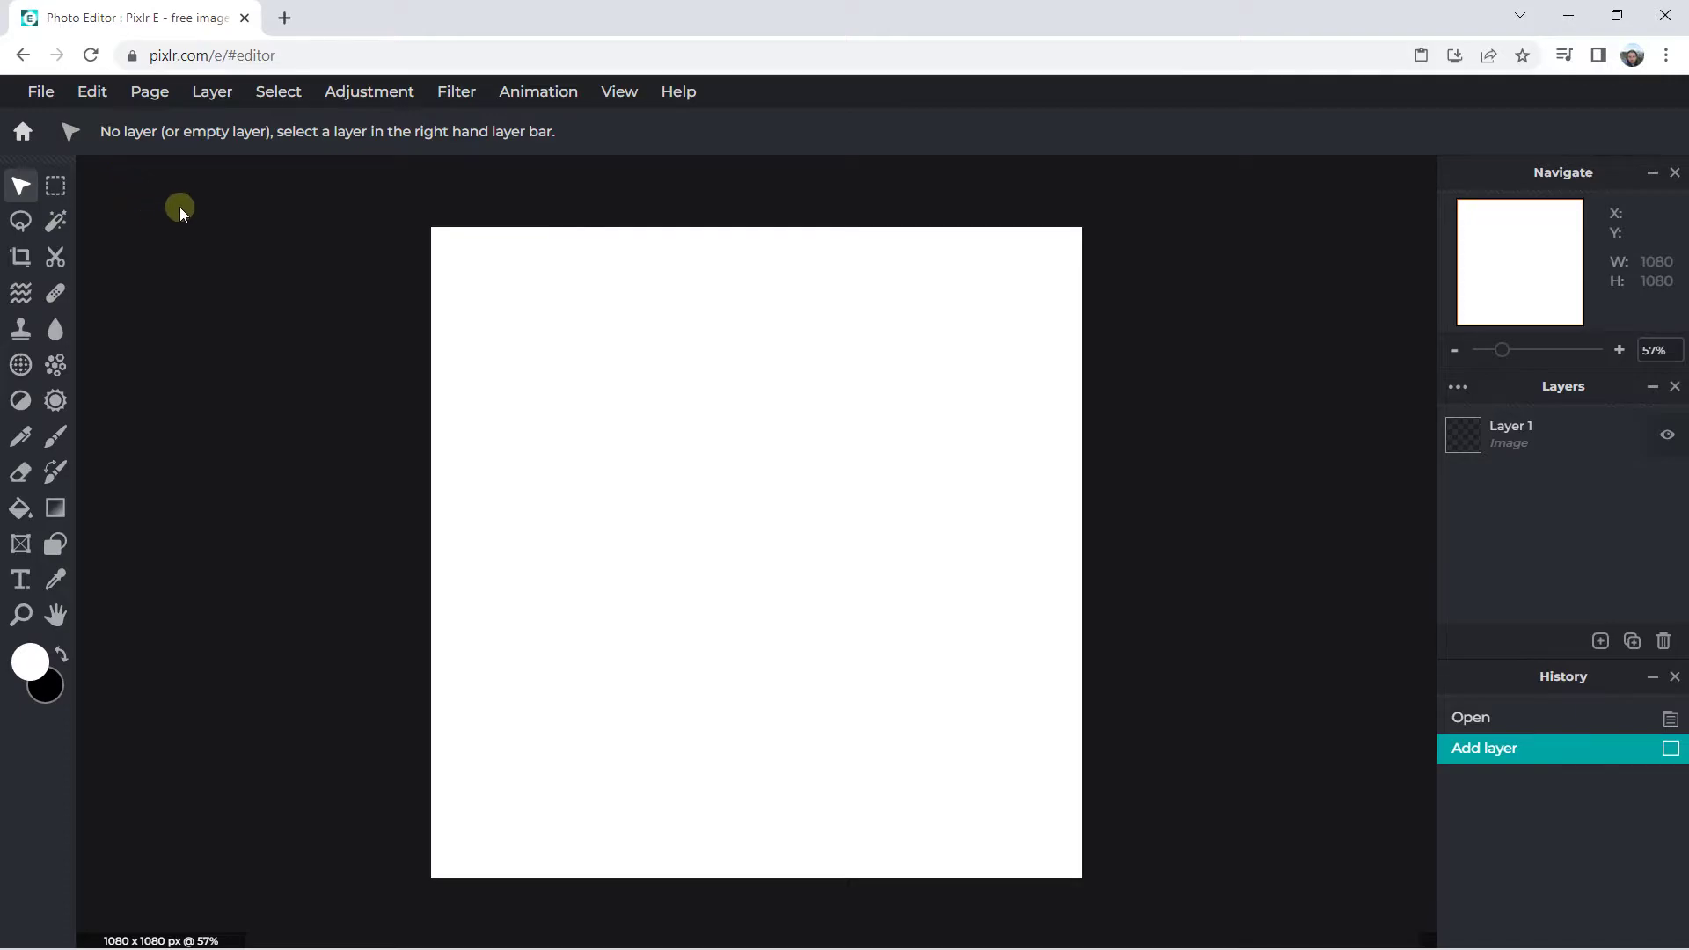
- Zoom in, pick the Gradient tool, and bring up the Add Layer choices
{"action": "scroll", "coordinate": [571, 509], "scroll_direction": "up", "scroll_amount": 1}
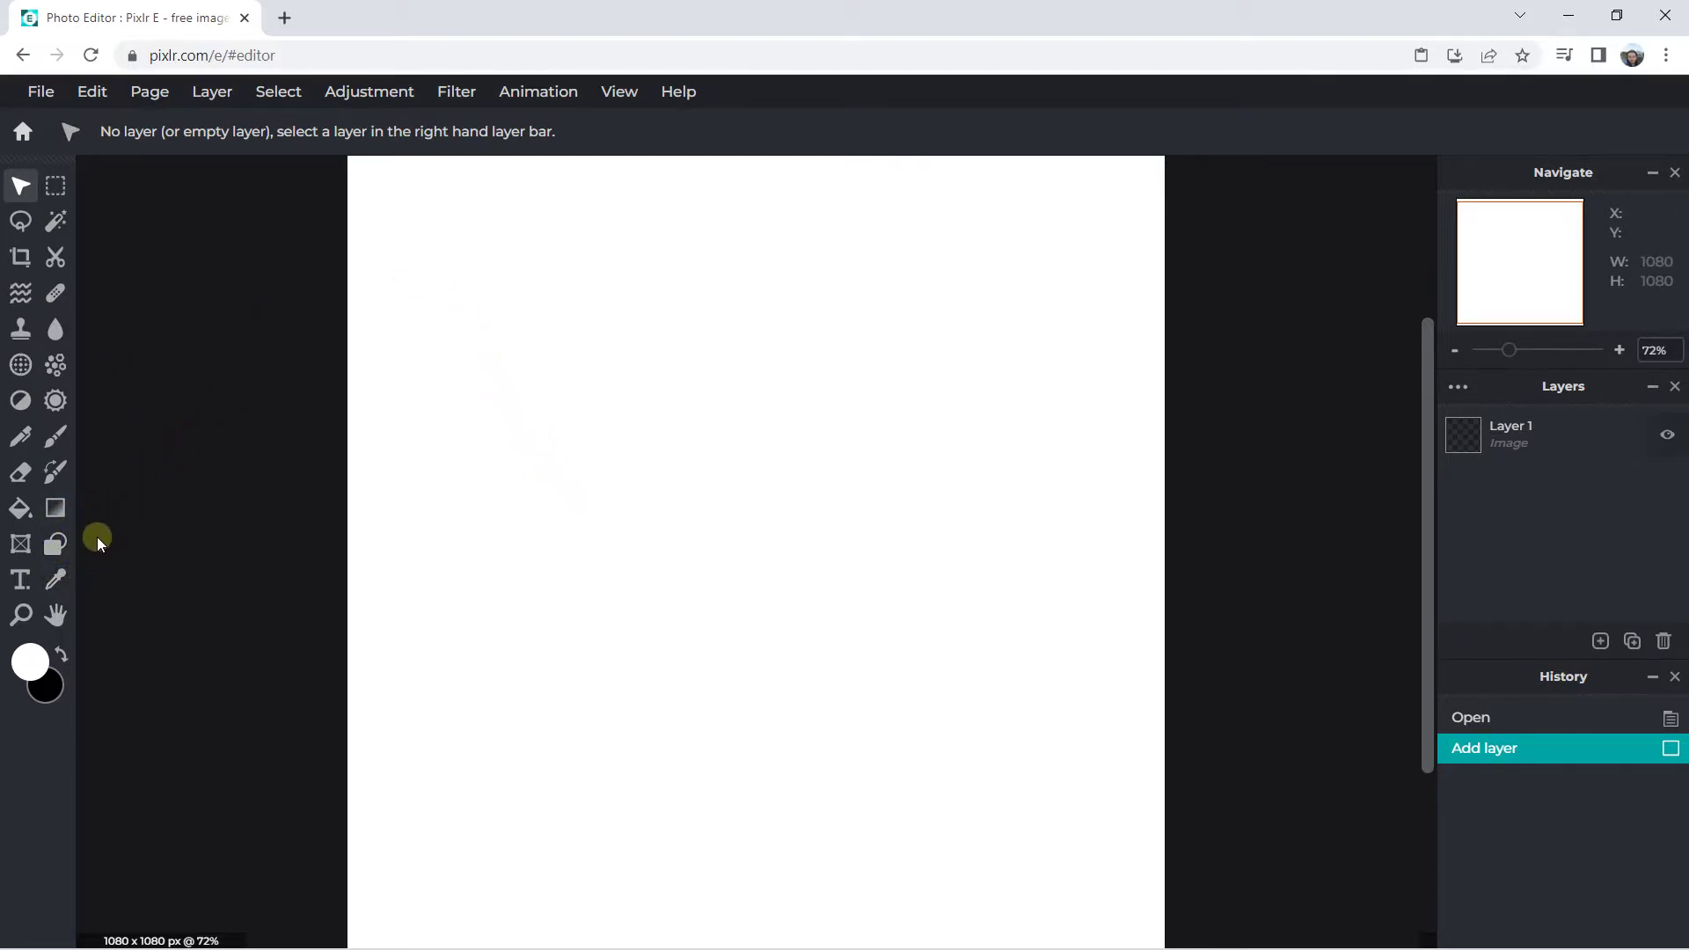
{"action": "left_click", "coordinate": [52, 519]}
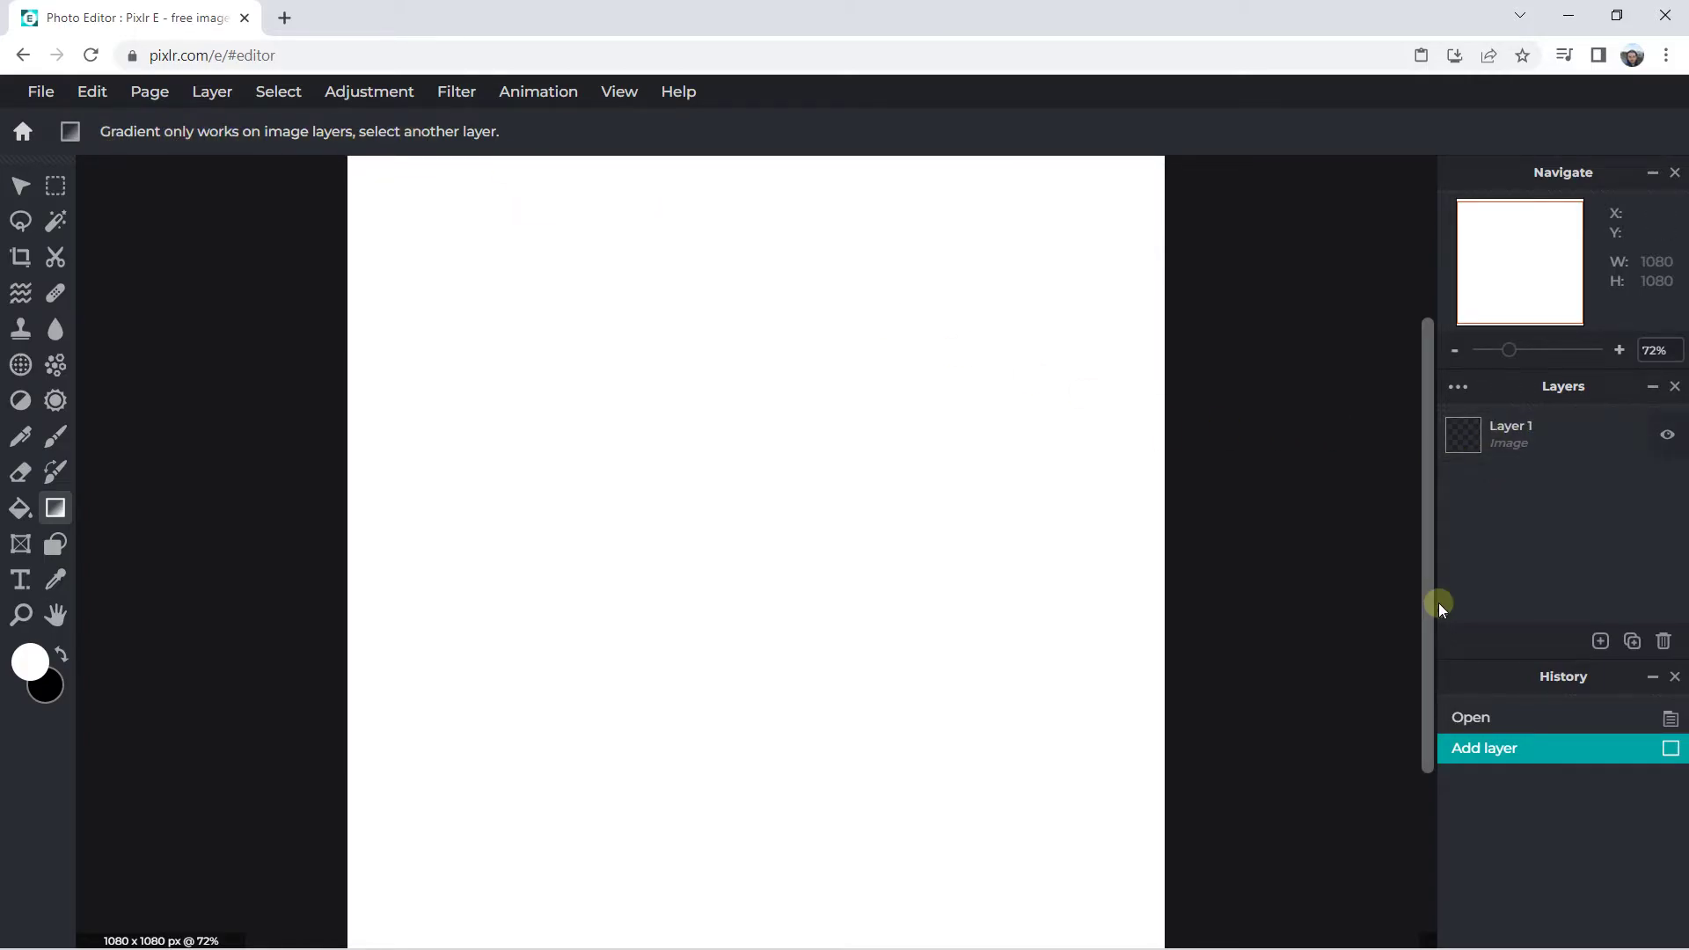
{"action": "left_click", "coordinate": [1600, 640]}
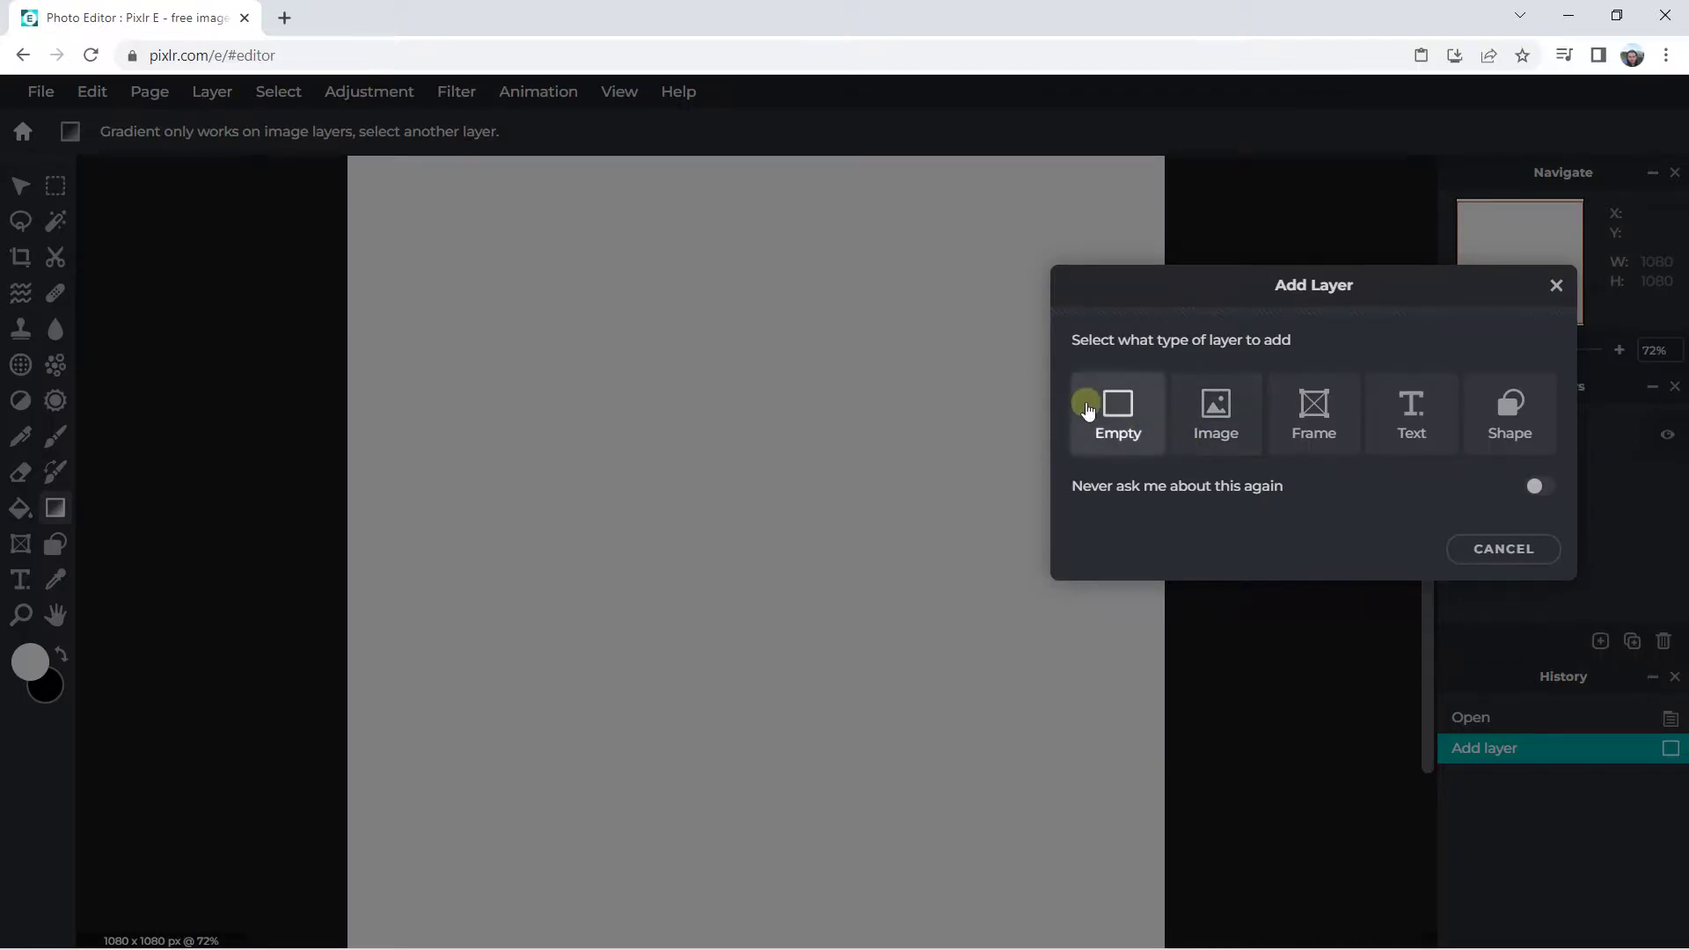
- Add an empty Layer 2 with the gradient type left on Linear
{"action": "left_click", "coordinate": [1092, 407]}
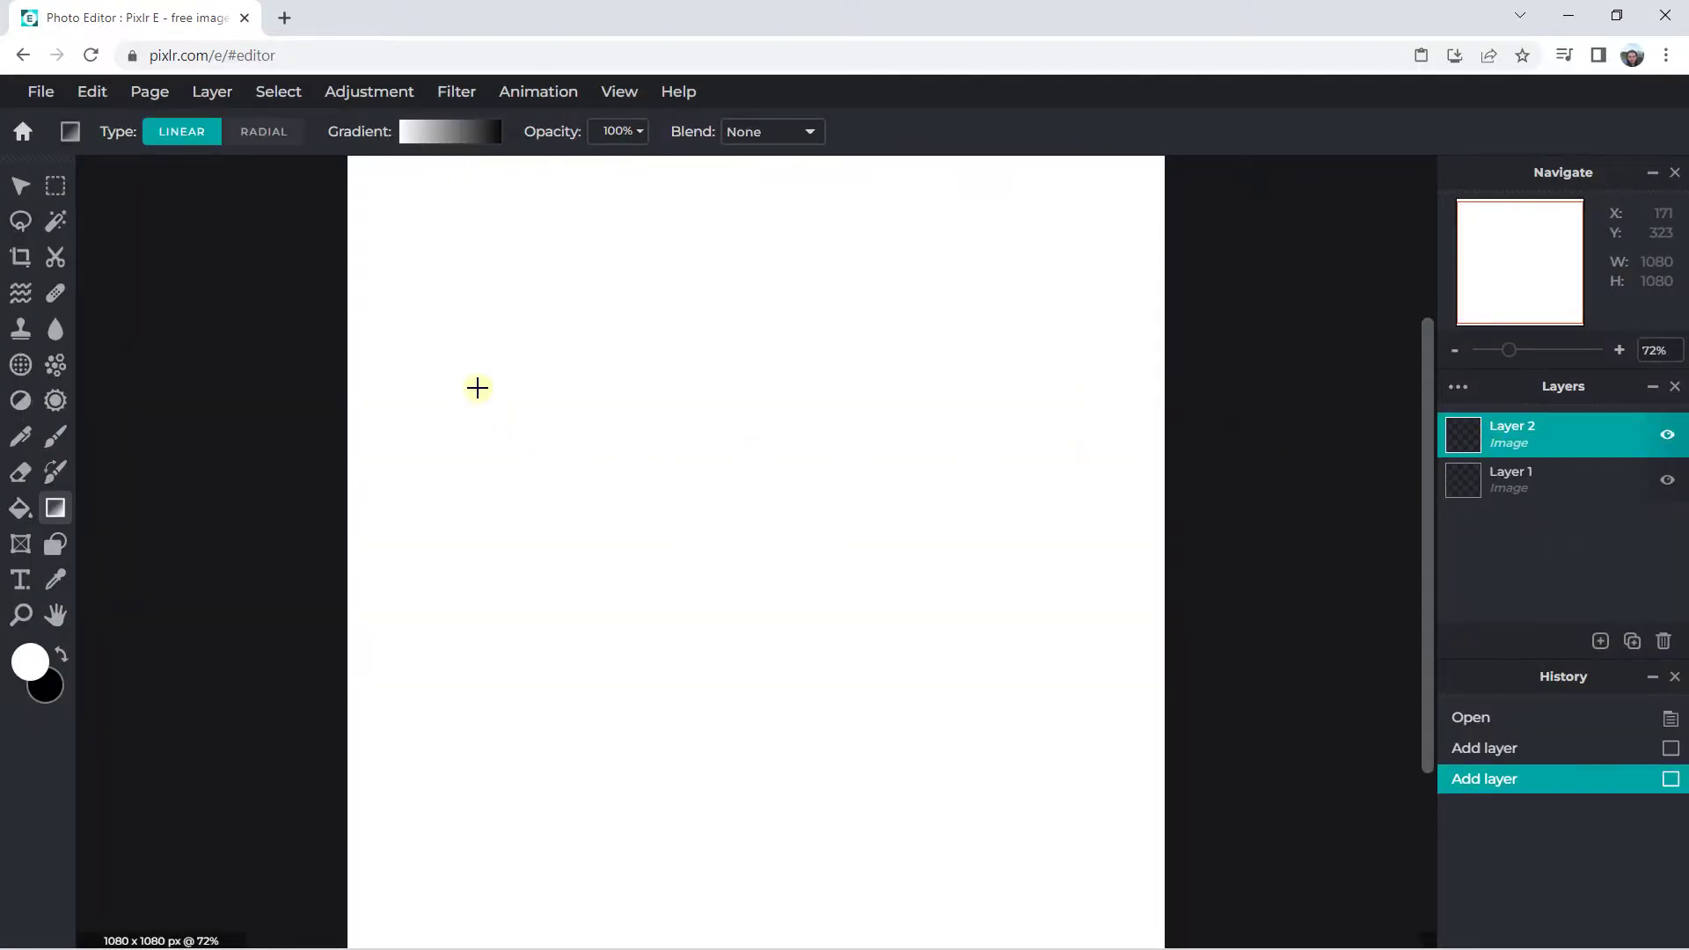
{"action": "left_click", "coordinate": [158, 147]}
{"action": "left_click", "coordinate": [264, 141]}
{"action": "left_click", "coordinate": [163, 141]}
- Browse the gradient presets and choose the rainbow preset
{"action": "left_click", "coordinate": [429, 134]}
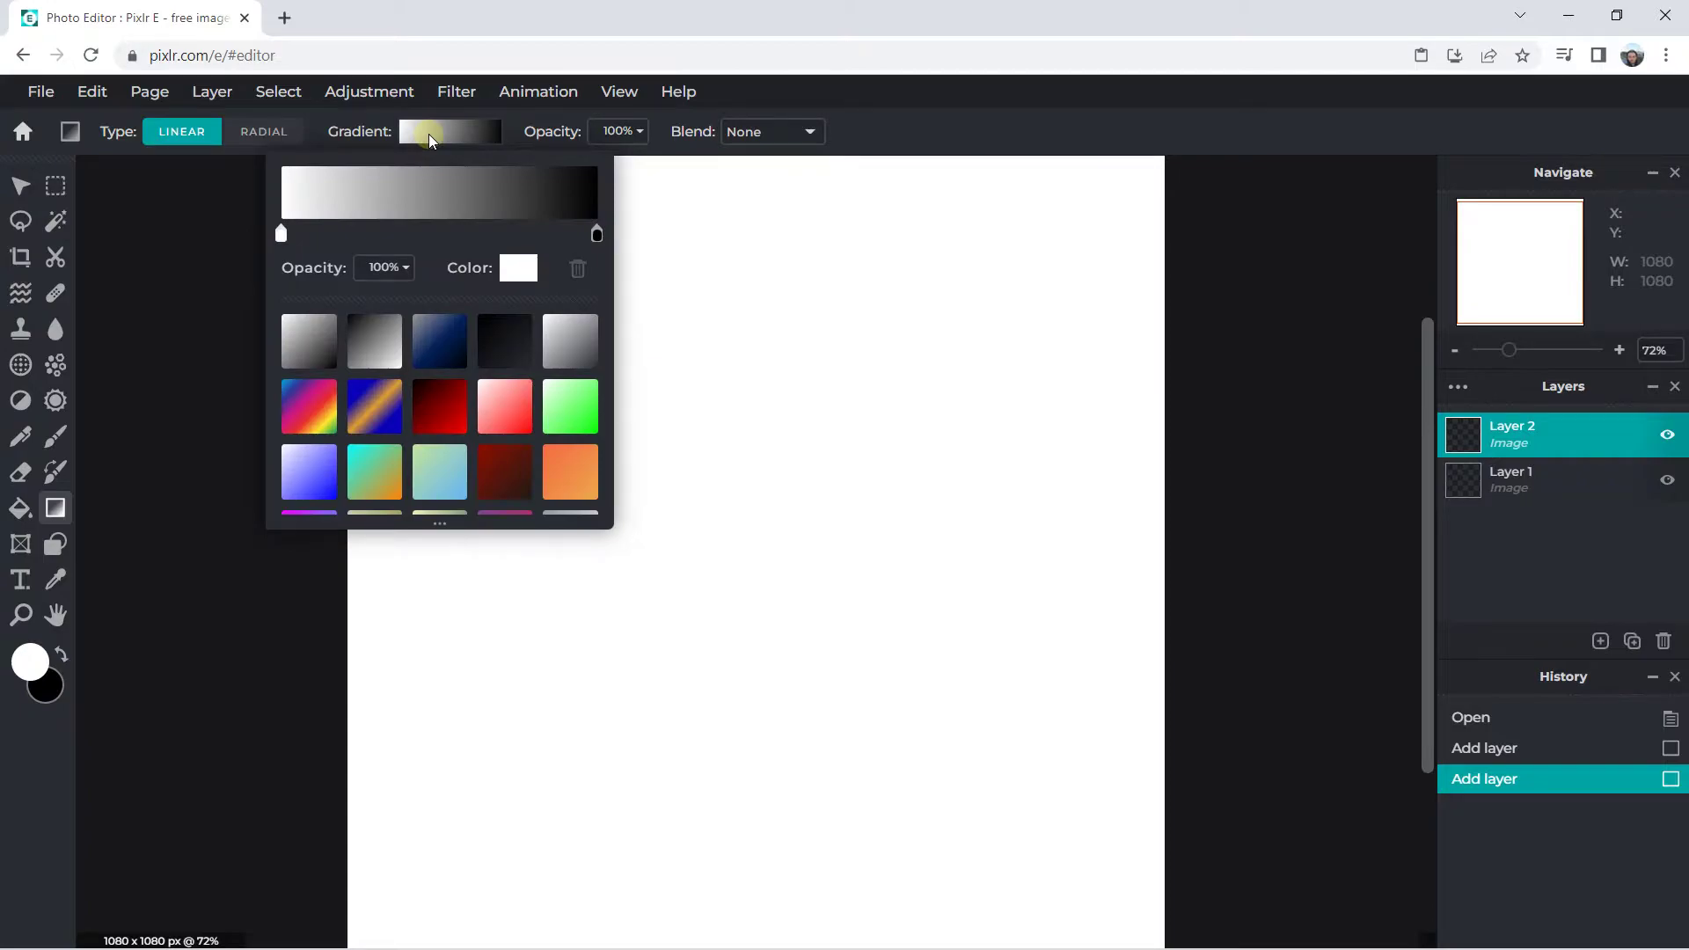
{"action": "left_click", "coordinate": [434, 352]}
{"action": "left_click", "coordinate": [506, 339]}
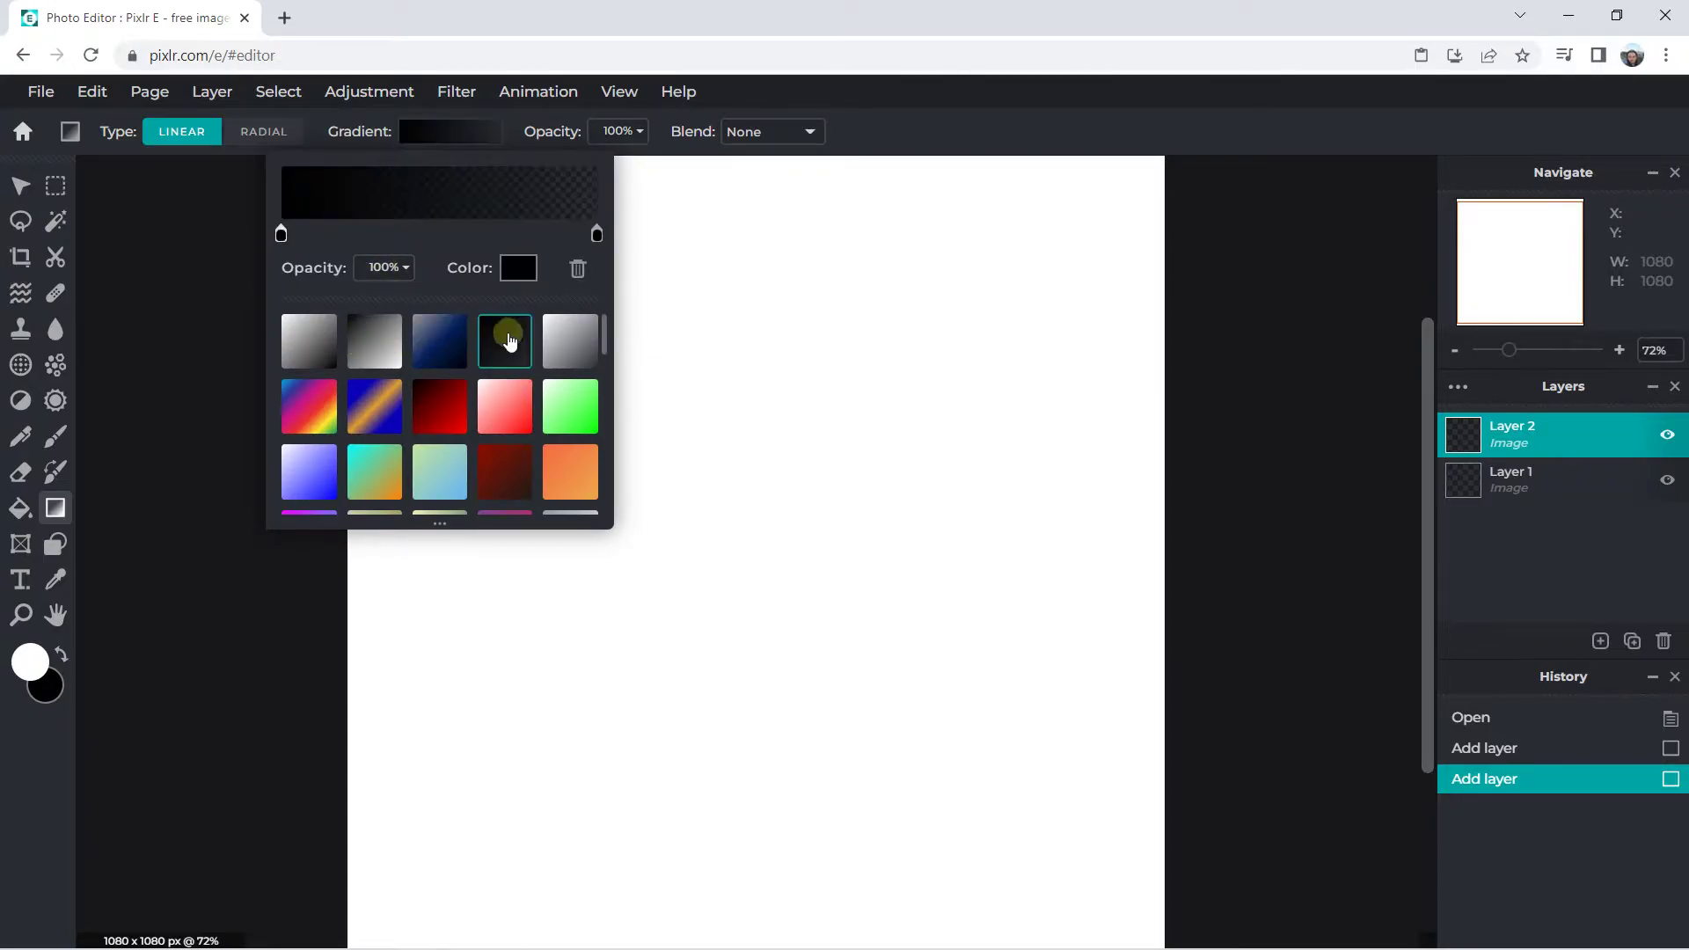
{"action": "left_click", "coordinate": [567, 338]}
{"action": "scroll", "coordinate": [444, 371], "scroll_direction": "down", "scroll_amount": 1}
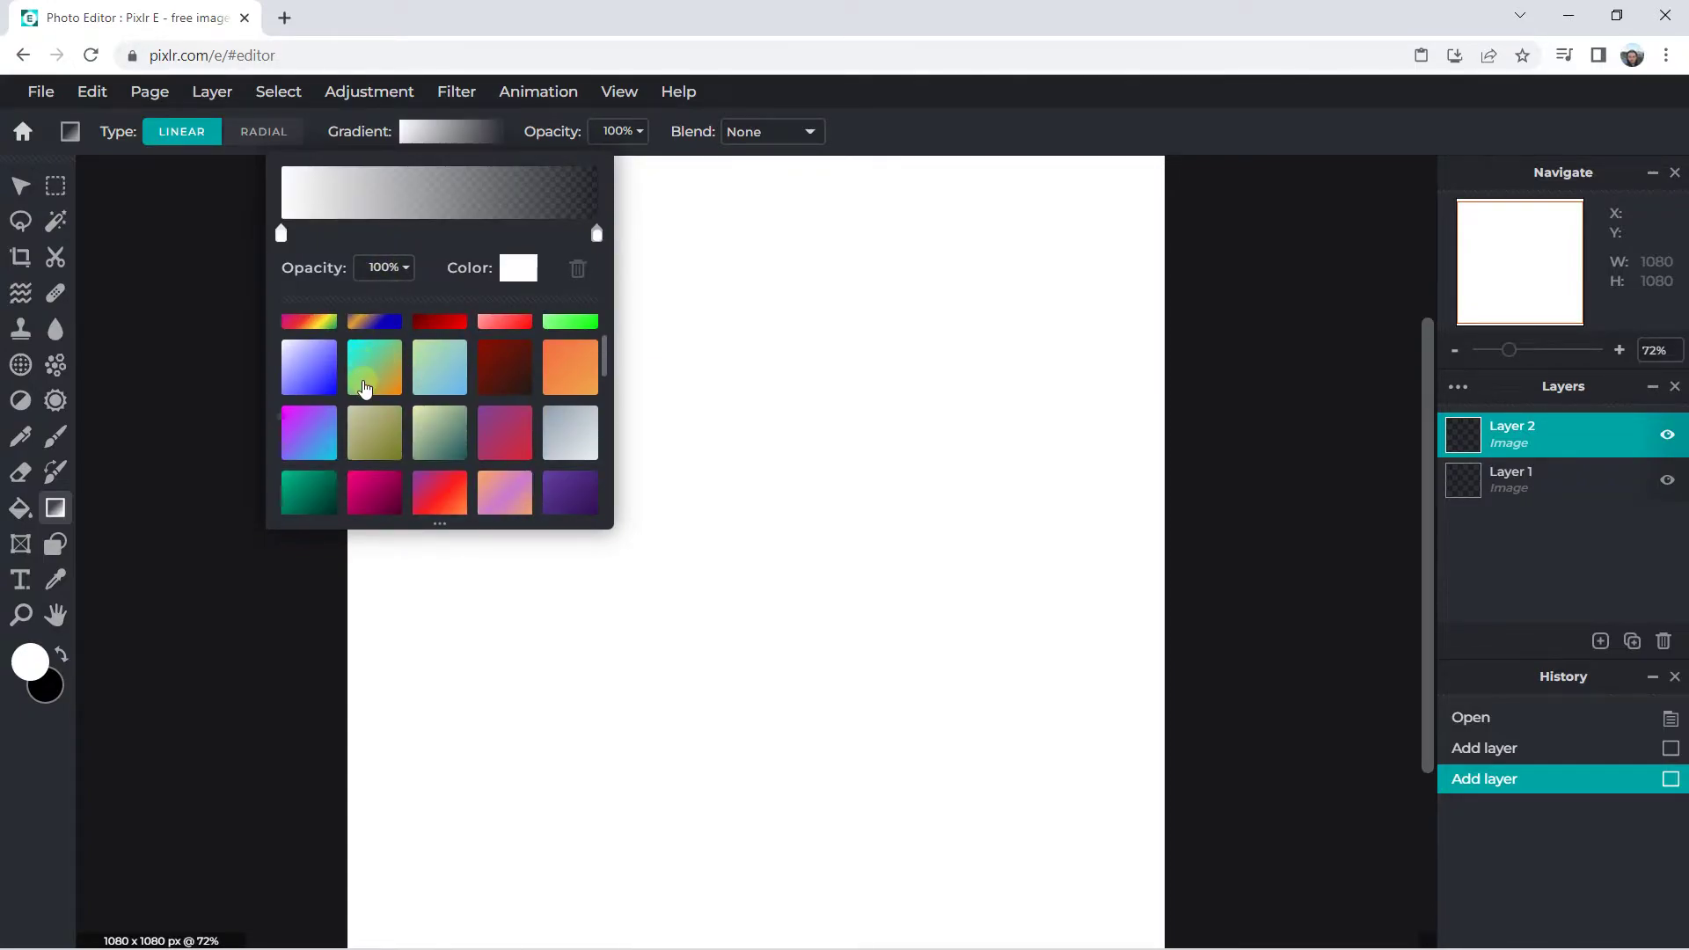
{"action": "scroll", "coordinate": [365, 387], "scroll_direction": "up", "scroll_amount": 2}
{"action": "left_click", "coordinate": [309, 405]}
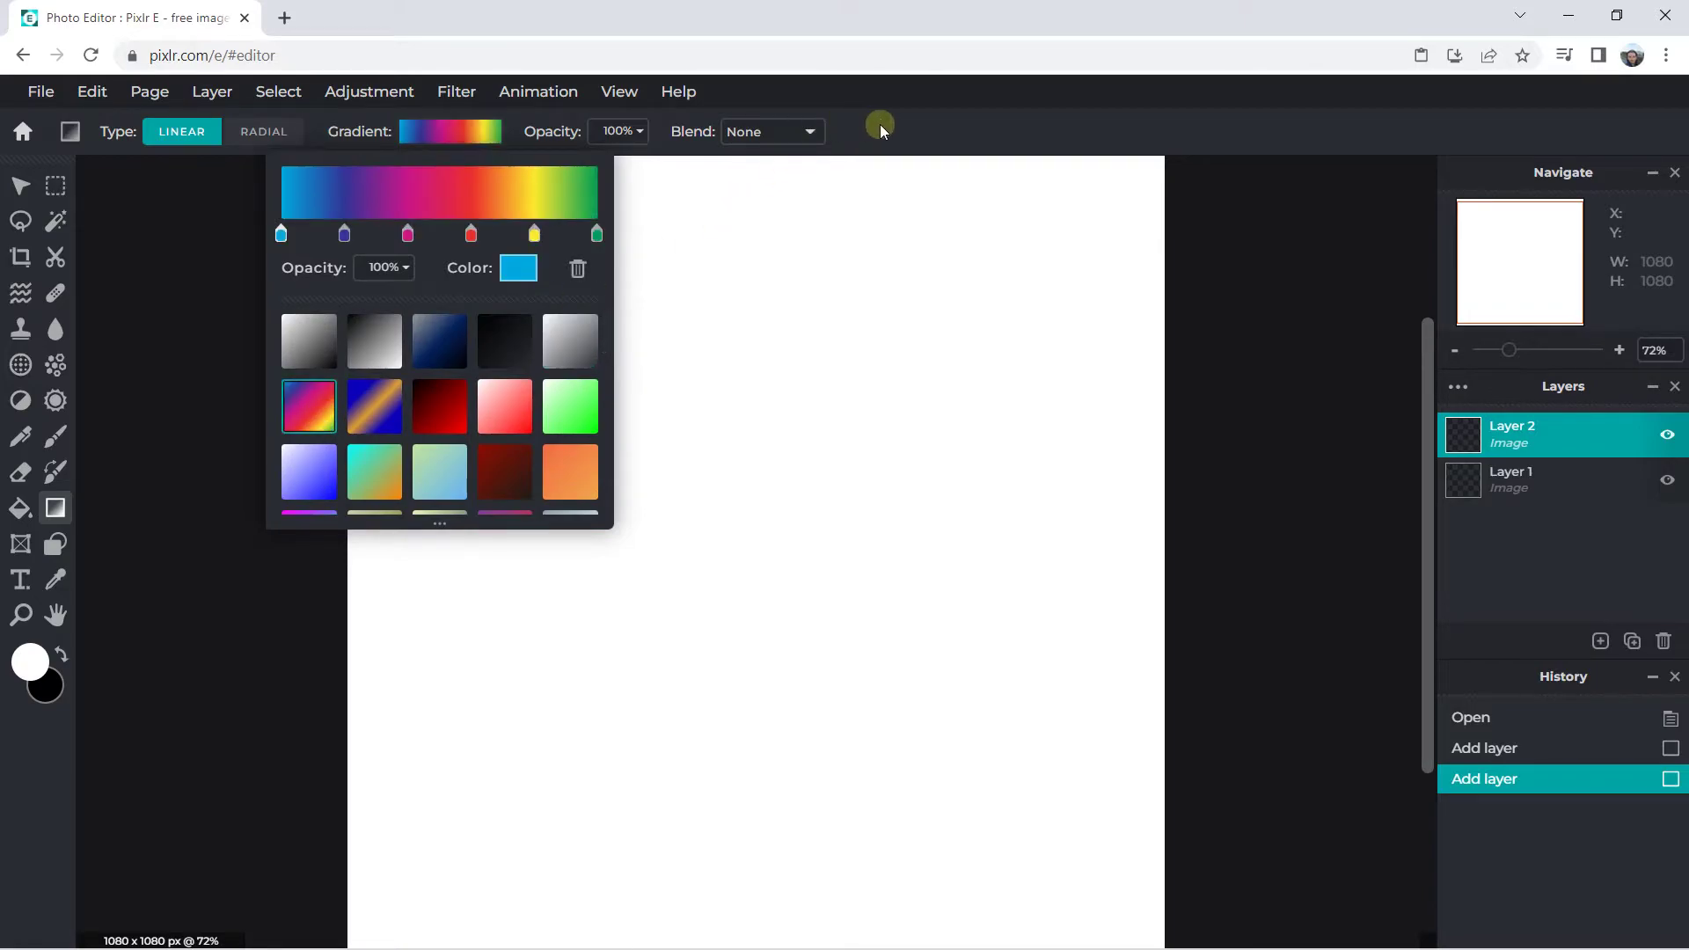
- Draw the rainbow gradient from top to bottom across the canvas
{"action": "left_click", "coordinate": [878, 130]}
{"action": "scroll", "coordinate": [743, 251], "scroll_direction": "down", "scroll_amount": 1}
{"action": "left_click_drag", "start_coordinate": [746, 257], "coordinate": [737, 787]}
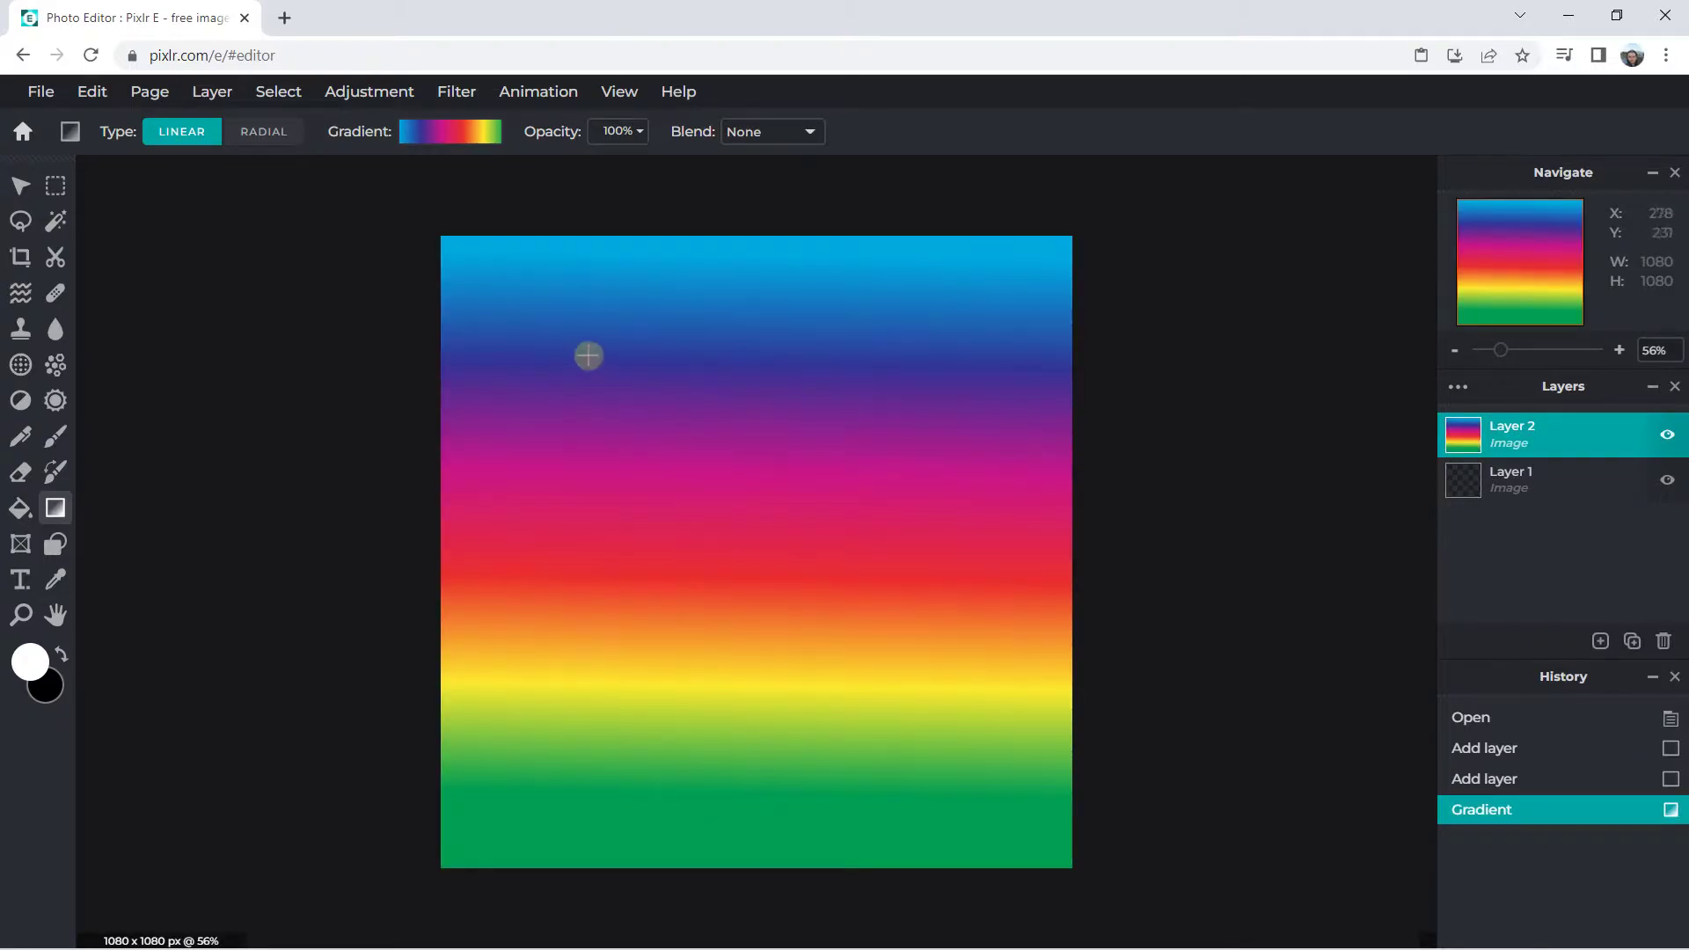
- Revert to the Add layer history state, then test a white-to-black gradient and undo it
{"action": "left_click", "coordinate": [1486, 786]}
{"action": "left_click", "coordinate": [458, 135]}
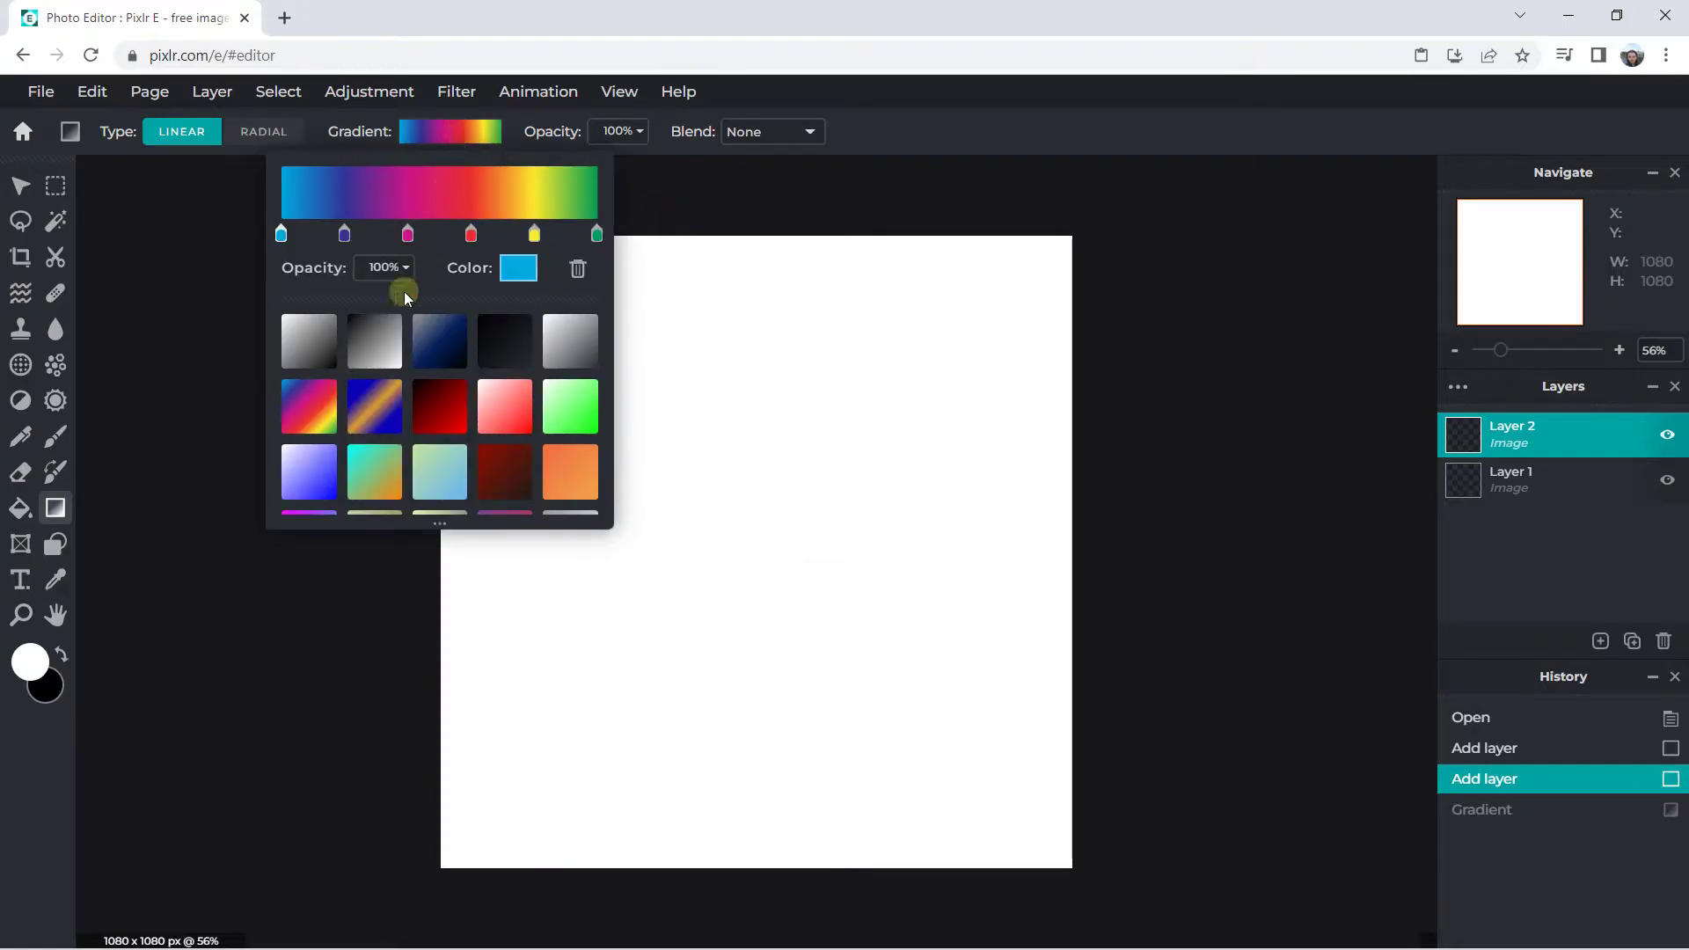
{"action": "left_click", "coordinate": [309, 340]}
{"action": "left_click", "coordinate": [961, 123]}
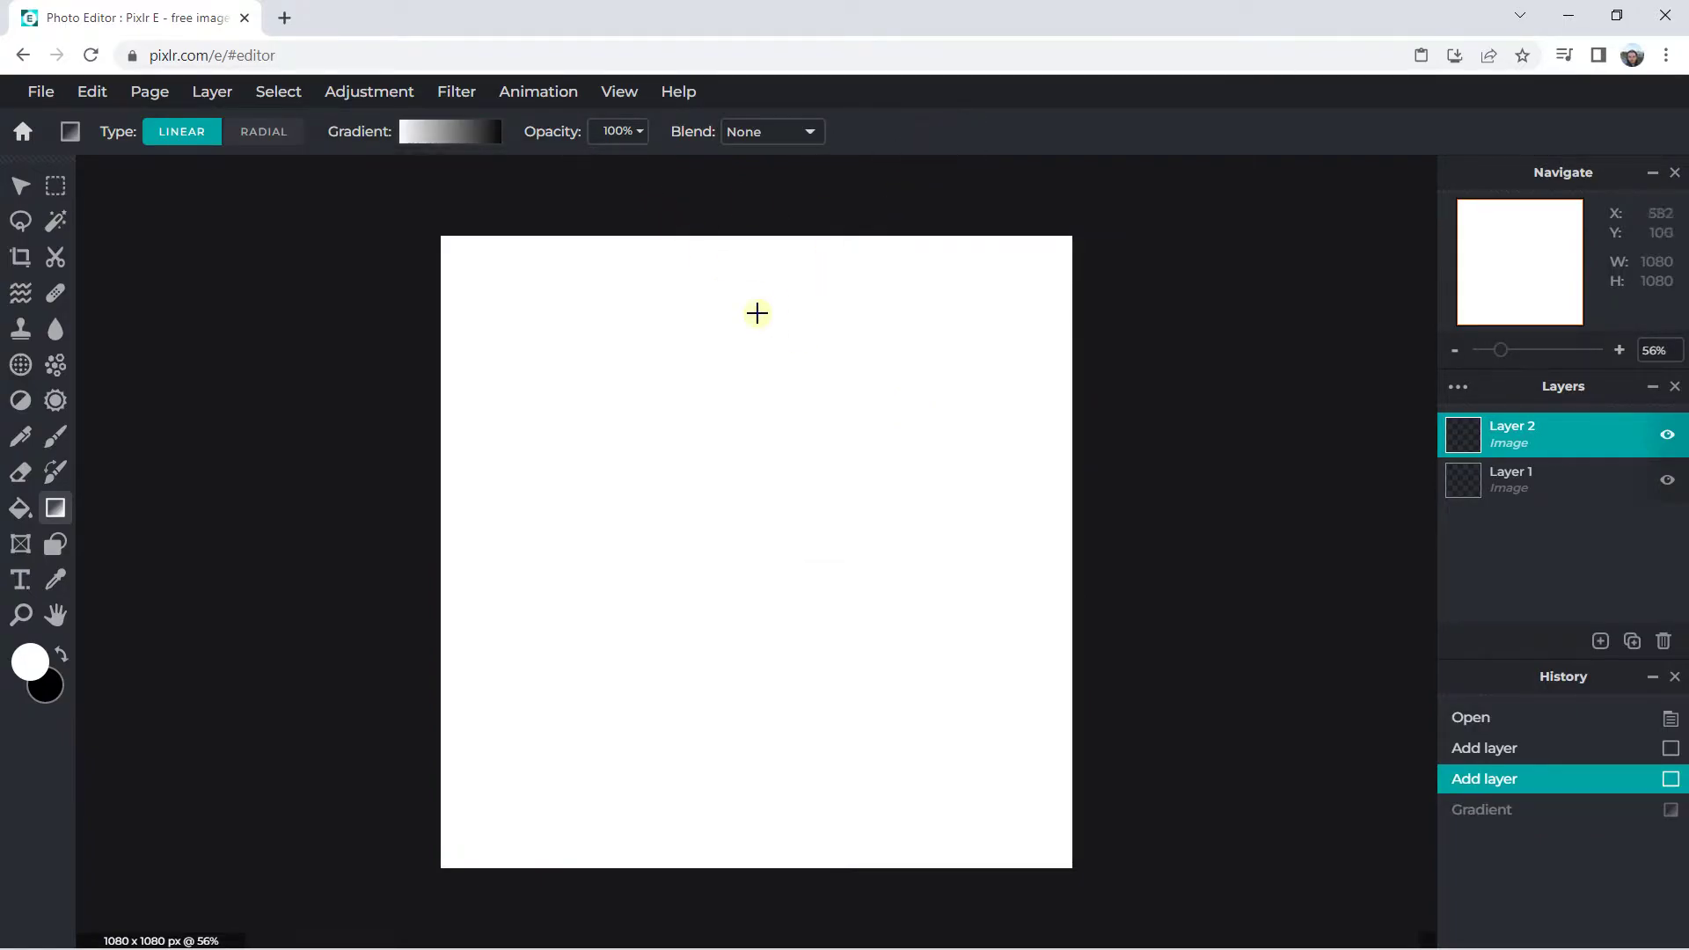
{"action": "left_click_drag", "start_coordinate": [516, 515], "coordinate": [972, 522]}
{"action": "left_click", "coordinate": [92, 92]}
{"action": "left_click", "coordinate": [102, 123]}
- Choose the yellow-to-navy preset and fill the canvas with it
{"action": "left_click", "coordinate": [395, 131]}
{"action": "scroll", "coordinate": [519, 351], "scroll_direction": "down", "scroll_amount": 3}
{"action": "scroll", "coordinate": [519, 361], "scroll_direction": "down", "scroll_amount": 3}
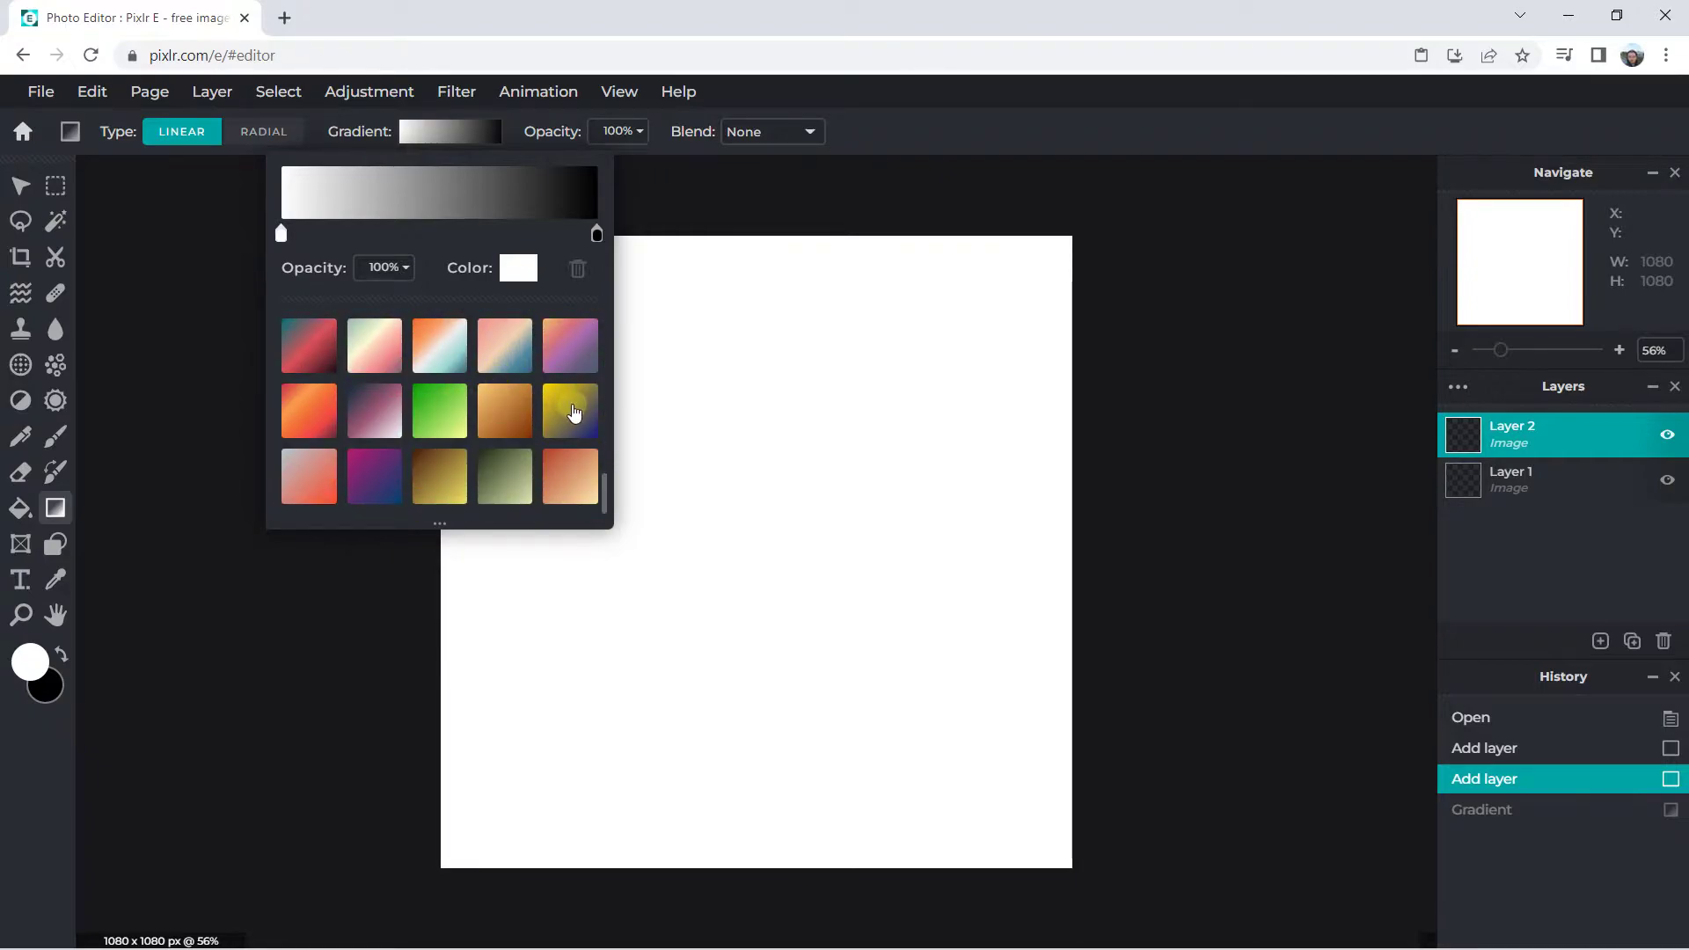
{"action": "left_click", "coordinate": [570, 410]}
{"action": "left_click", "coordinate": [868, 174]}
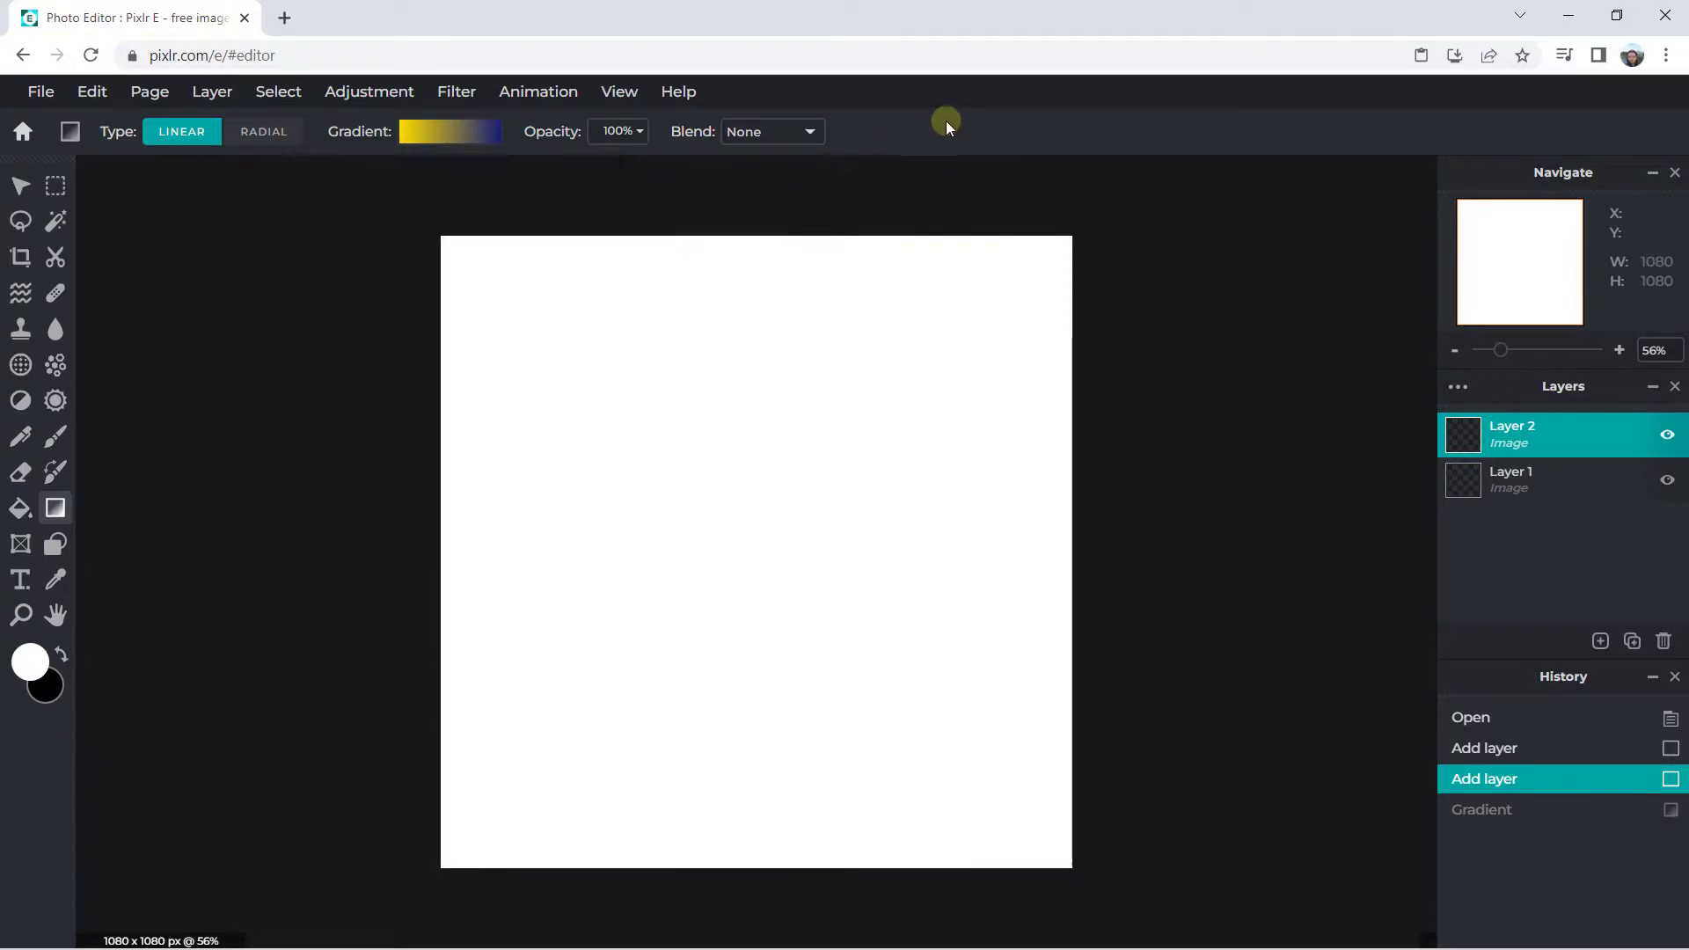
{"action": "left_click_drag", "start_coordinate": [744, 486], "coordinate": [743, 547]}
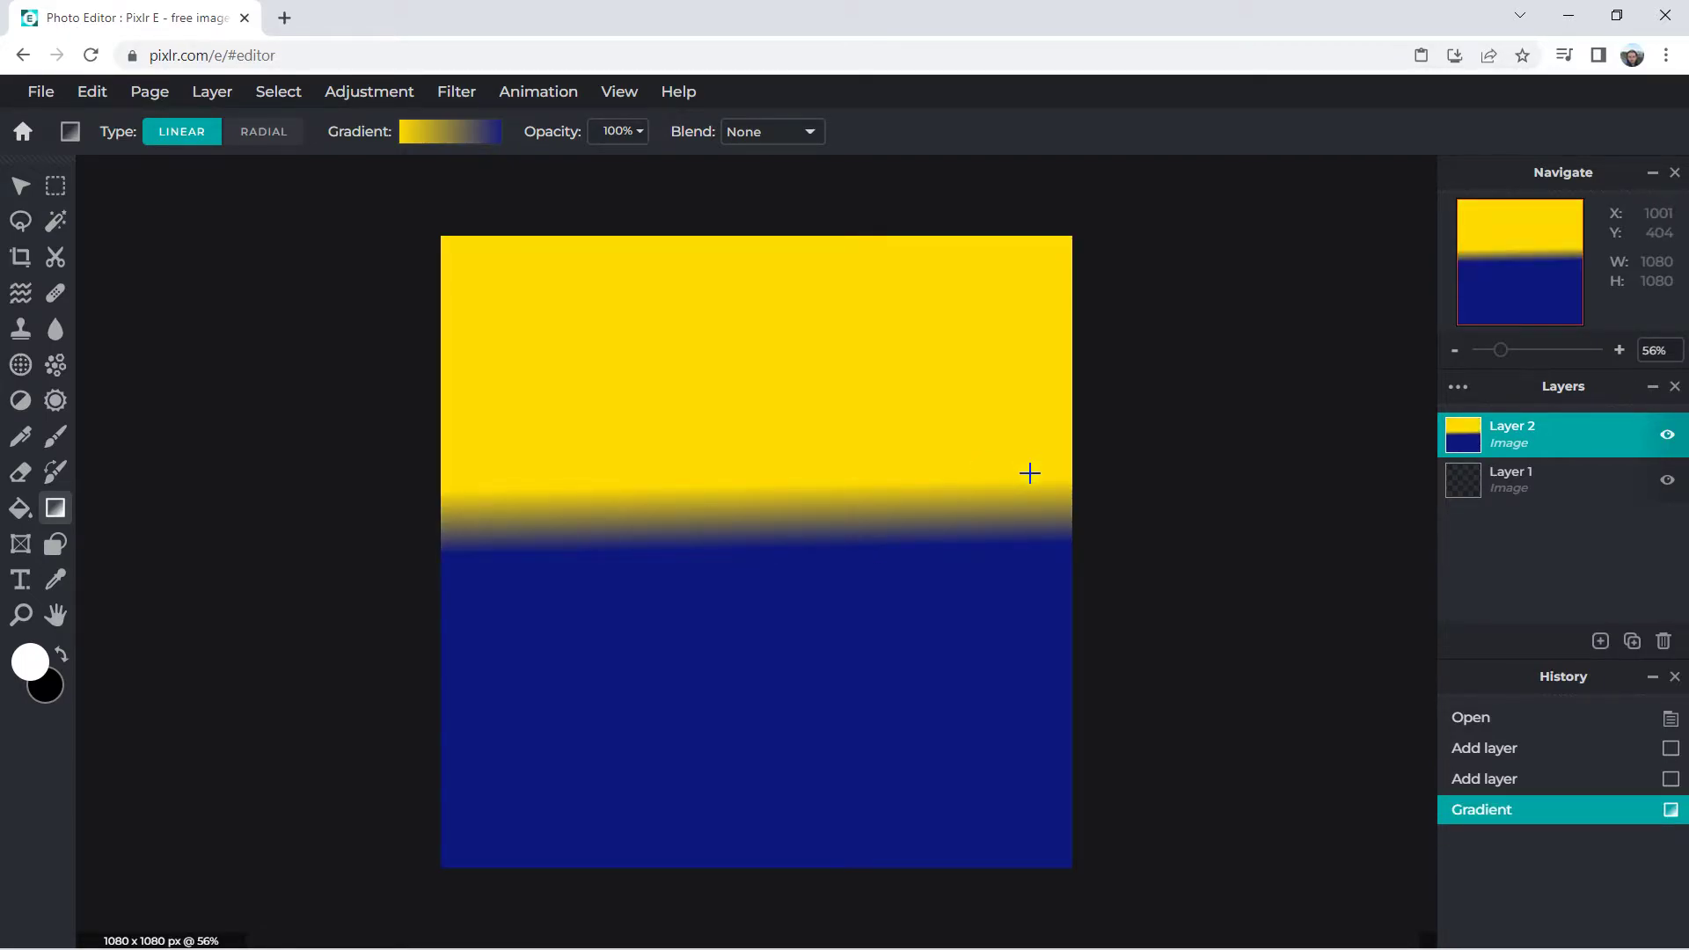
- Redraw the yellow-to-navy gradient with a longer blend, then undo it via Edit > Undo
{"action": "left_click", "coordinate": [1456, 778]}
{"action": "left_click_drag", "start_coordinate": [736, 279], "coordinate": [742, 788]}
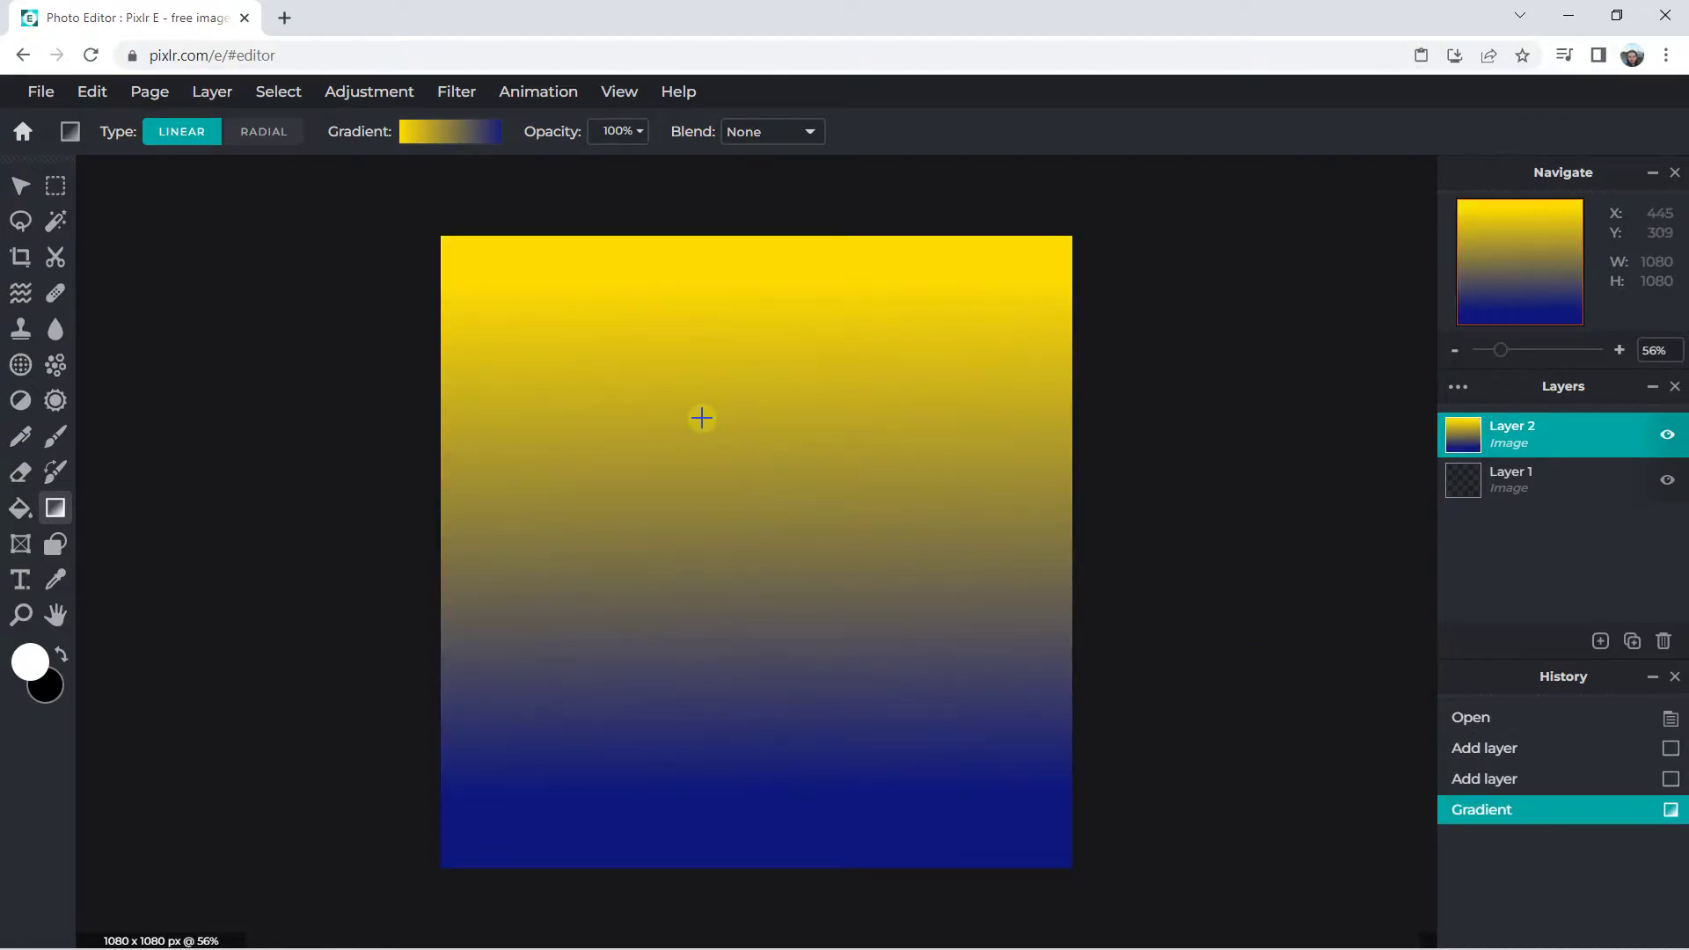
{"action": "left_click", "coordinate": [409, 132]}
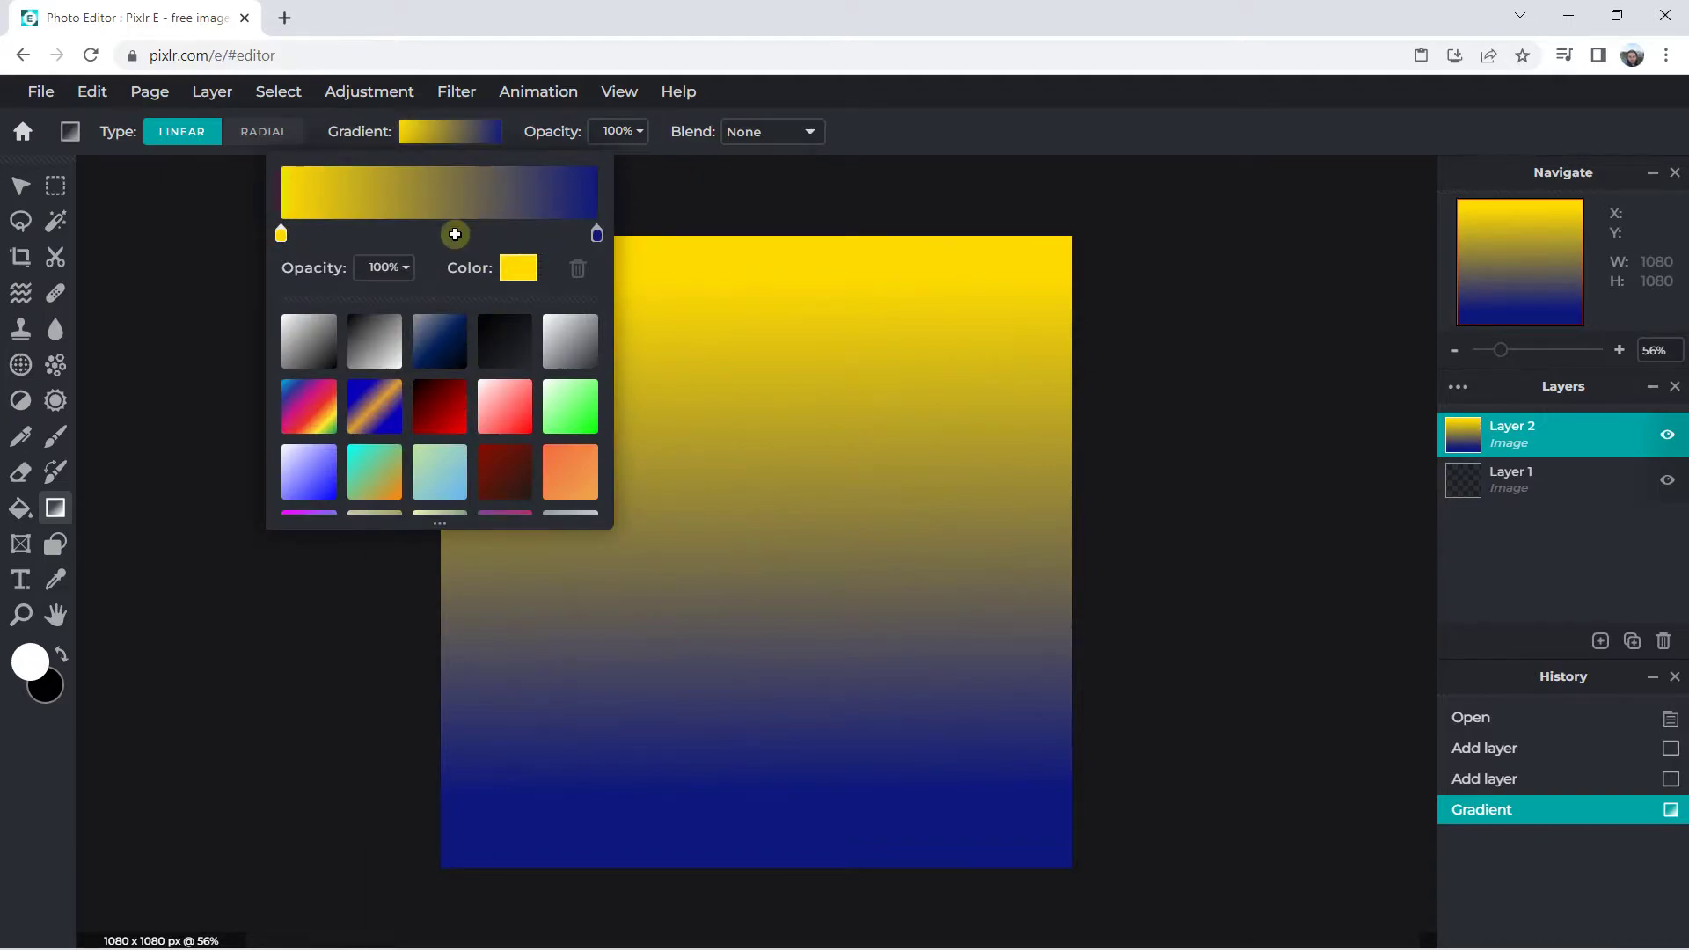
{"action": "left_click", "coordinate": [95, 98]}
{"action": "left_click", "coordinate": [93, 93]}
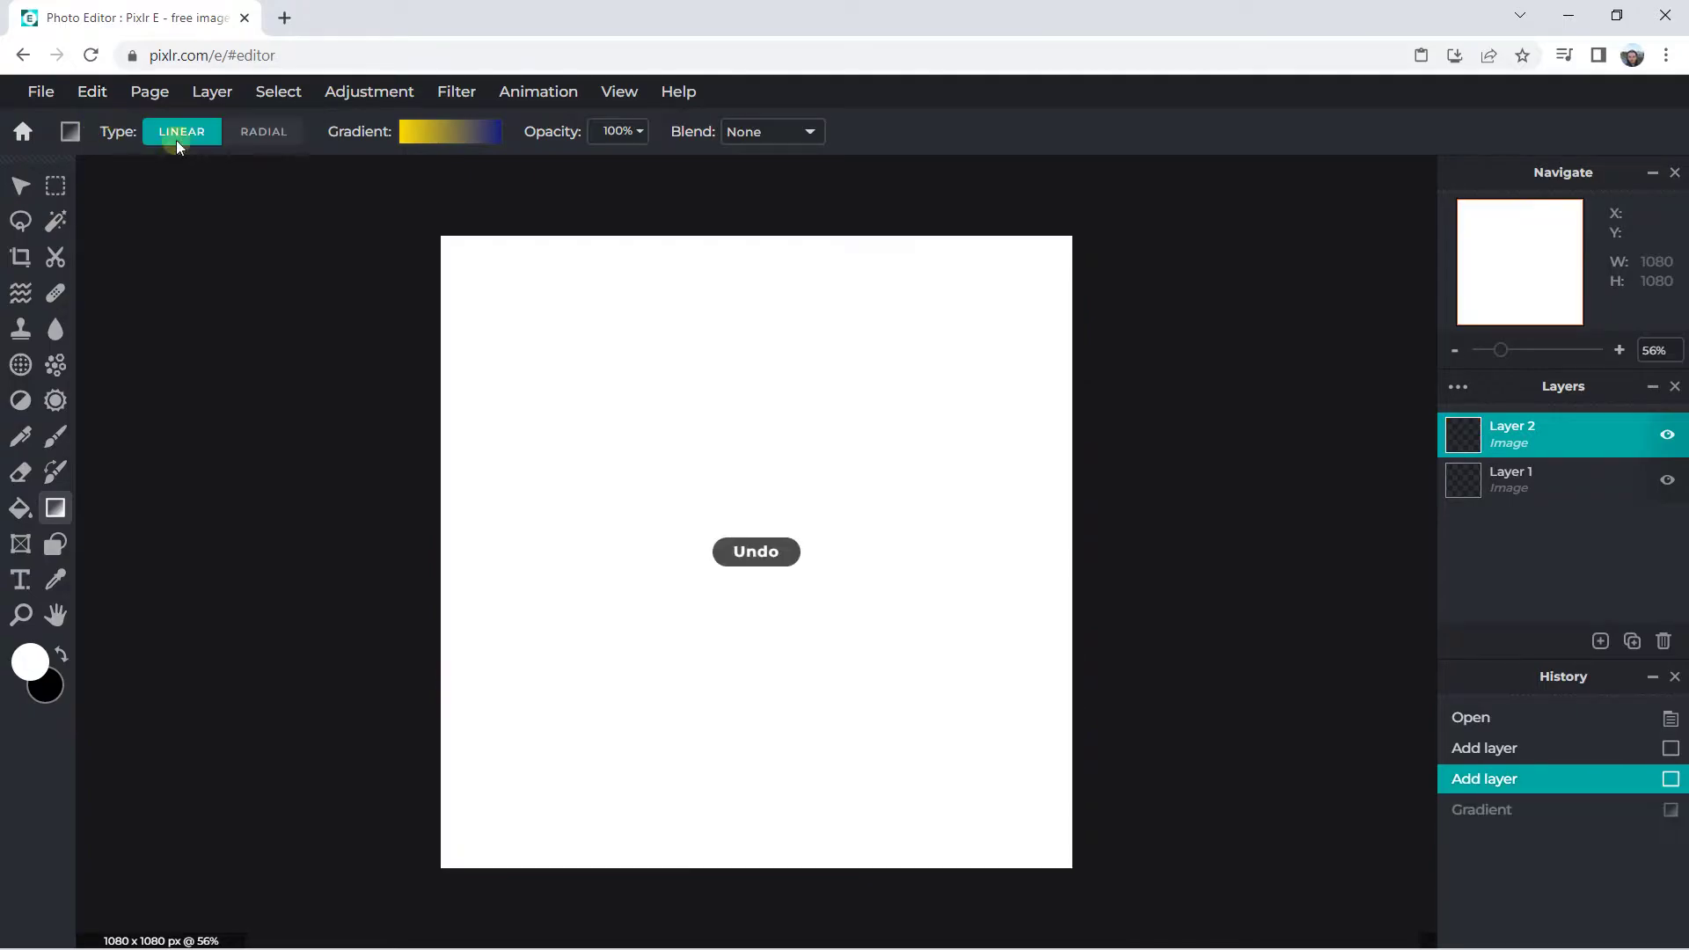
- Start from the white-to-black preset and set the left stop to pure red #FF0000
{"action": "scroll", "coordinate": [721, 434], "scroll_direction": "up", "scroll_amount": 1}
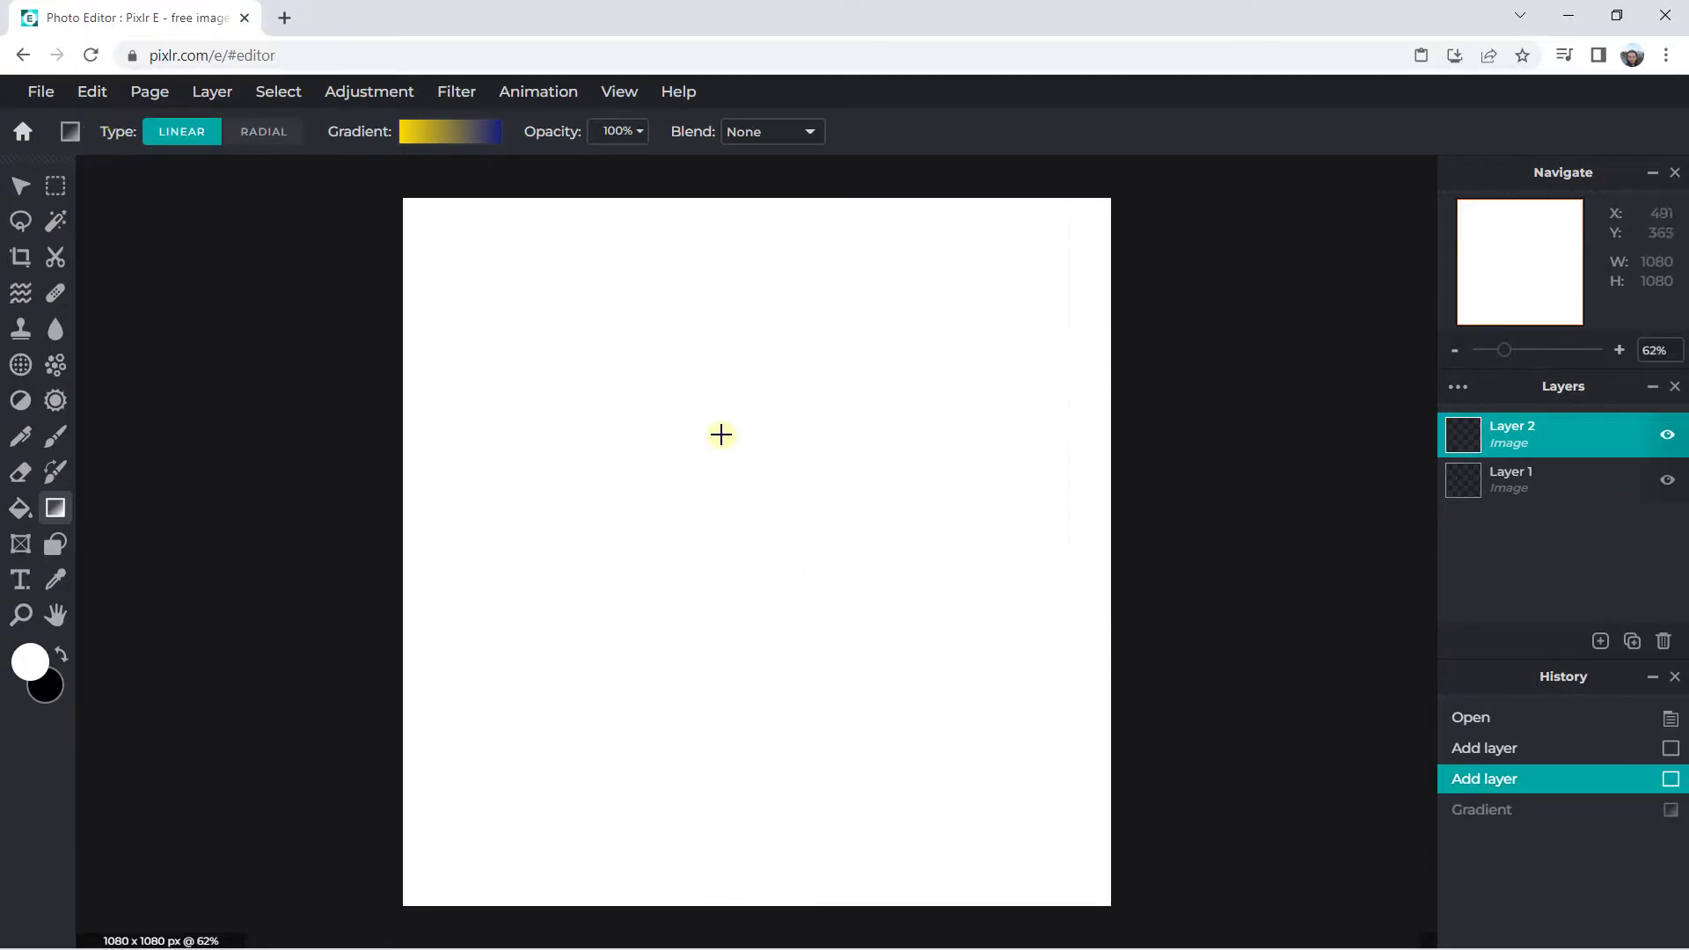
{"action": "left_click", "coordinate": [464, 144]}
{"action": "left_click", "coordinate": [327, 340]}
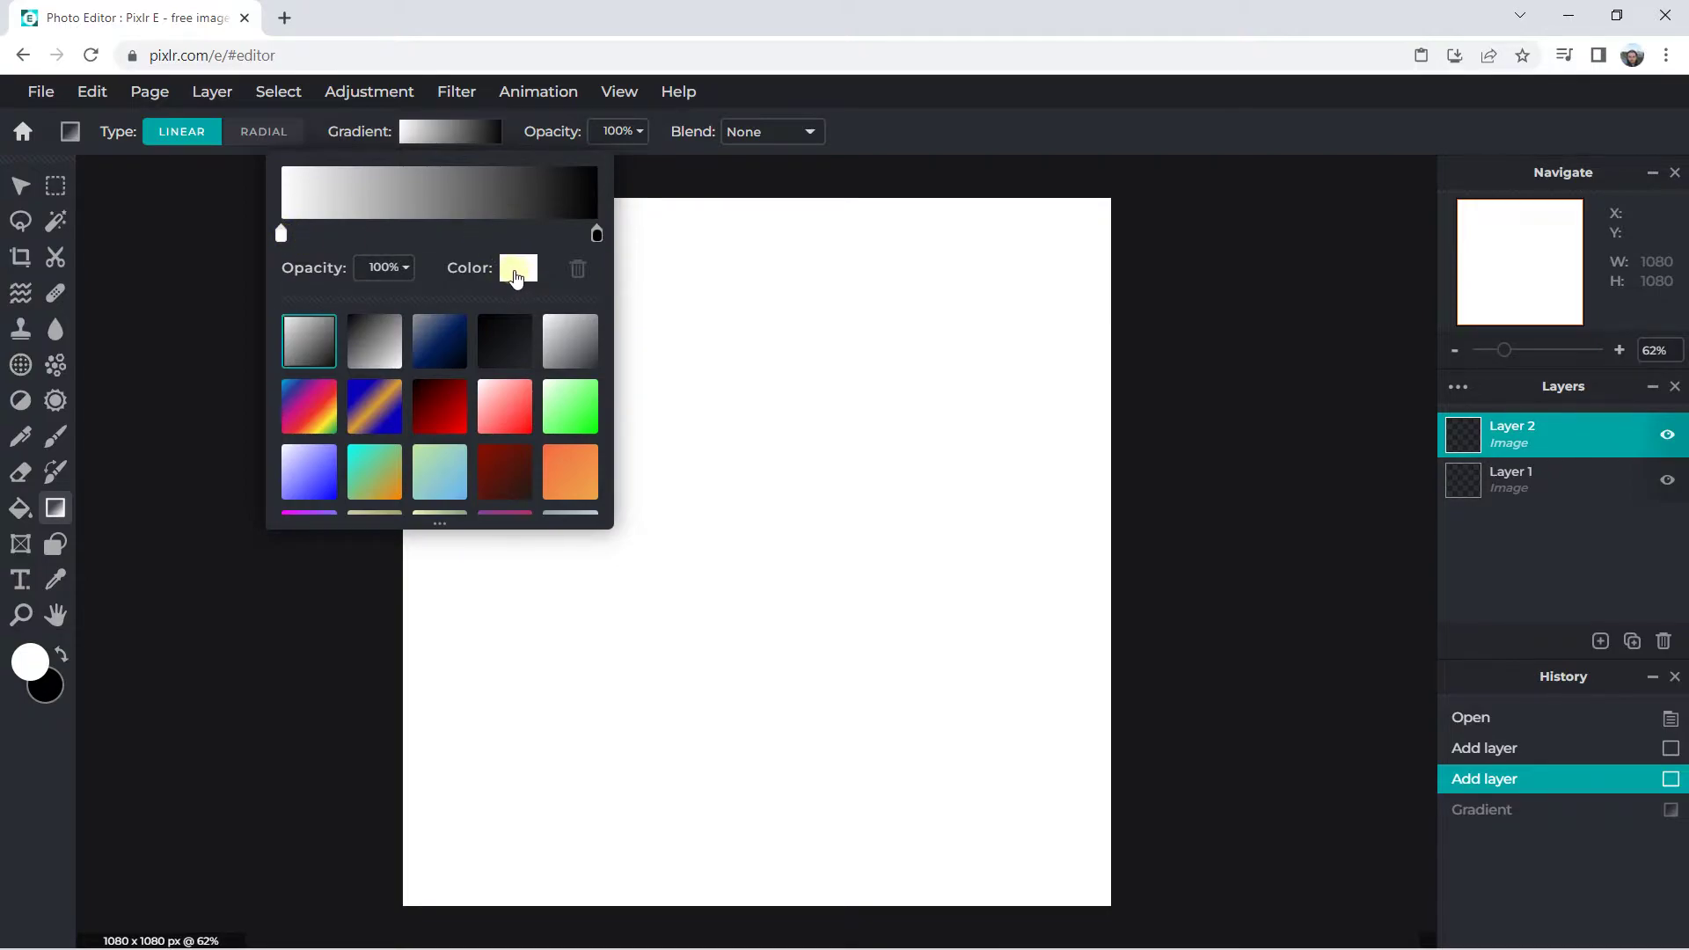
{"action": "left_click", "coordinate": [516, 271]}
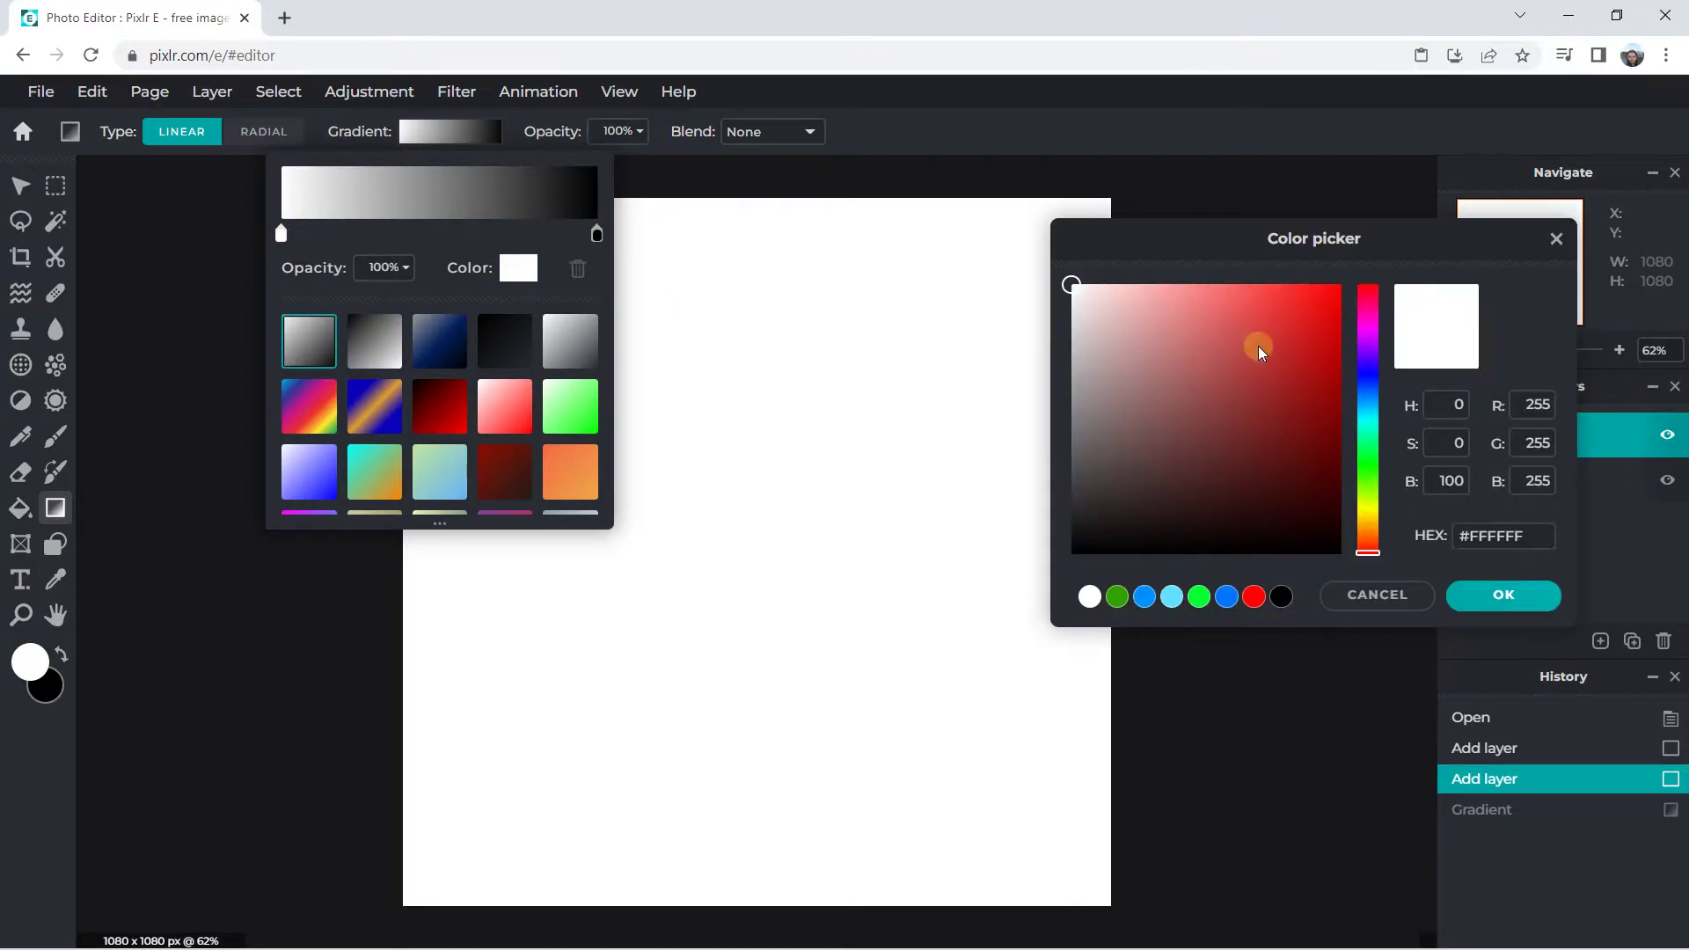
{"action": "left_click", "coordinate": [1341, 286]}
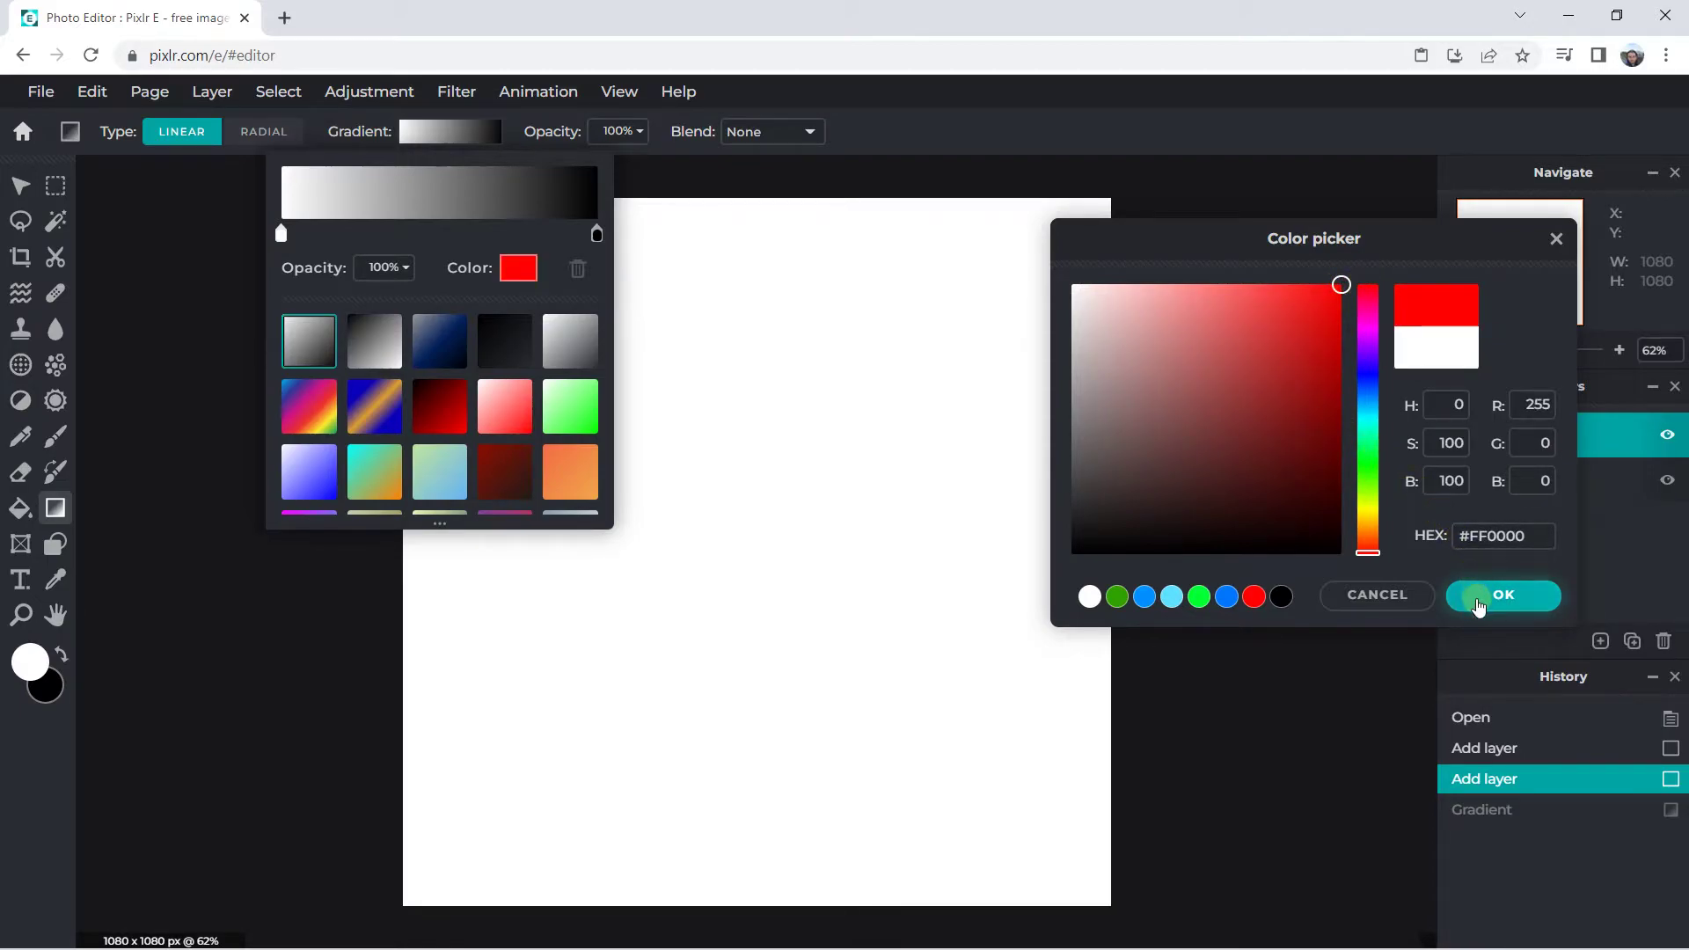
{"action": "left_click", "coordinate": [1478, 606]}
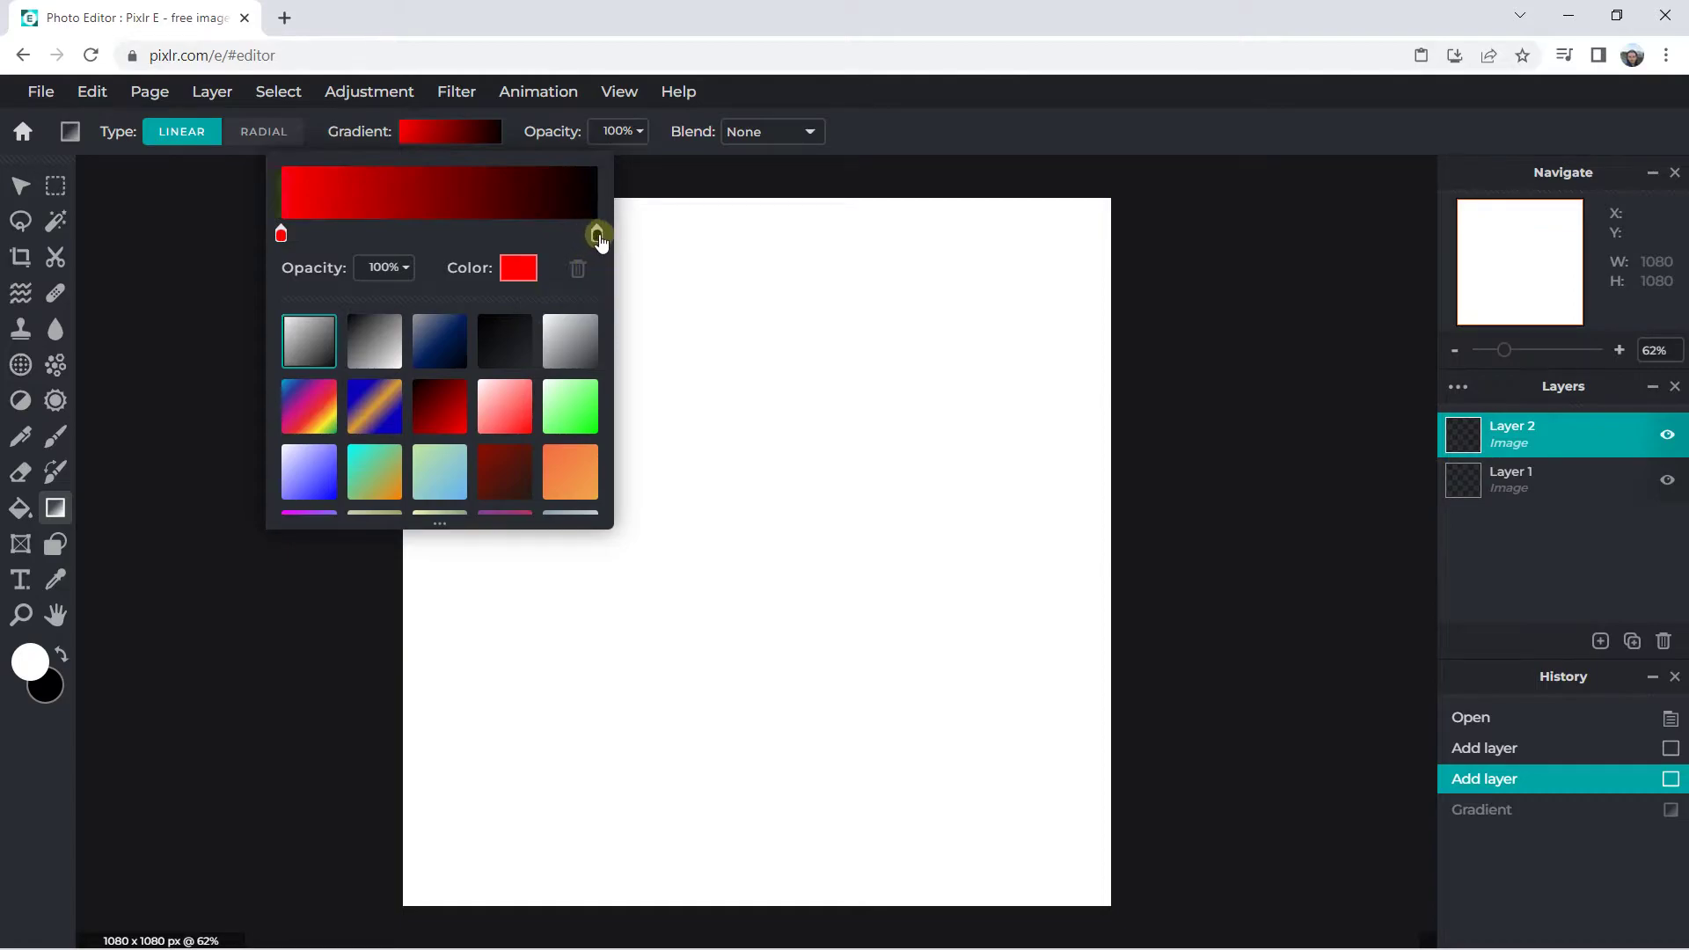
- Set the right gradient stop to saturated blue #0044FF
{"action": "left_click", "coordinate": [597, 234]}
{"action": "left_click", "coordinate": [519, 273]}
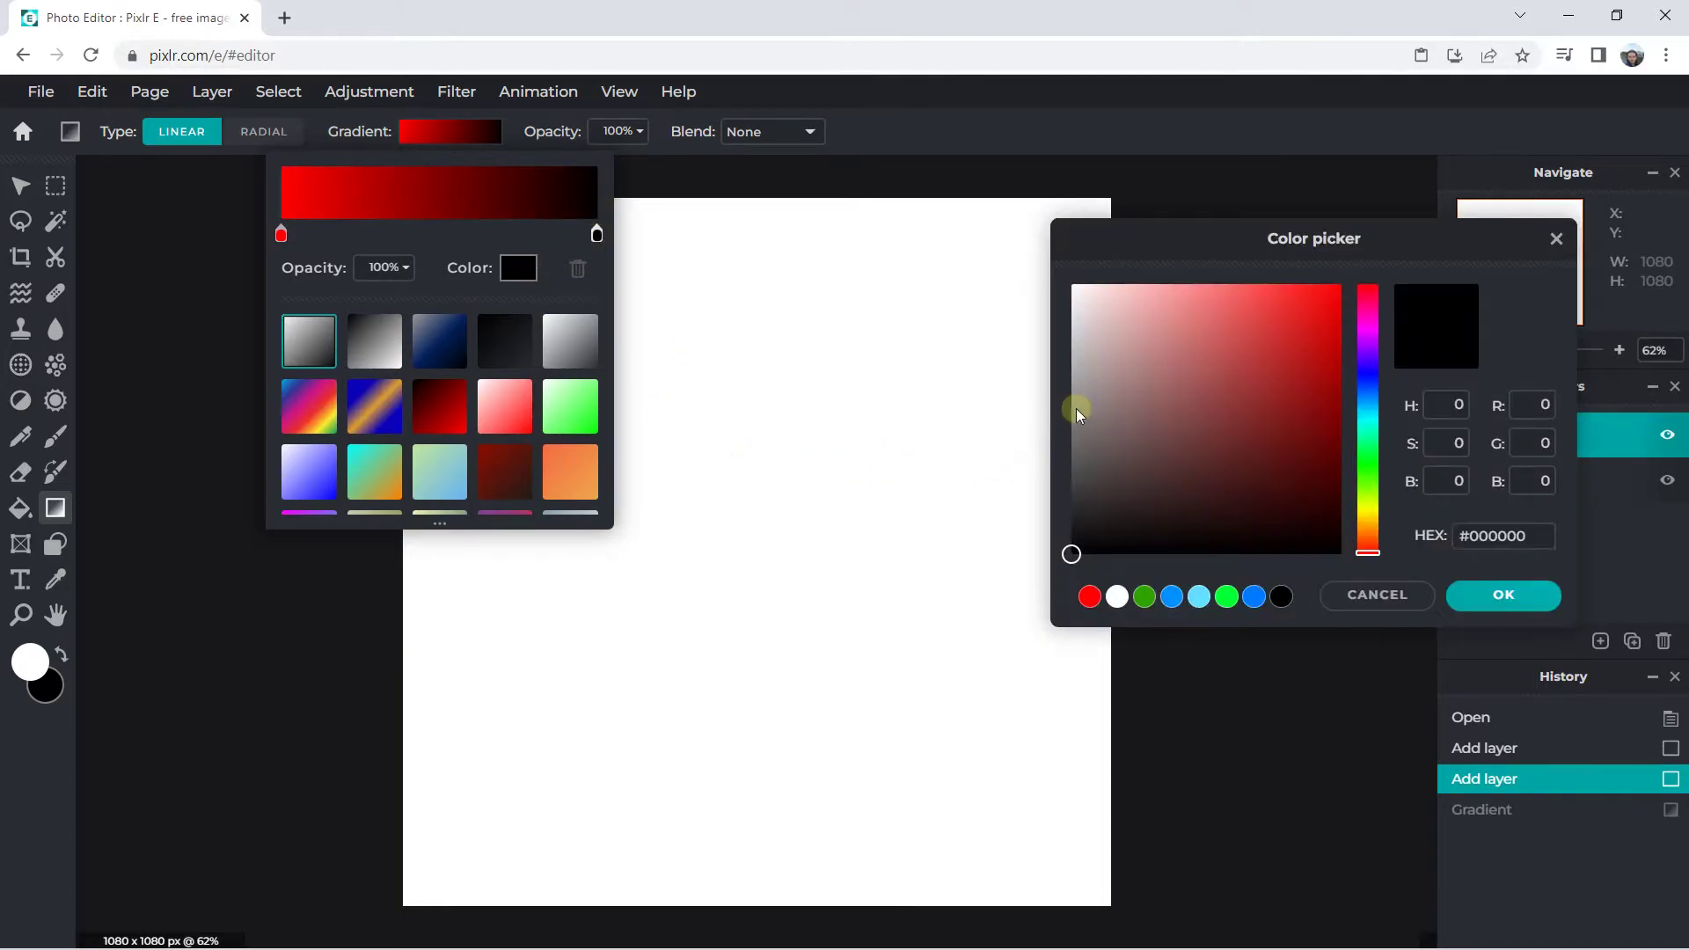
{"action": "left_click", "coordinate": [1366, 384]}
{"action": "left_click_drag", "start_coordinate": [1335, 381], "coordinate": [1403, 234]}
{"action": "left_click", "coordinate": [1509, 600]}
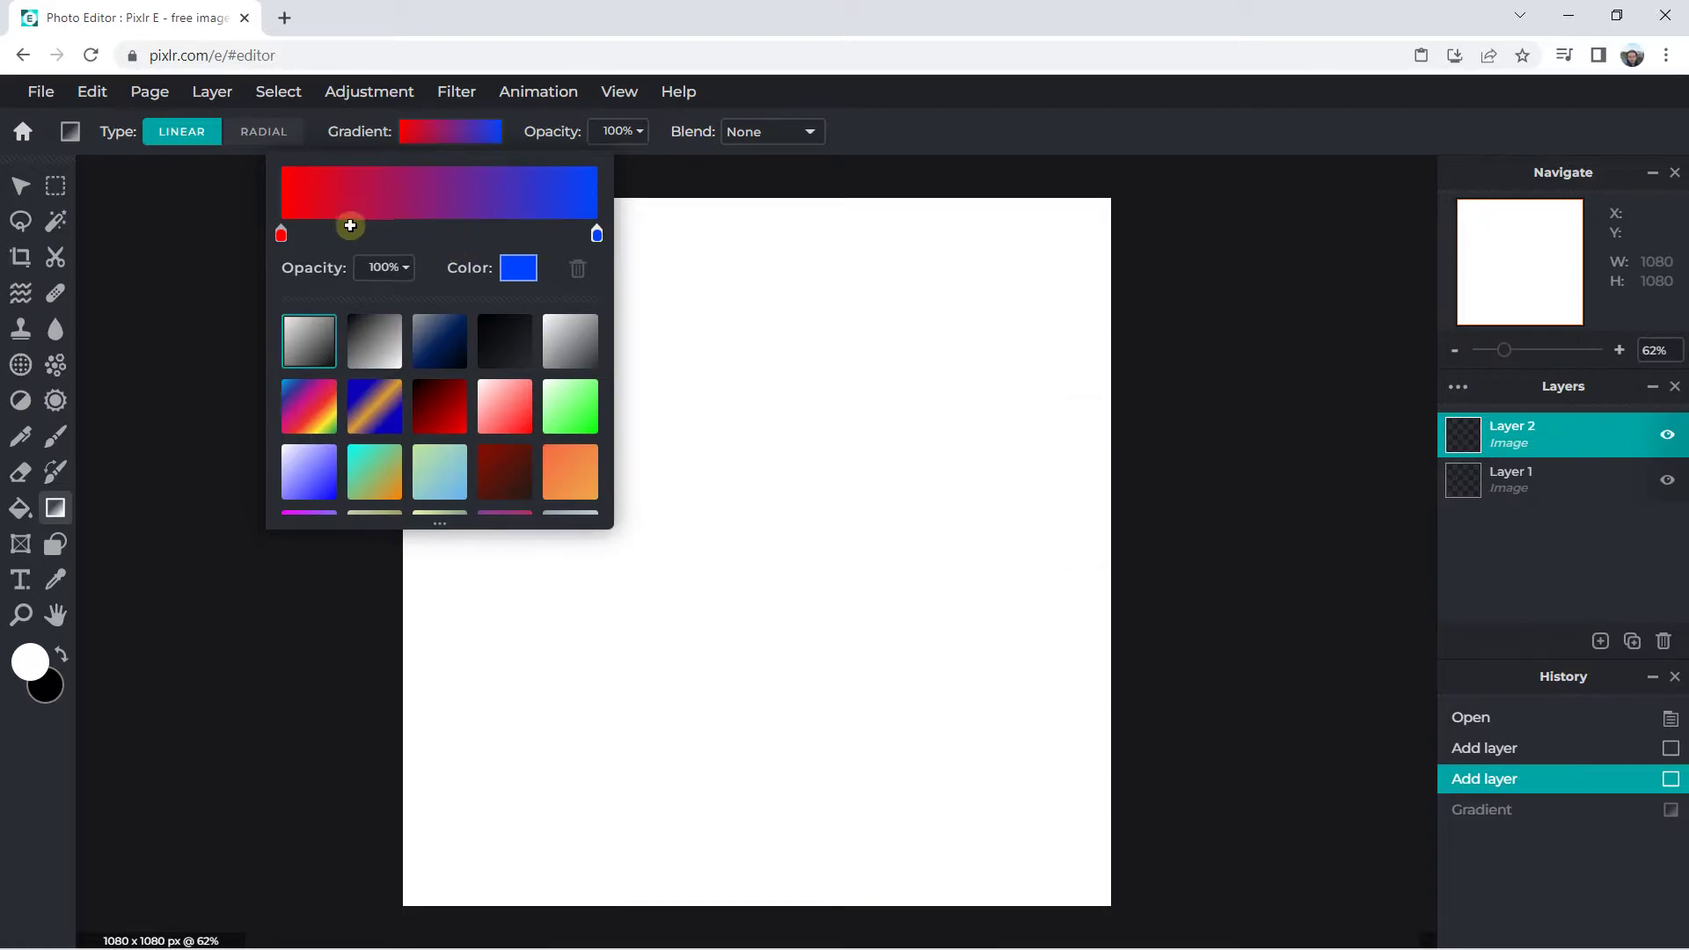
- Nudge the red and blue stops slightly inward along the gradient
{"action": "left_click", "coordinate": [282, 234]}
{"action": "left_click_drag", "start_coordinate": [283, 236], "coordinate": [366, 236]}
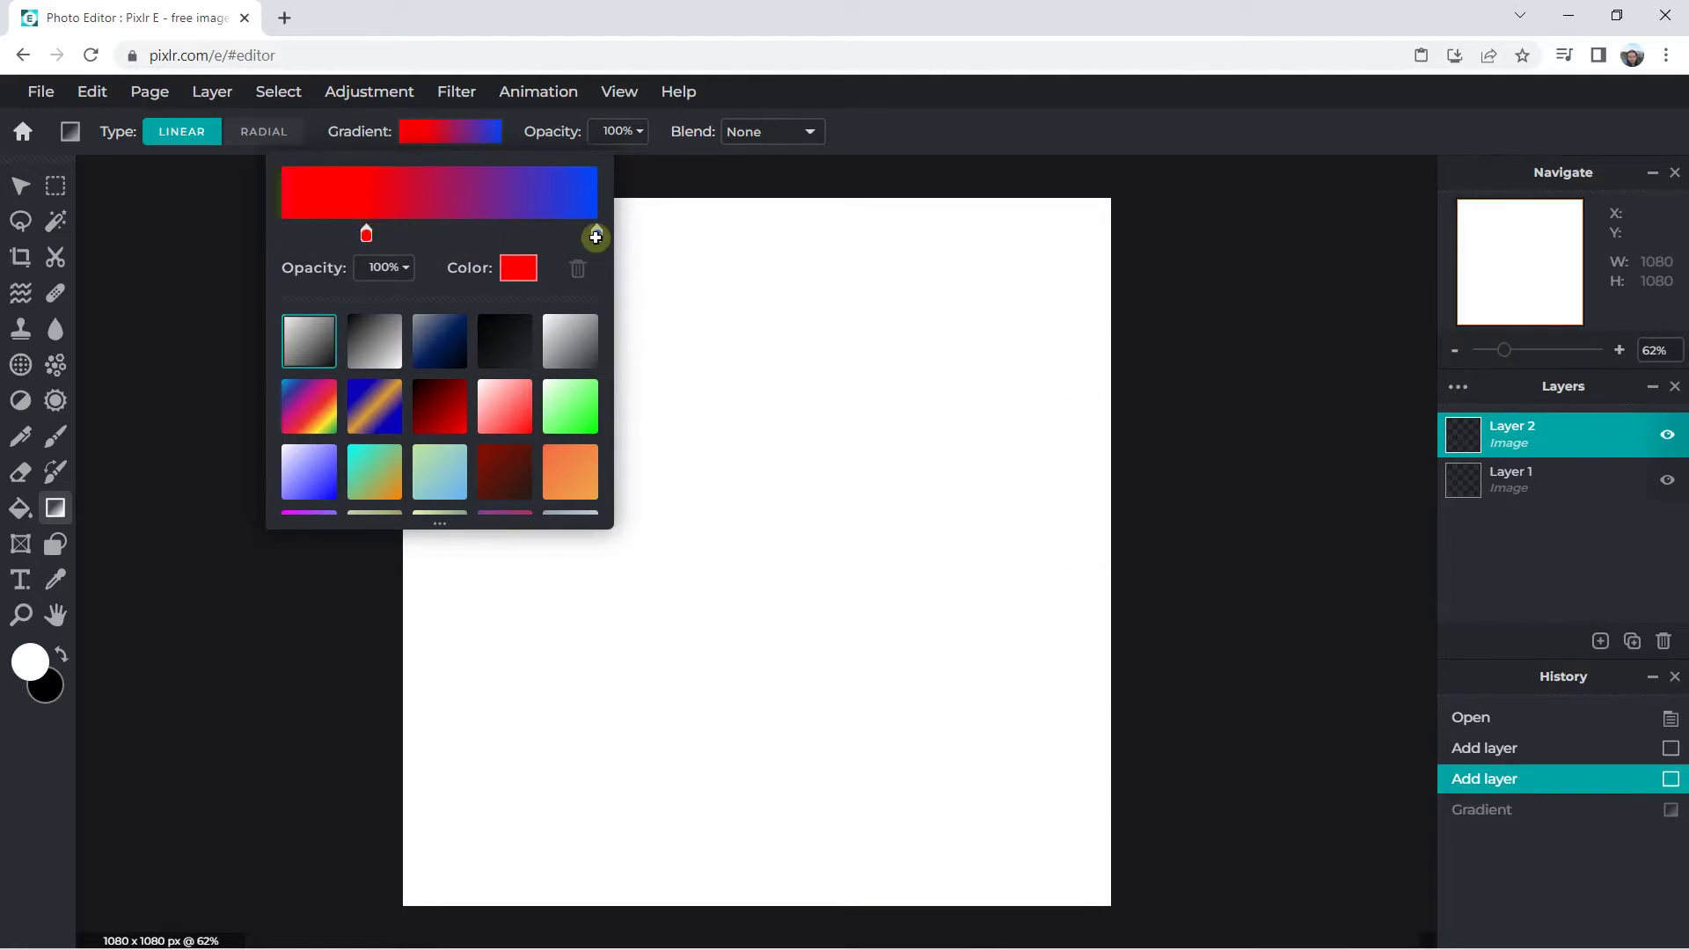
{"action": "left_click_drag", "start_coordinate": [597, 236], "coordinate": [558, 236]}
{"action": "left_click_drag", "start_coordinate": [366, 239], "coordinate": [324, 236]}
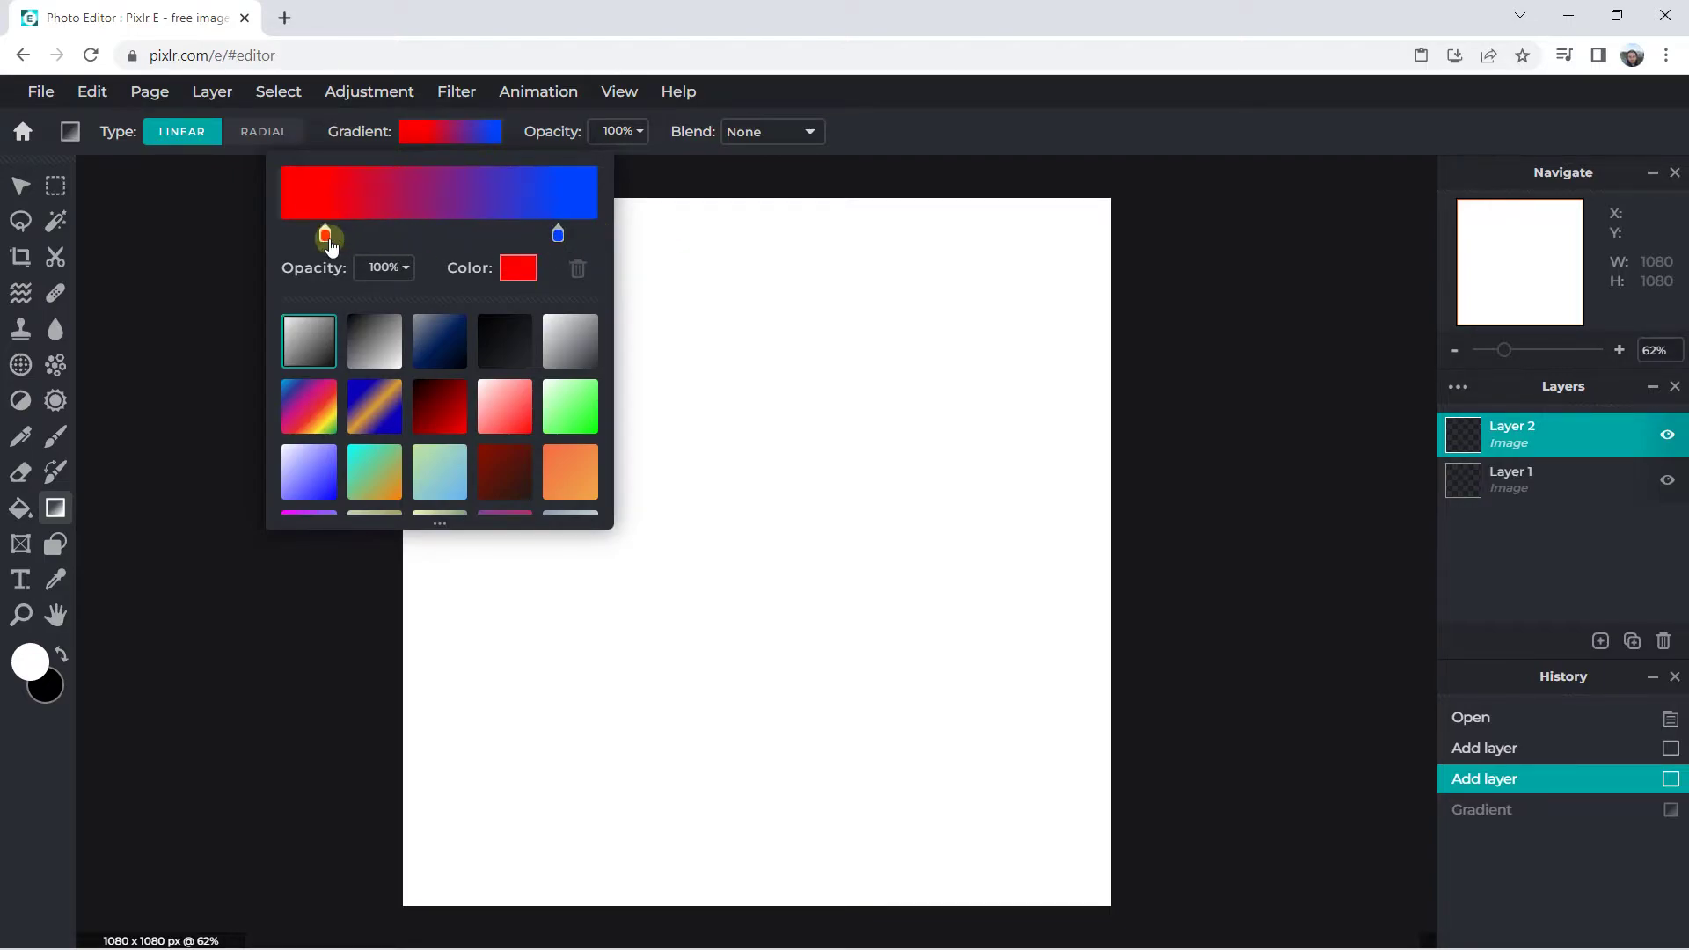
- Restore full red opacity, delete the extra middle stop, and draw the gradient top to bottom
{"action": "left_click", "coordinate": [406, 267]}
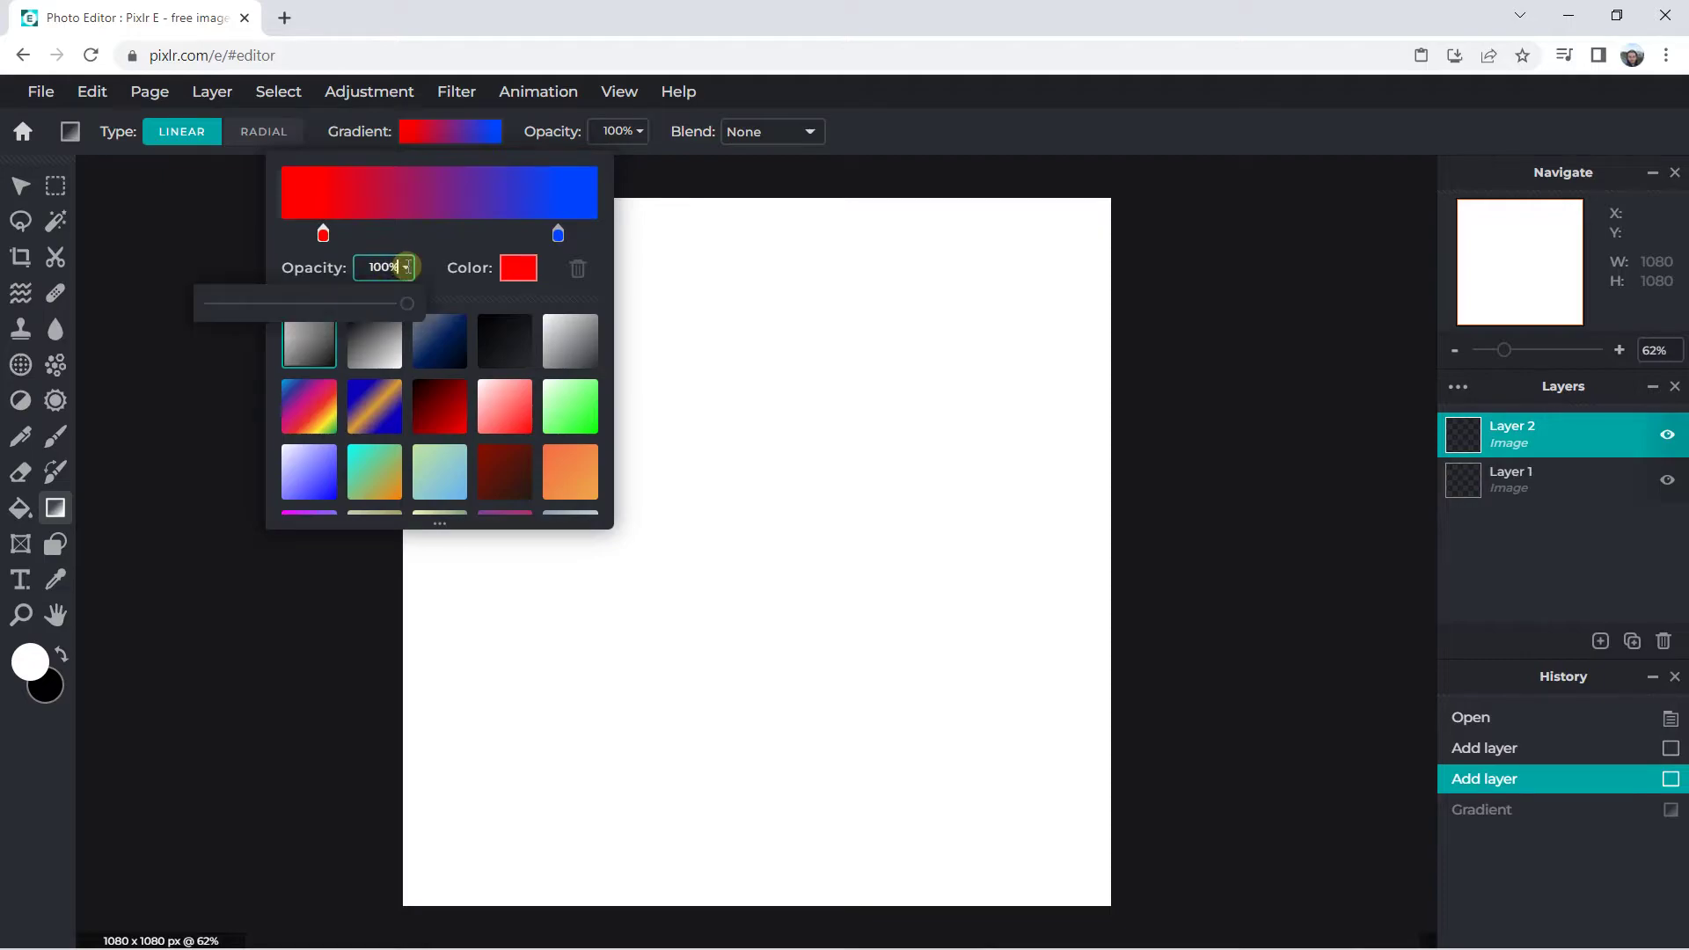
{"action": "mouse_move", "coordinate": [389, 308]}
{"action": "left_mouse_down"}
{"action": "mouse_move", "coordinate": [278, 301]}
{"action": "mouse_move", "coordinate": [415, 301]}
{"action": "left_mouse_up"}
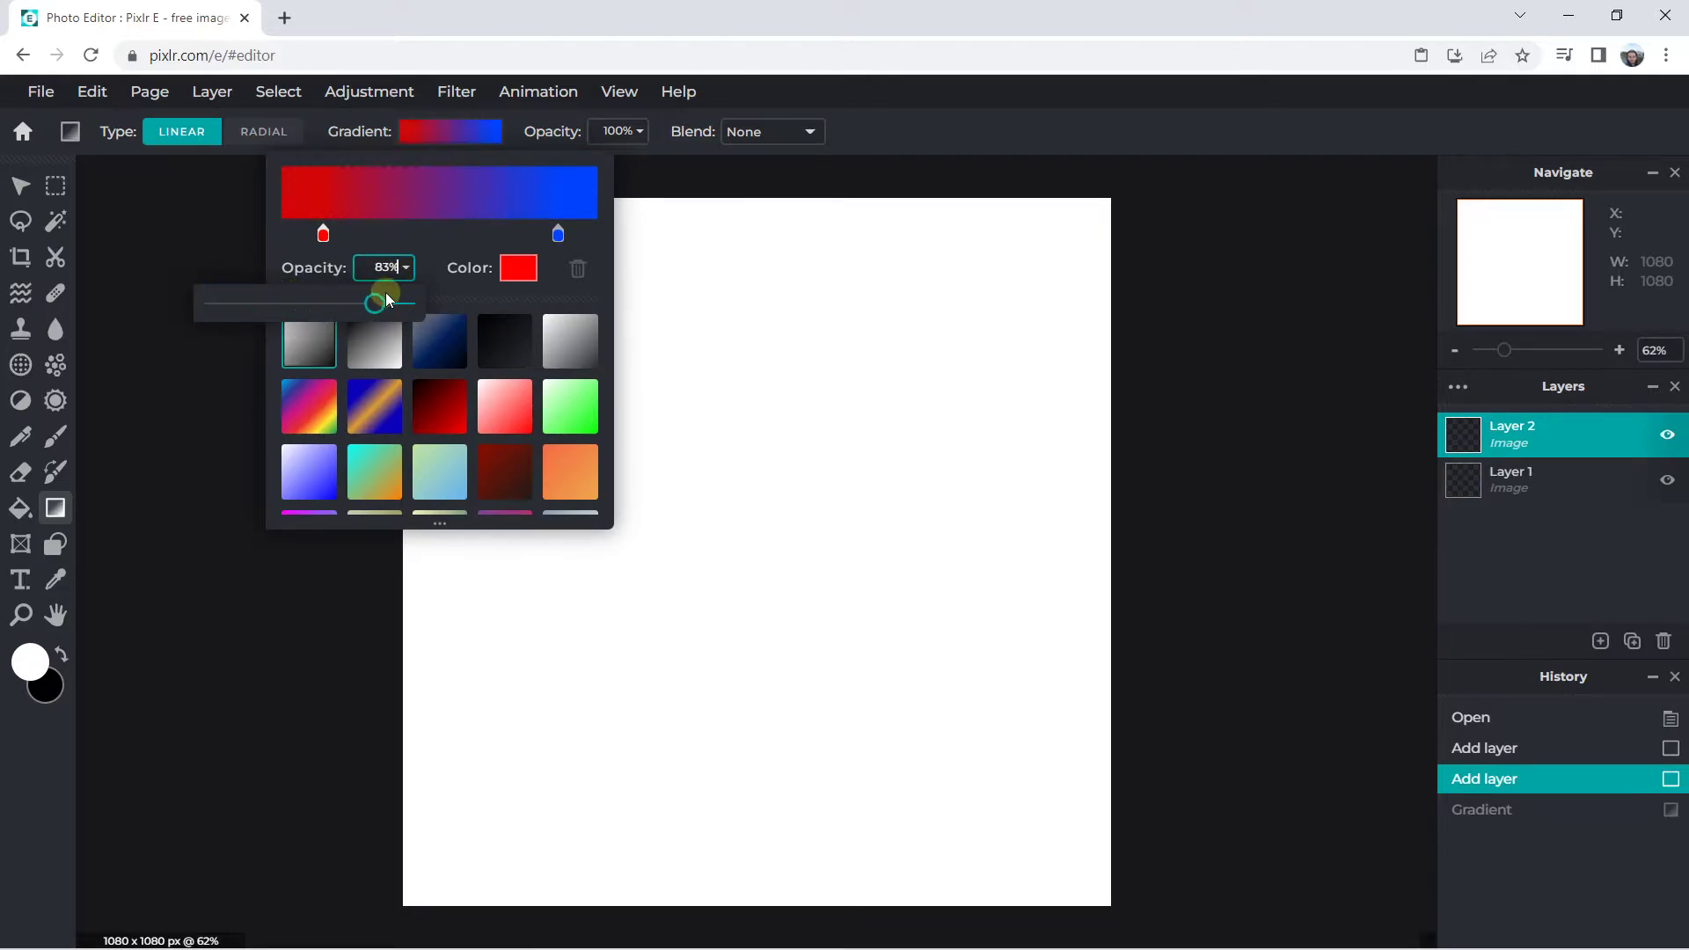
{"action": "left_click", "coordinate": [444, 234]}
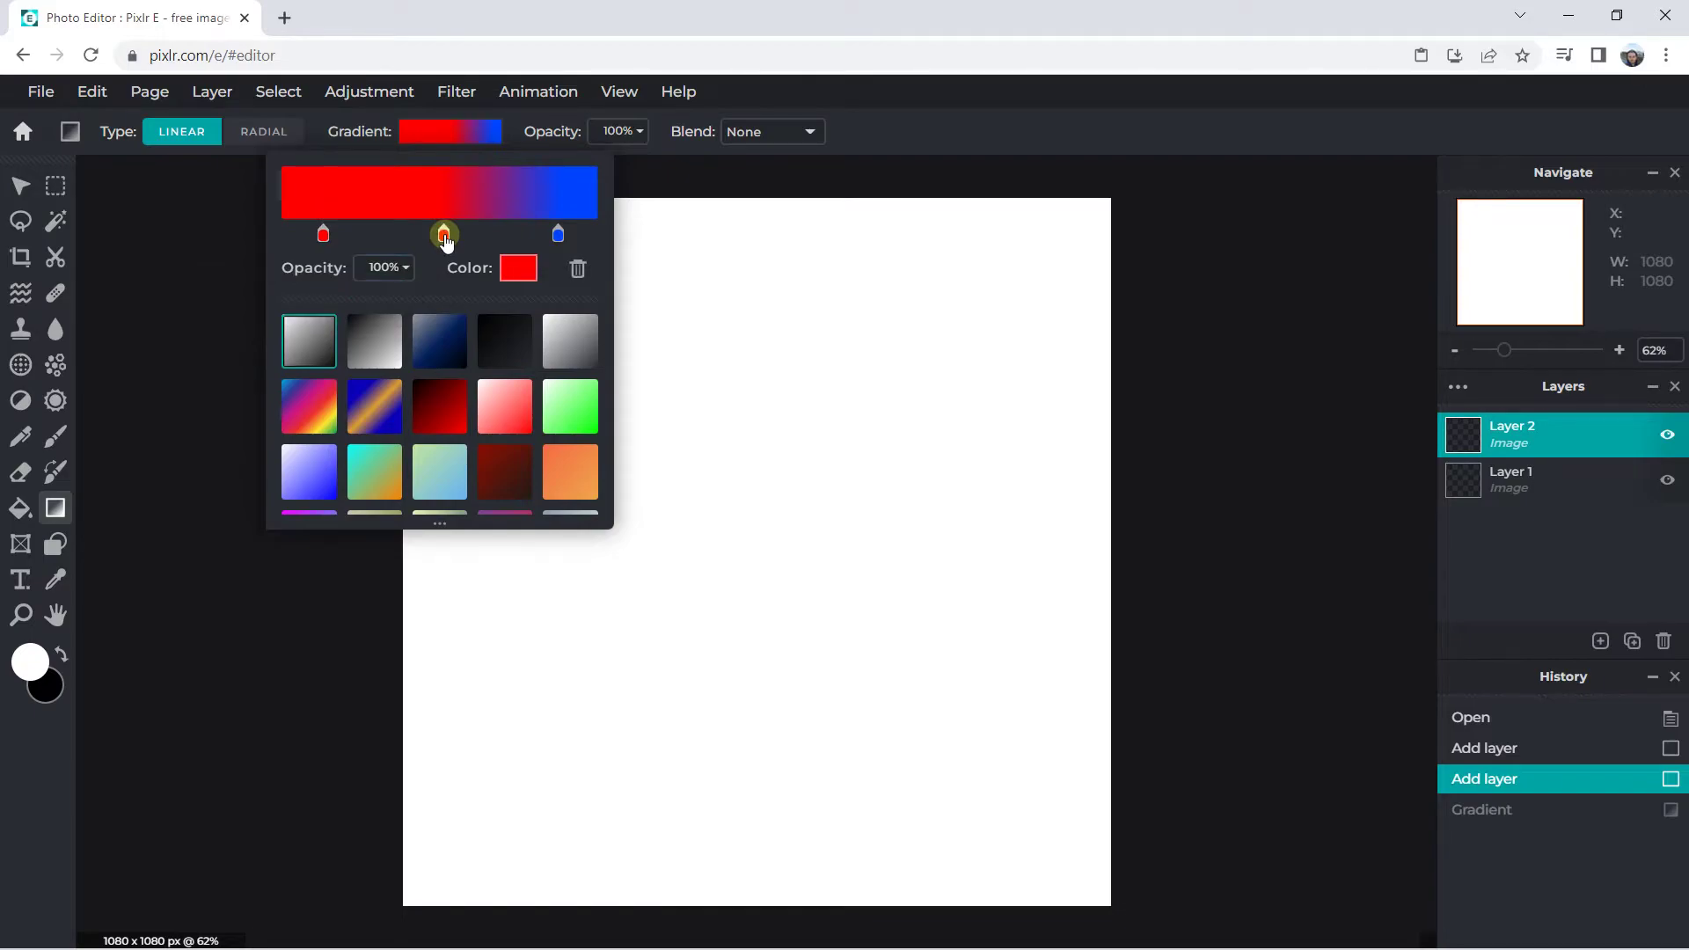
{"action": "left_click", "coordinate": [586, 270]}
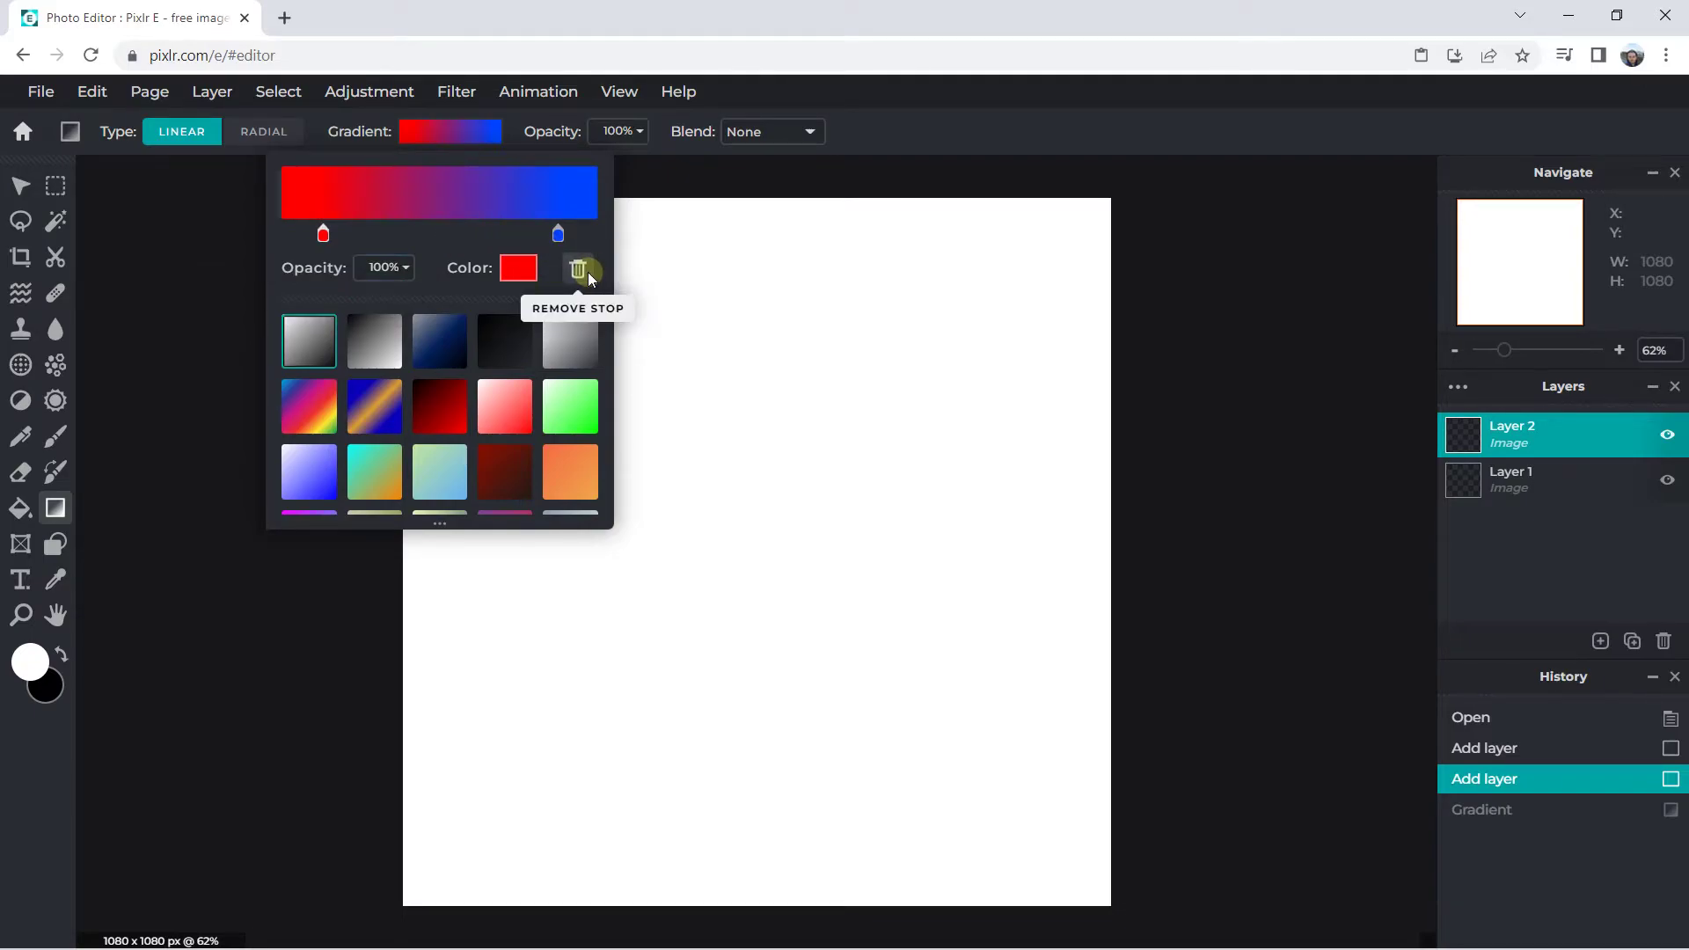
{"action": "left_click", "coordinate": [938, 128]}
{"action": "left_click_drag", "start_coordinate": [710, 291], "coordinate": [720, 810]}
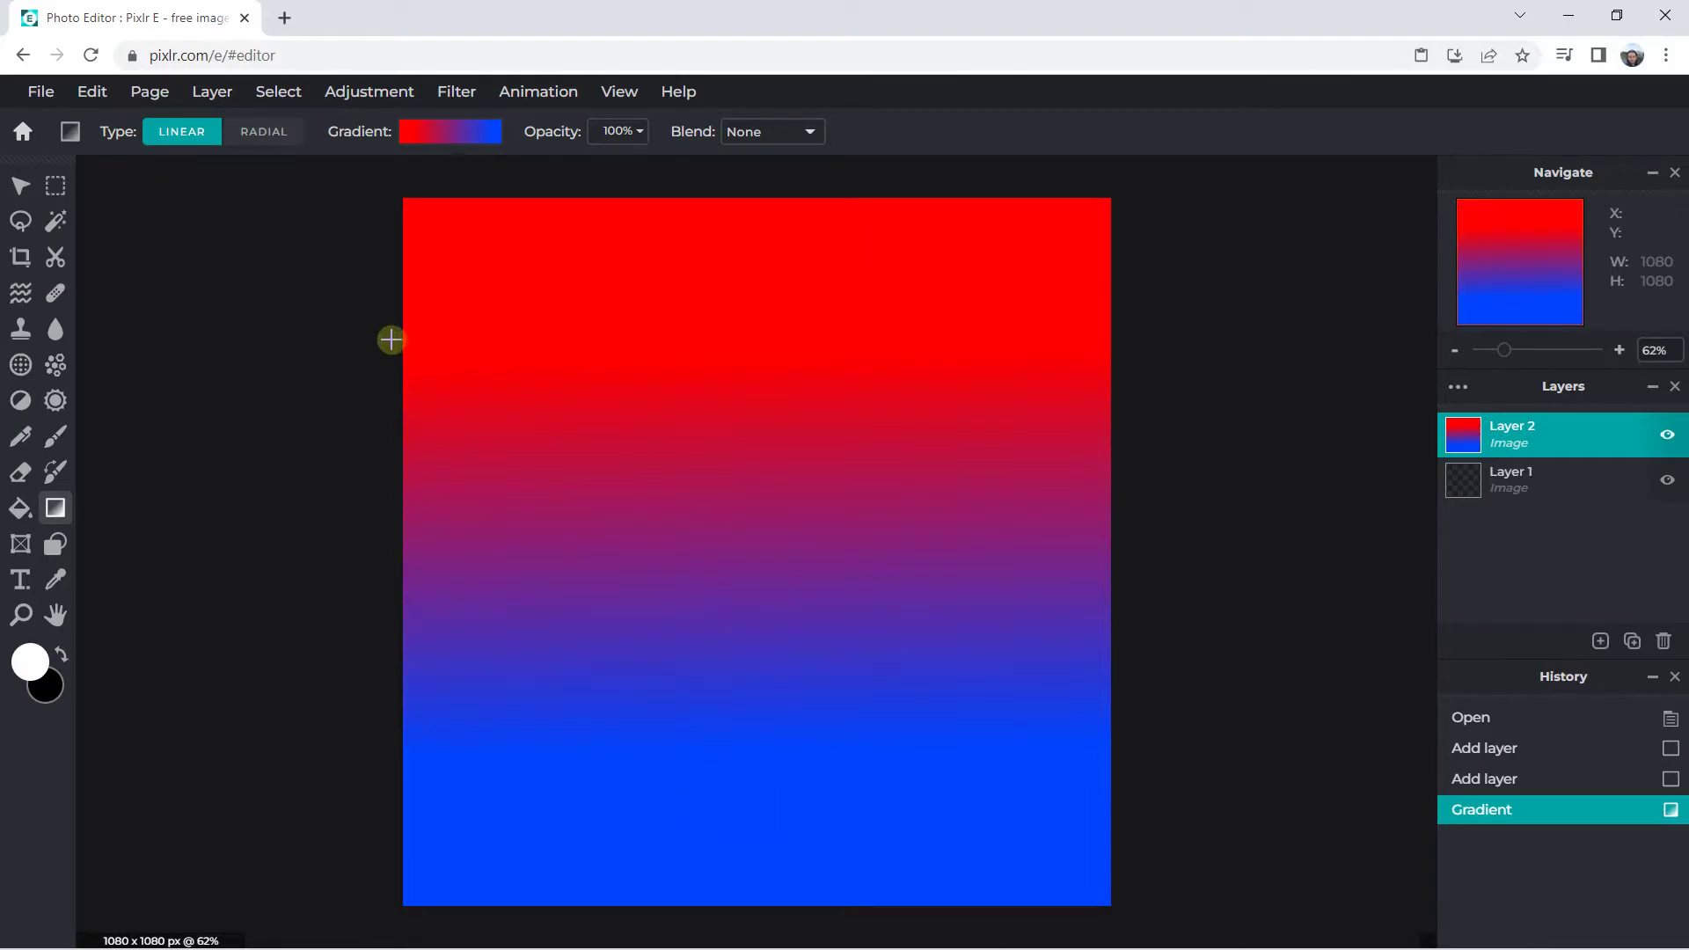
- Set the gradient type to Radial, test two red-to-blue radial fills, and undo each
{"action": "left_click", "coordinate": [93, 93]}
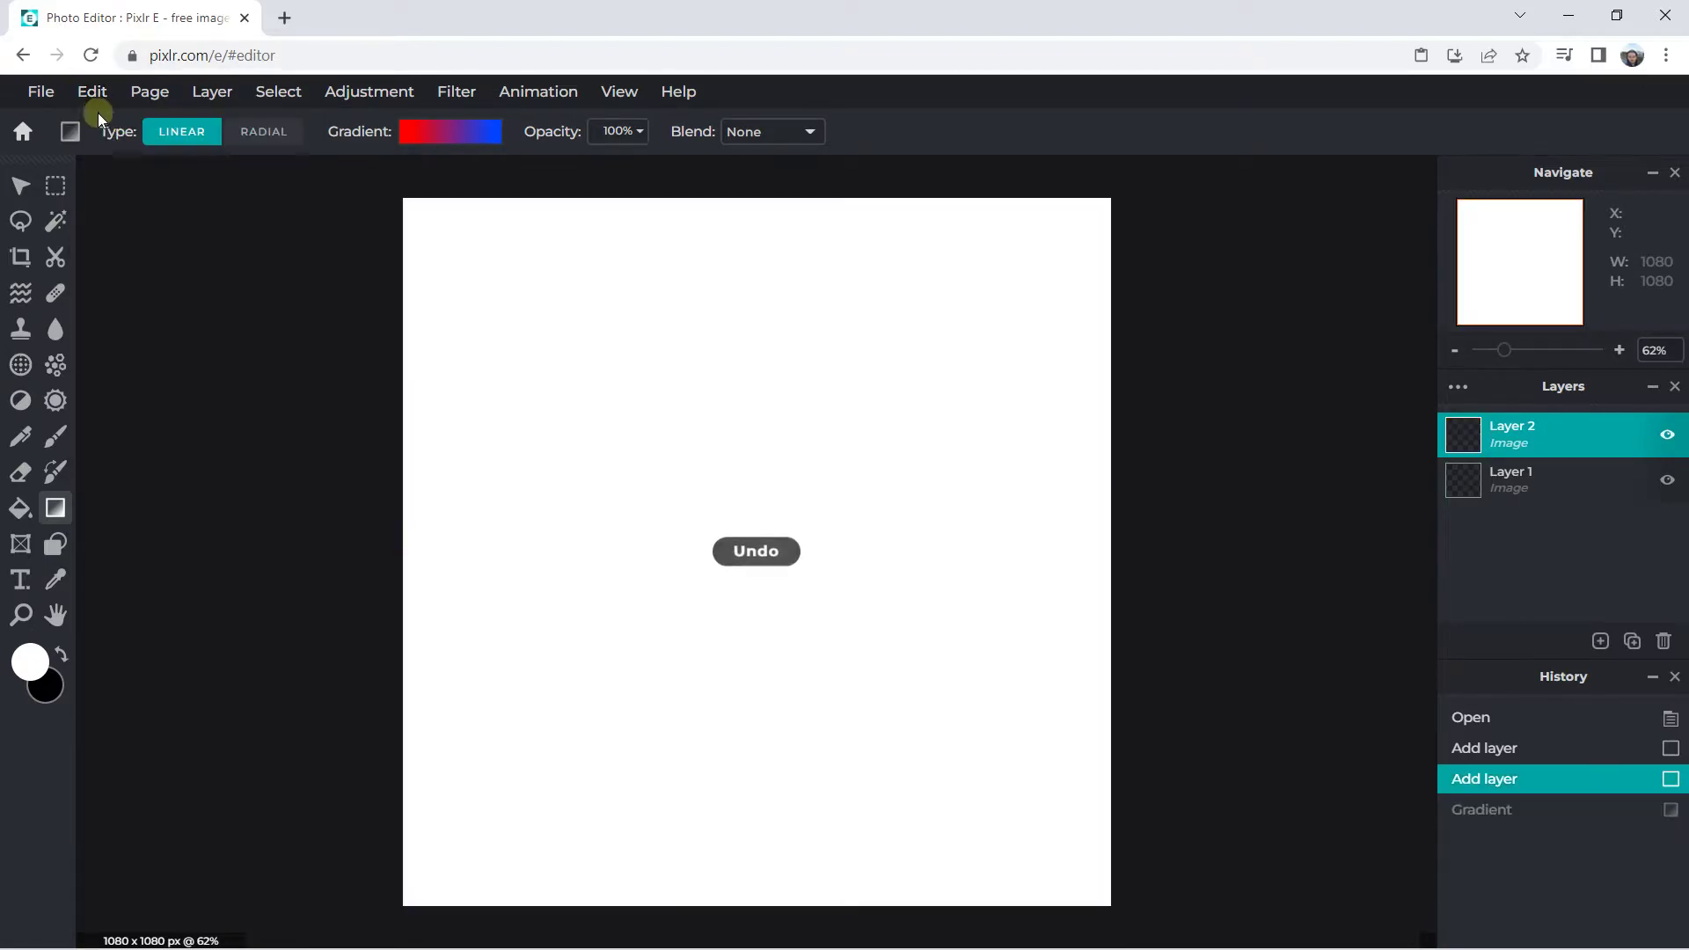
{"action": "left_click", "coordinate": [252, 138]}
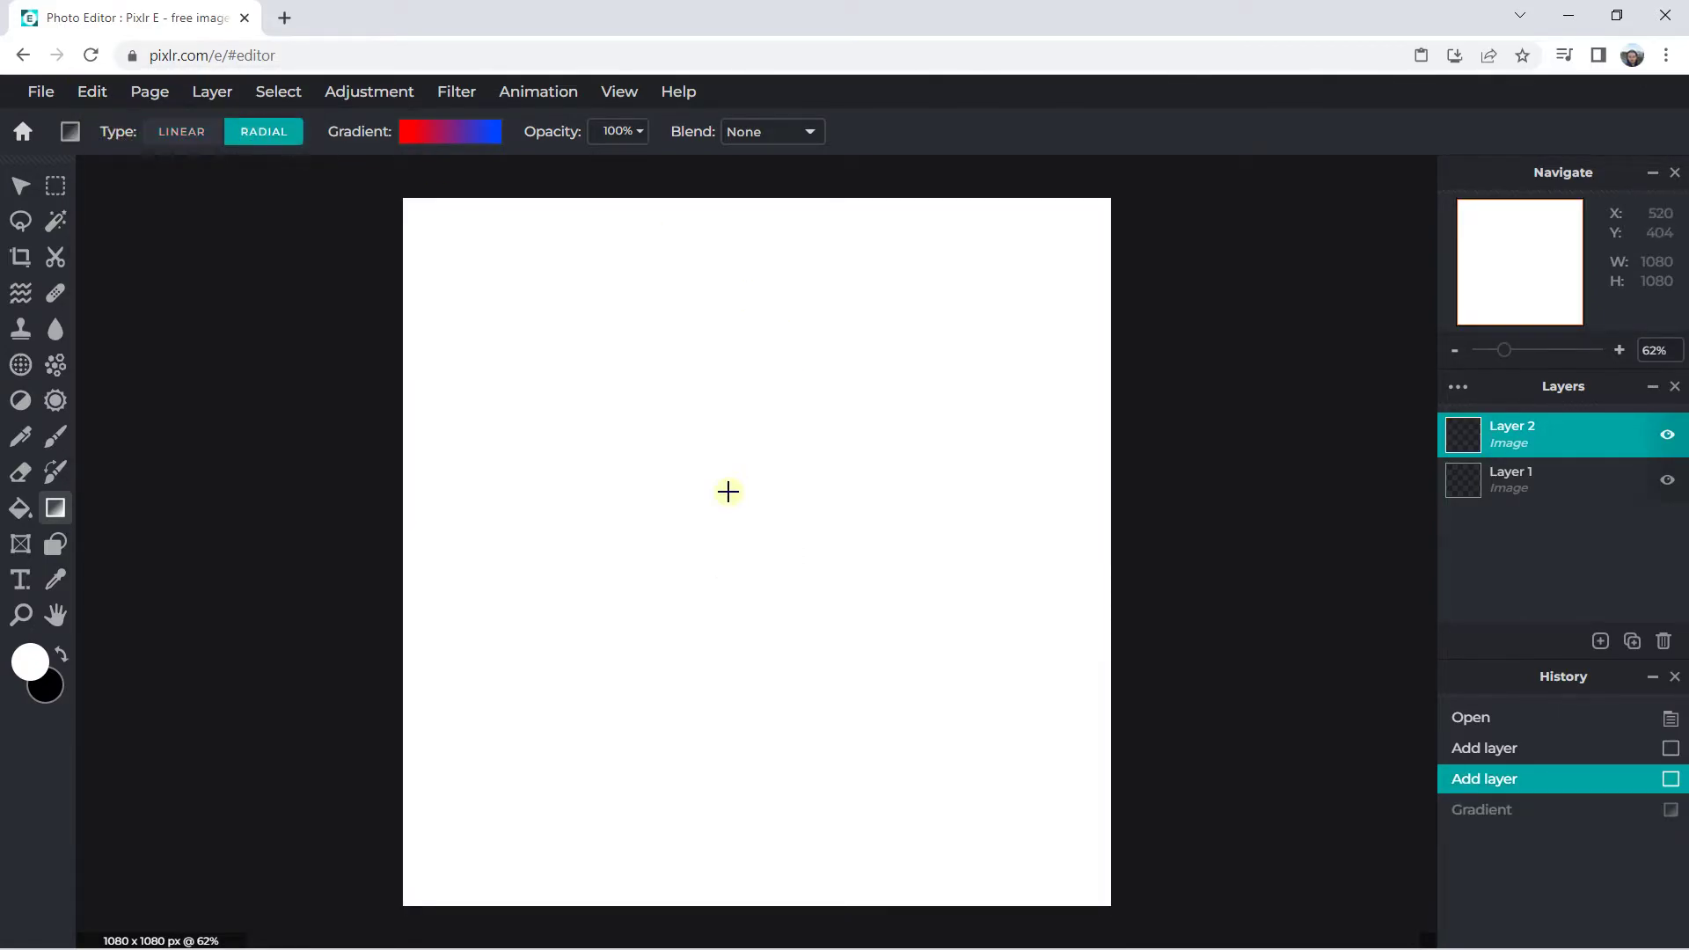
{"action": "left_click_drag", "start_coordinate": [716, 558], "coordinate": [924, 411]}
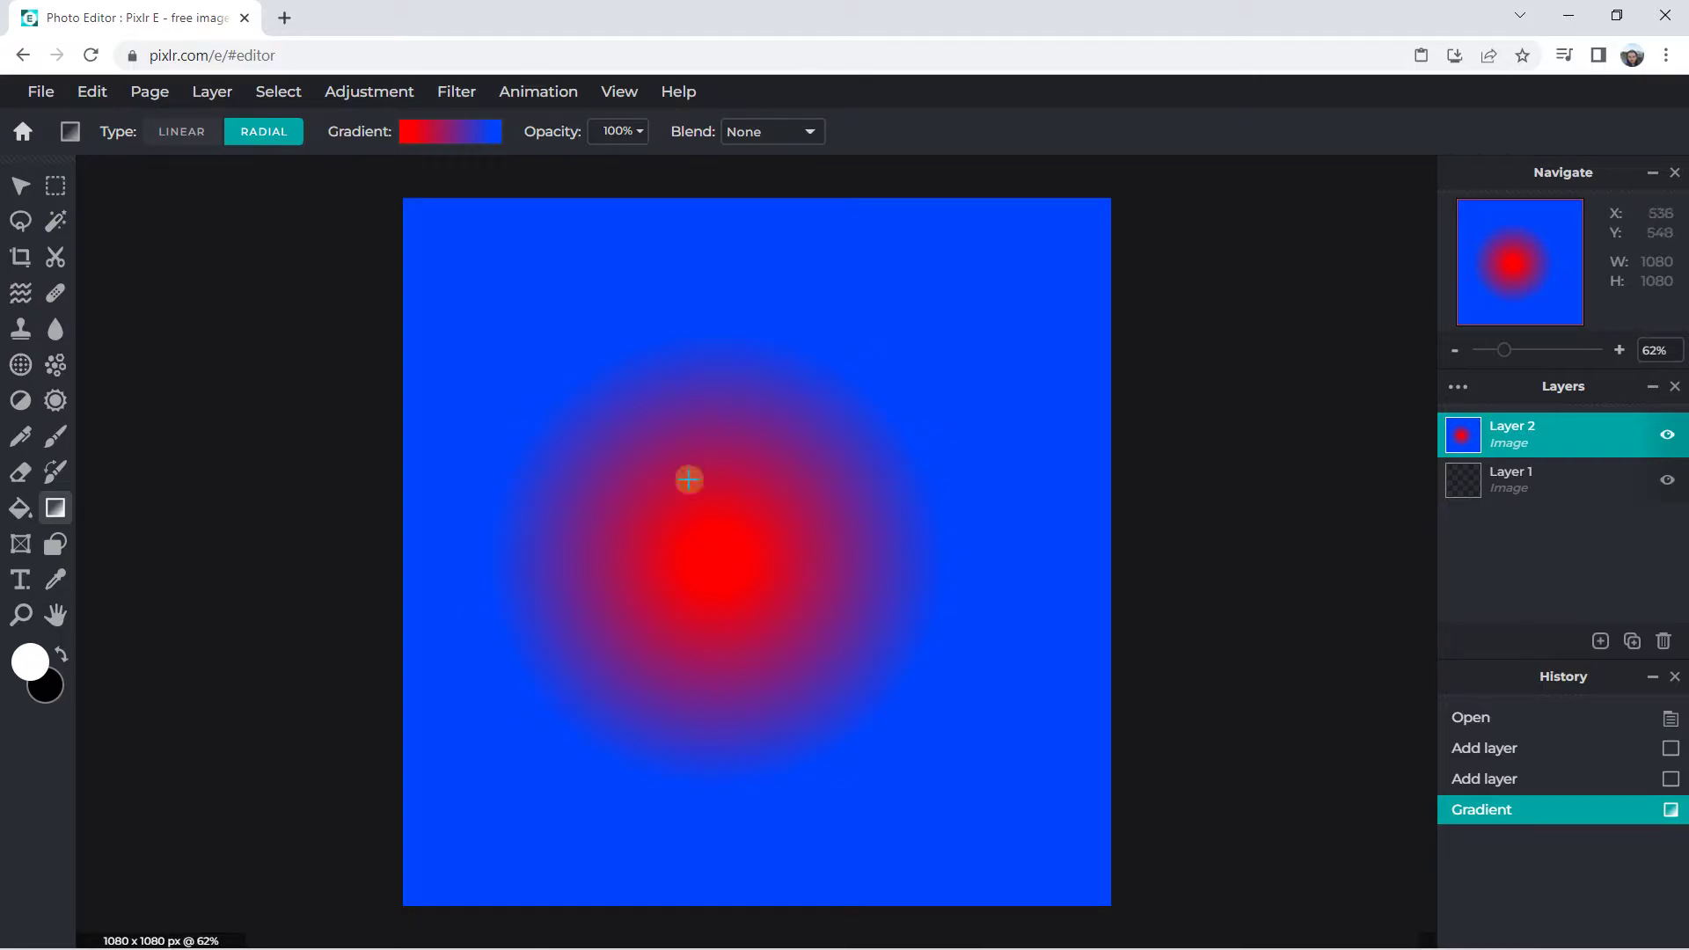
{"action": "left_click", "coordinate": [91, 92]}
{"action": "left_click", "coordinate": [104, 125]}
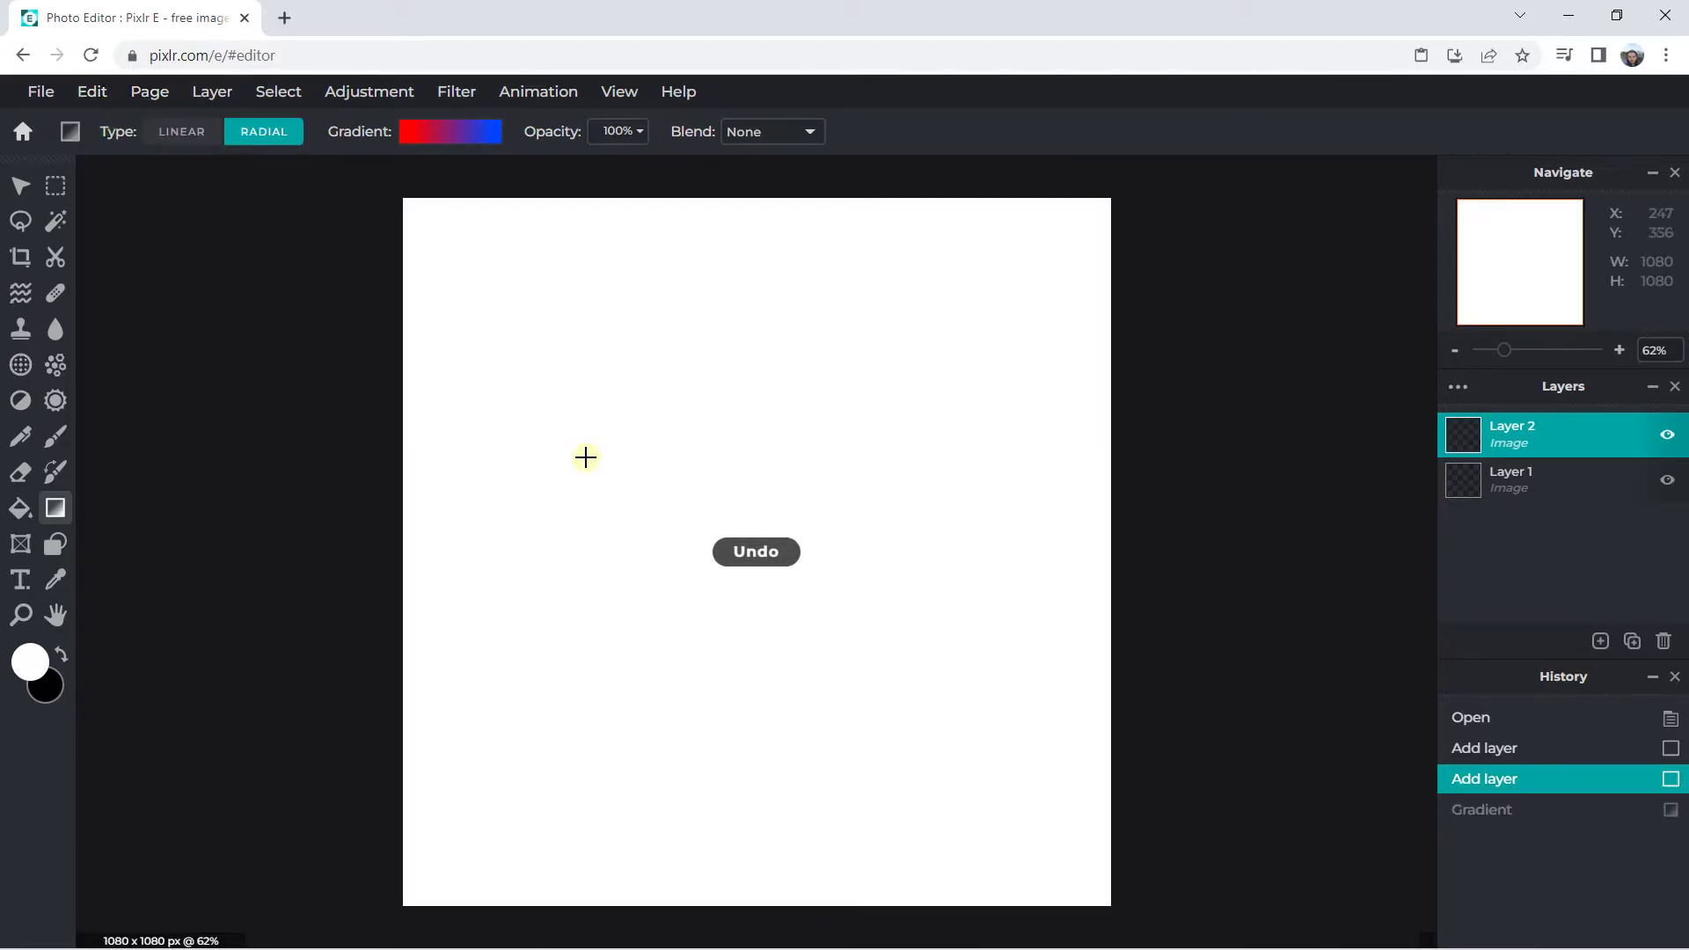
{"action": "left_click_drag", "start_coordinate": [534, 323], "coordinate": [819, 692]}
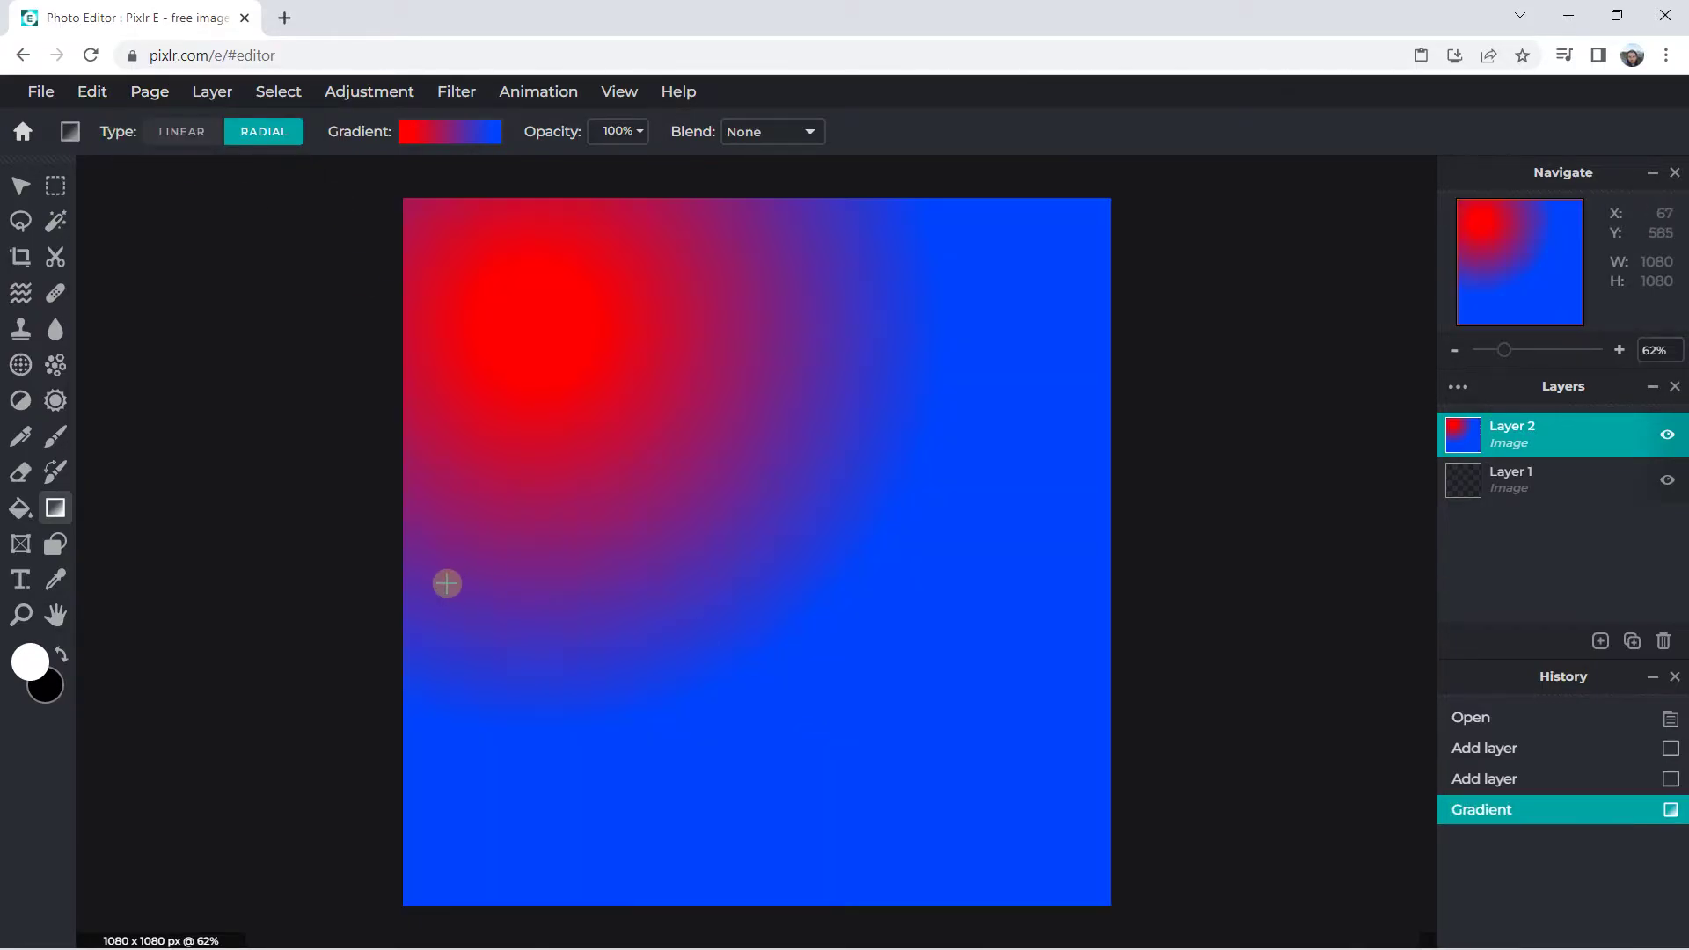
{"action": "left_click", "coordinate": [86, 102]}
{"action": "left_click", "coordinate": [94, 127]}
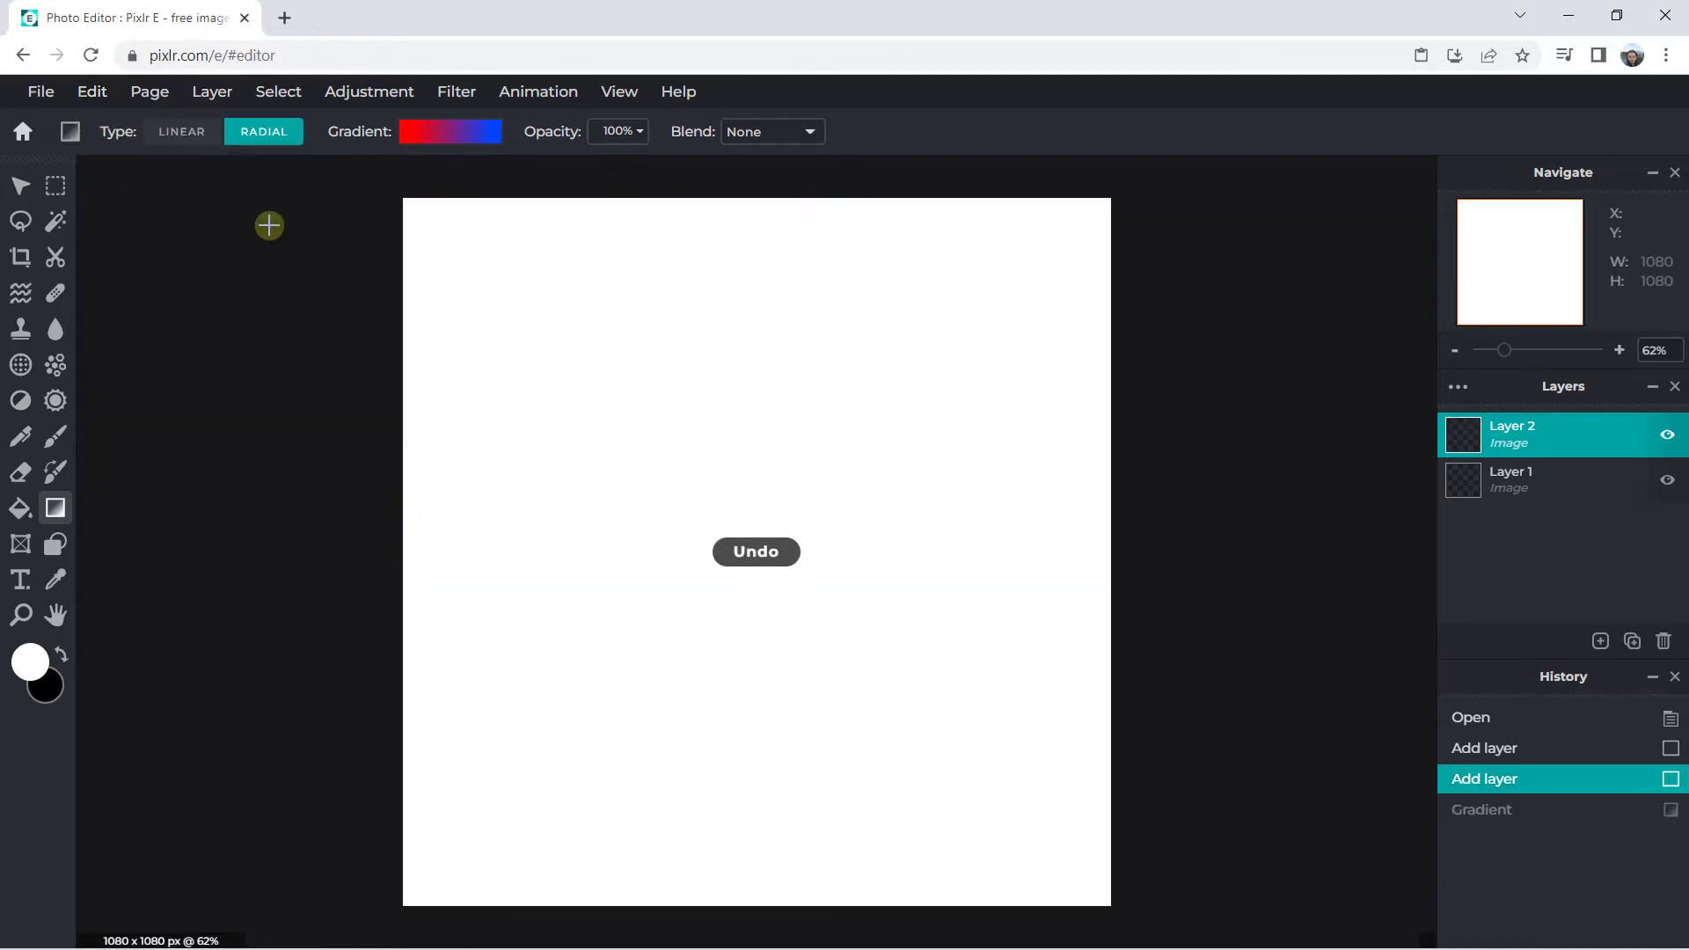
- Recolour the gradient's middle stop to green
{"action": "left_click", "coordinate": [451, 141]}
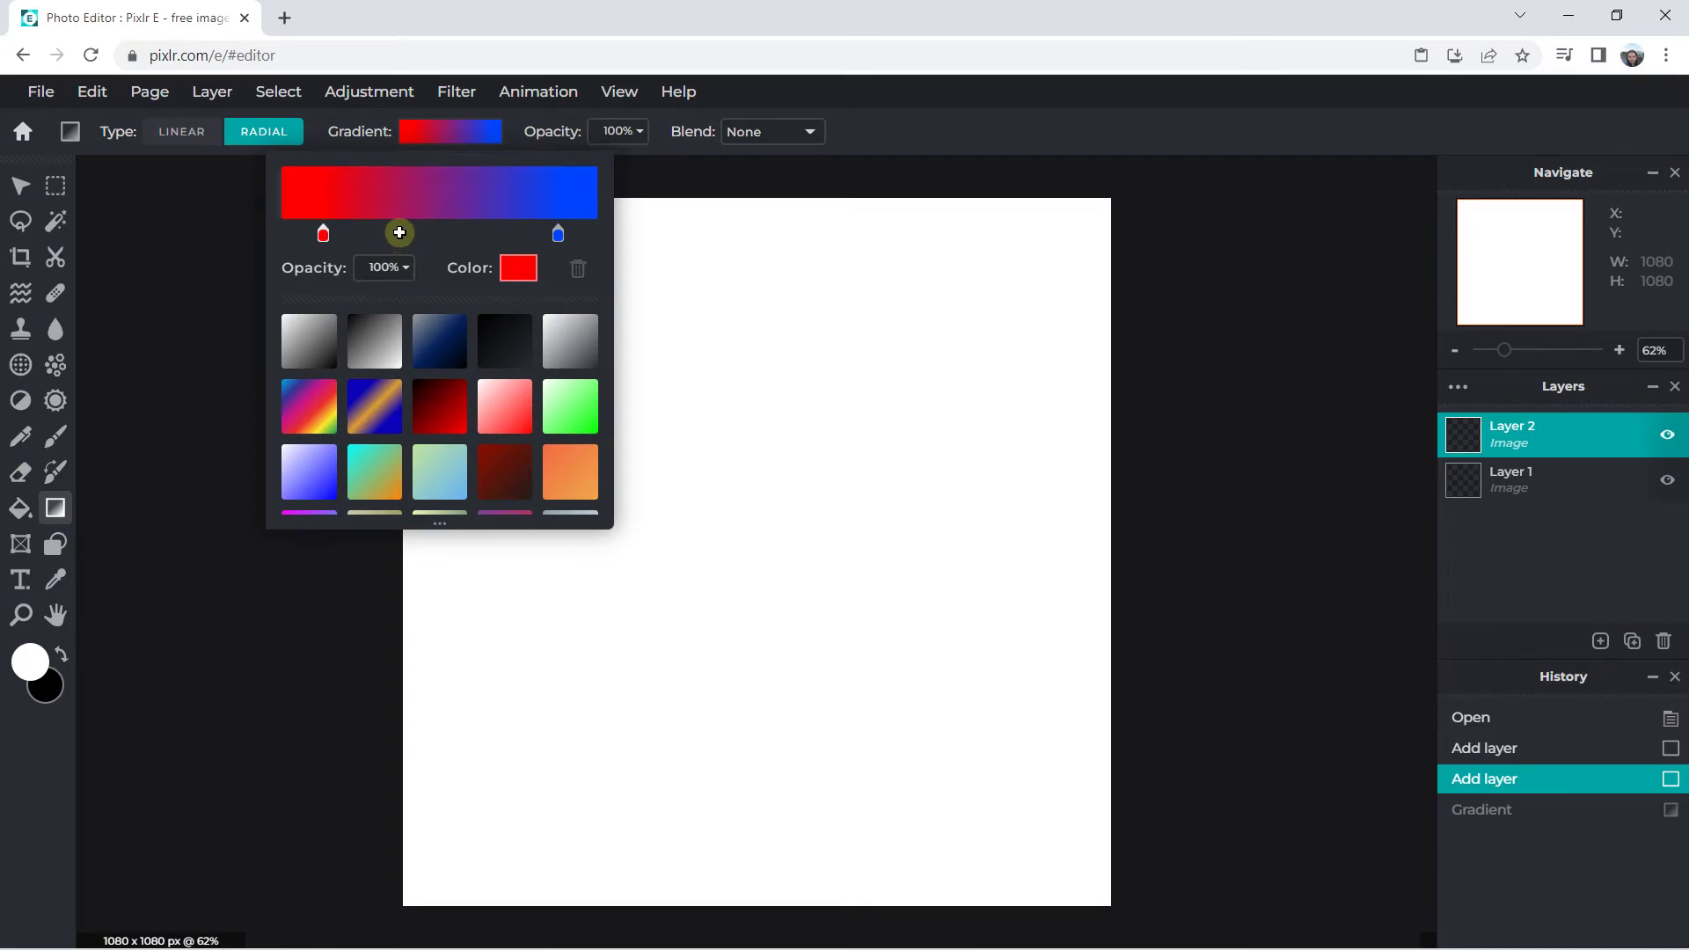
{"action": "left_click", "coordinate": [397, 232]}
{"action": "left_click", "coordinate": [515, 271]}
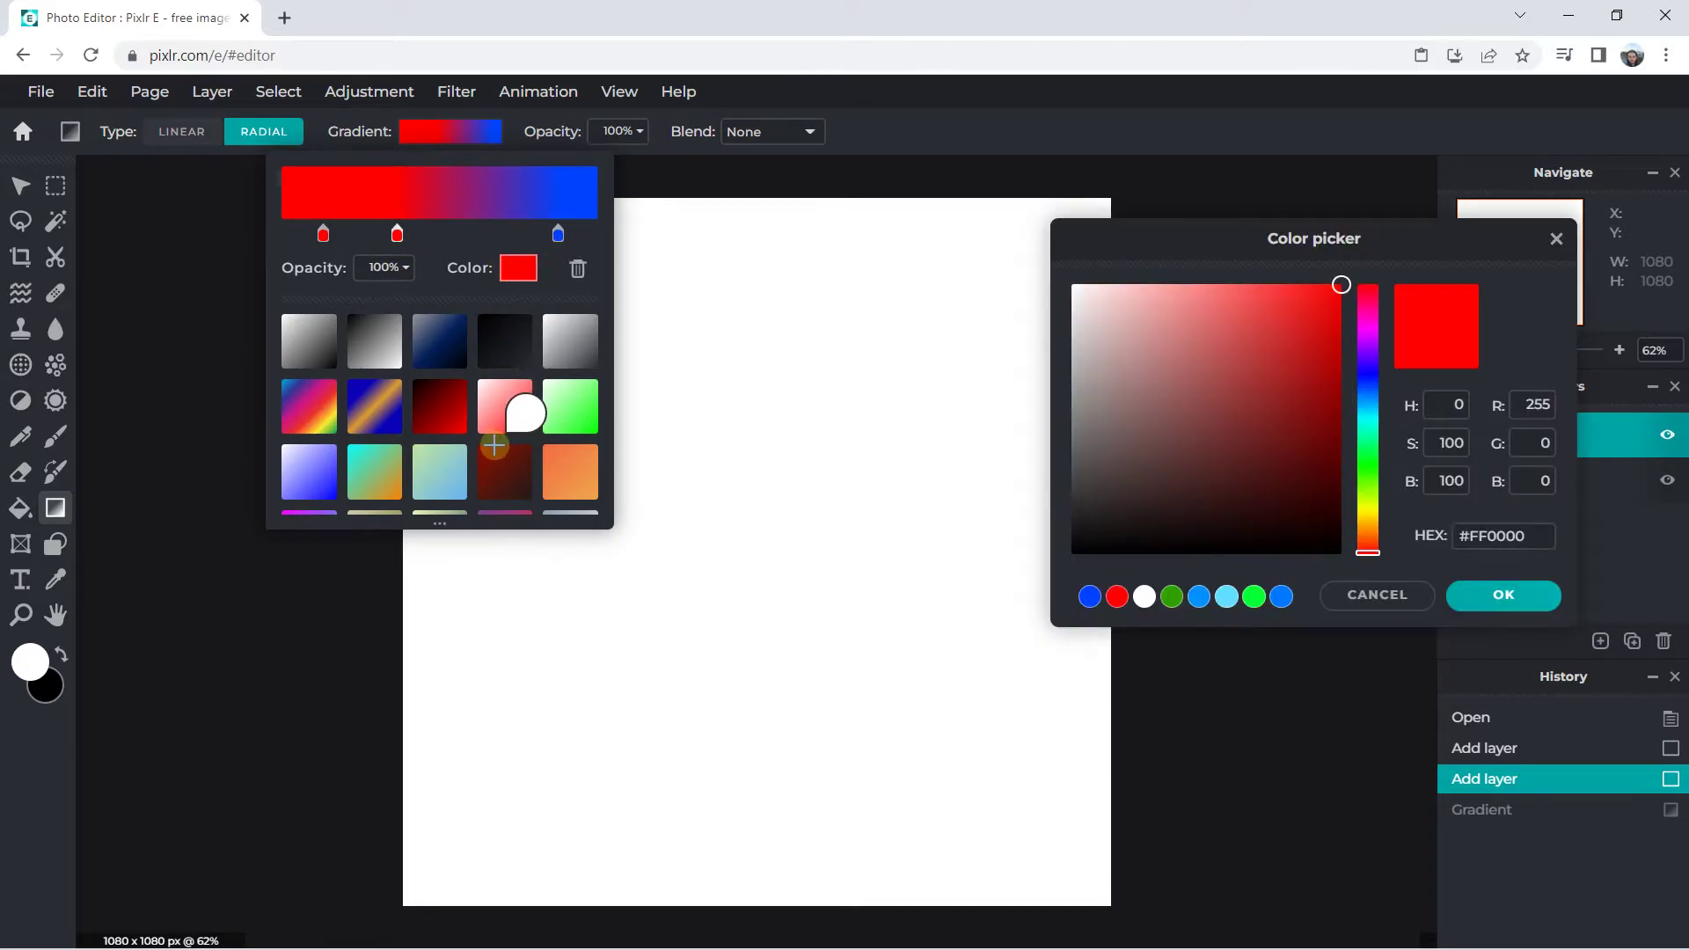
{"action": "left_click_drag", "start_coordinate": [1354, 340], "coordinate": [1369, 468]}
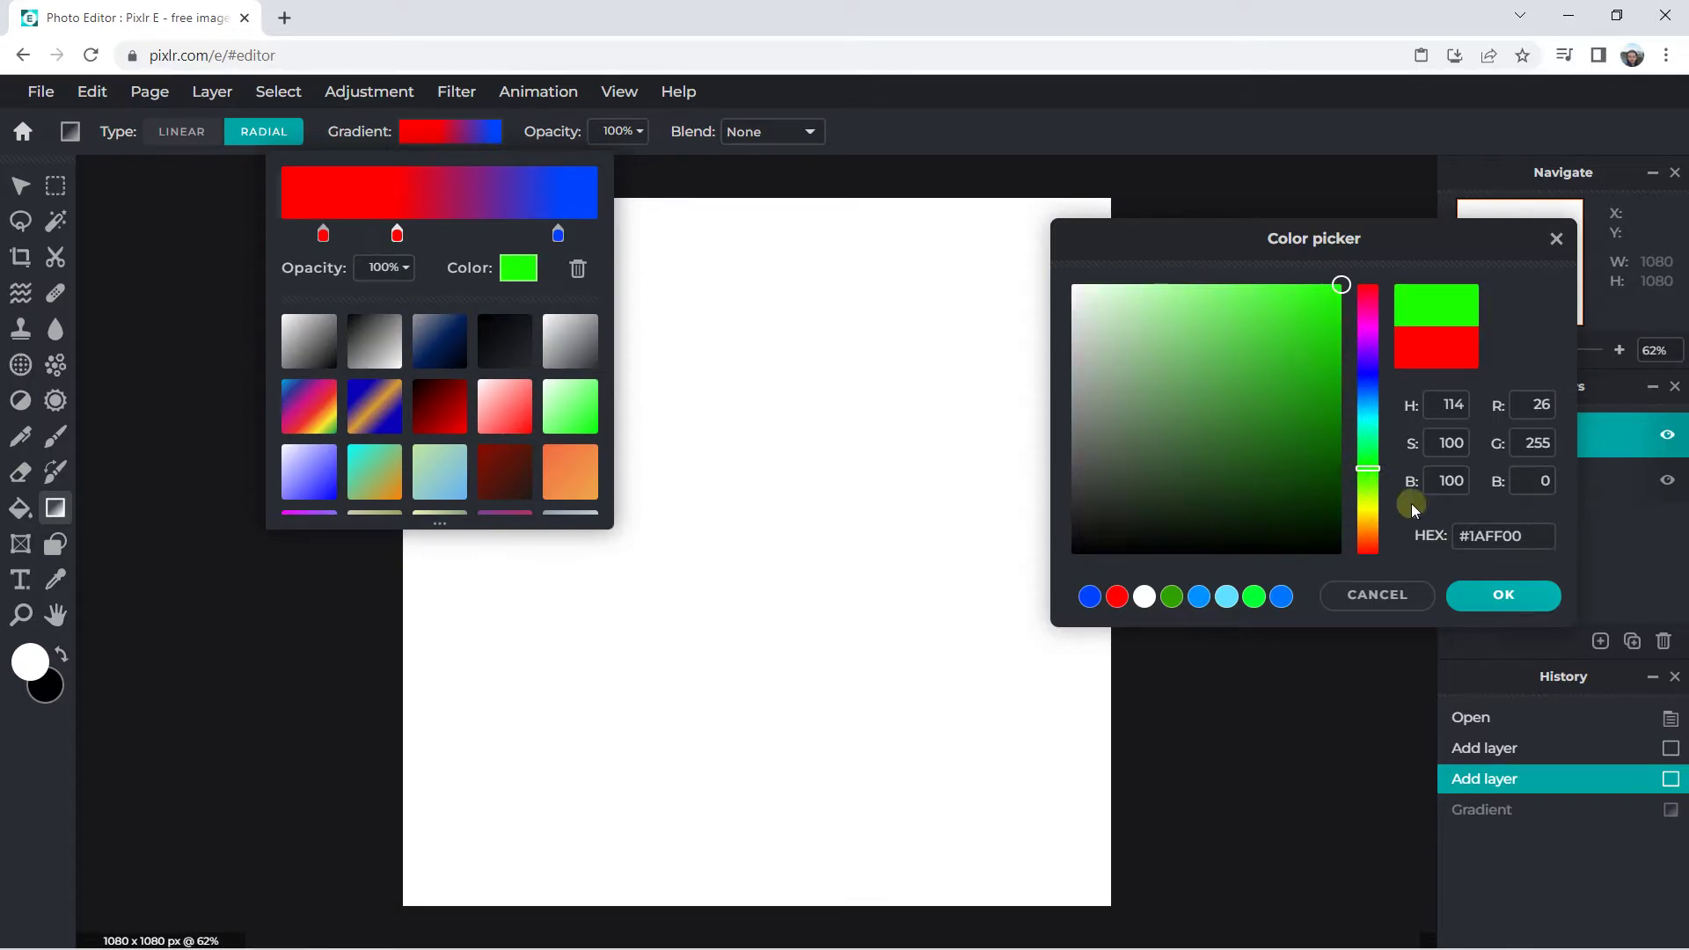
{"action": "left_click", "coordinate": [1469, 594]}
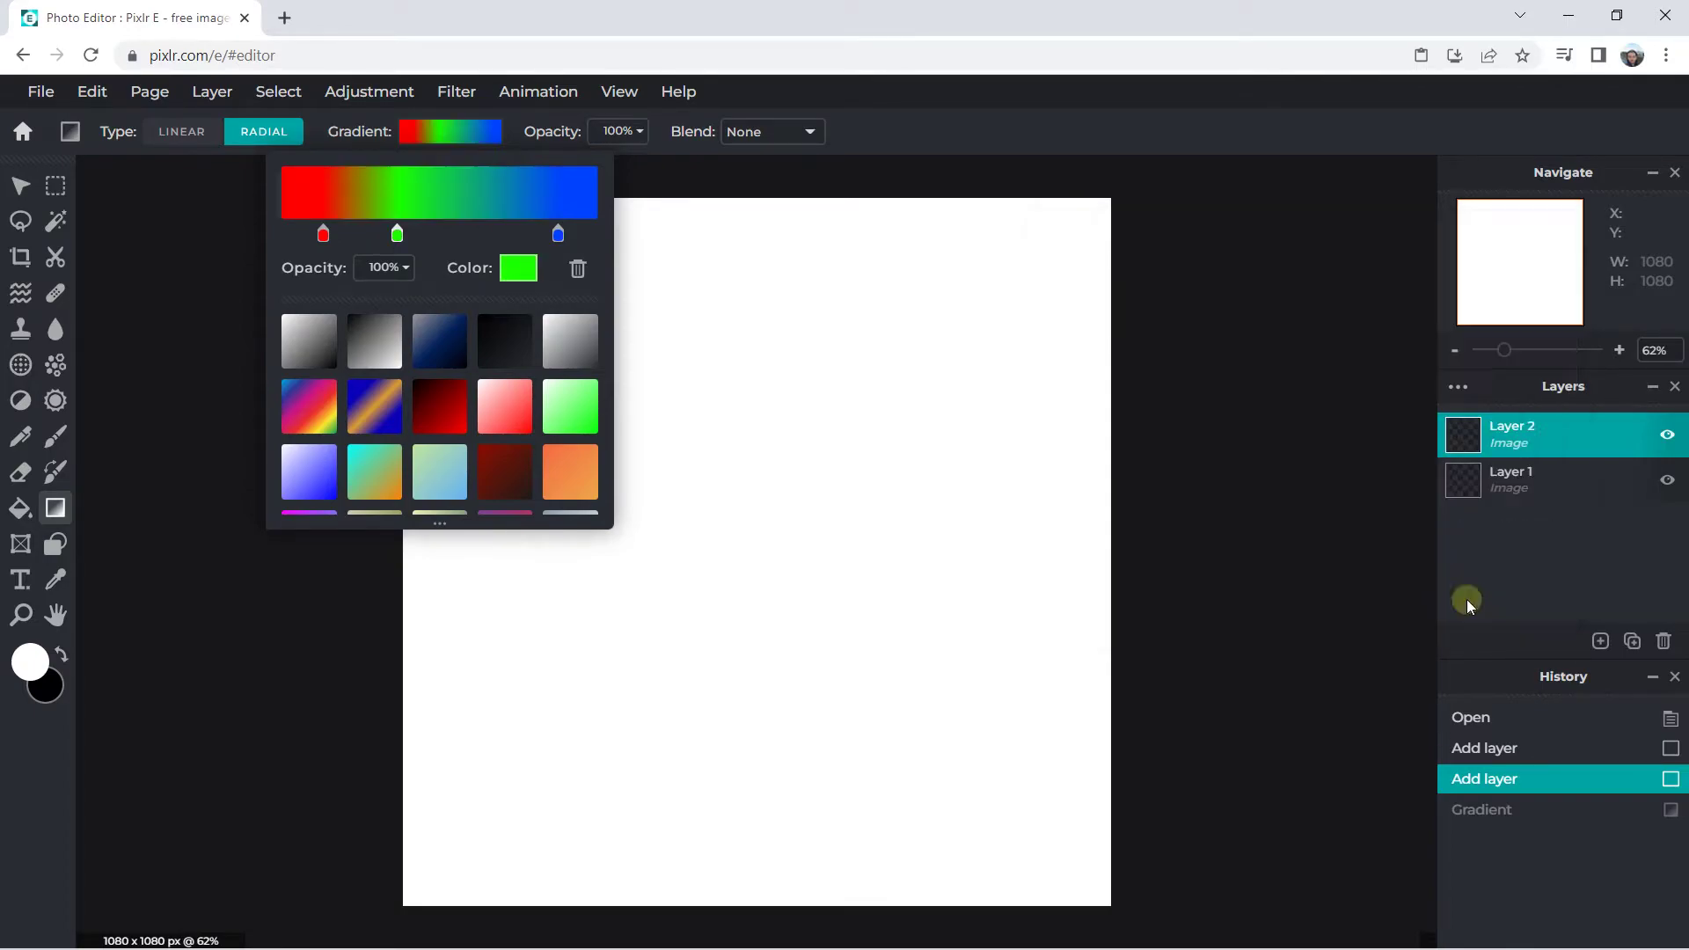
- Add a yellow stop between green and blue, and push red and blue stops to the ends
{"action": "left_click", "coordinate": [479, 232]}
{"action": "left_click", "coordinate": [521, 272]}
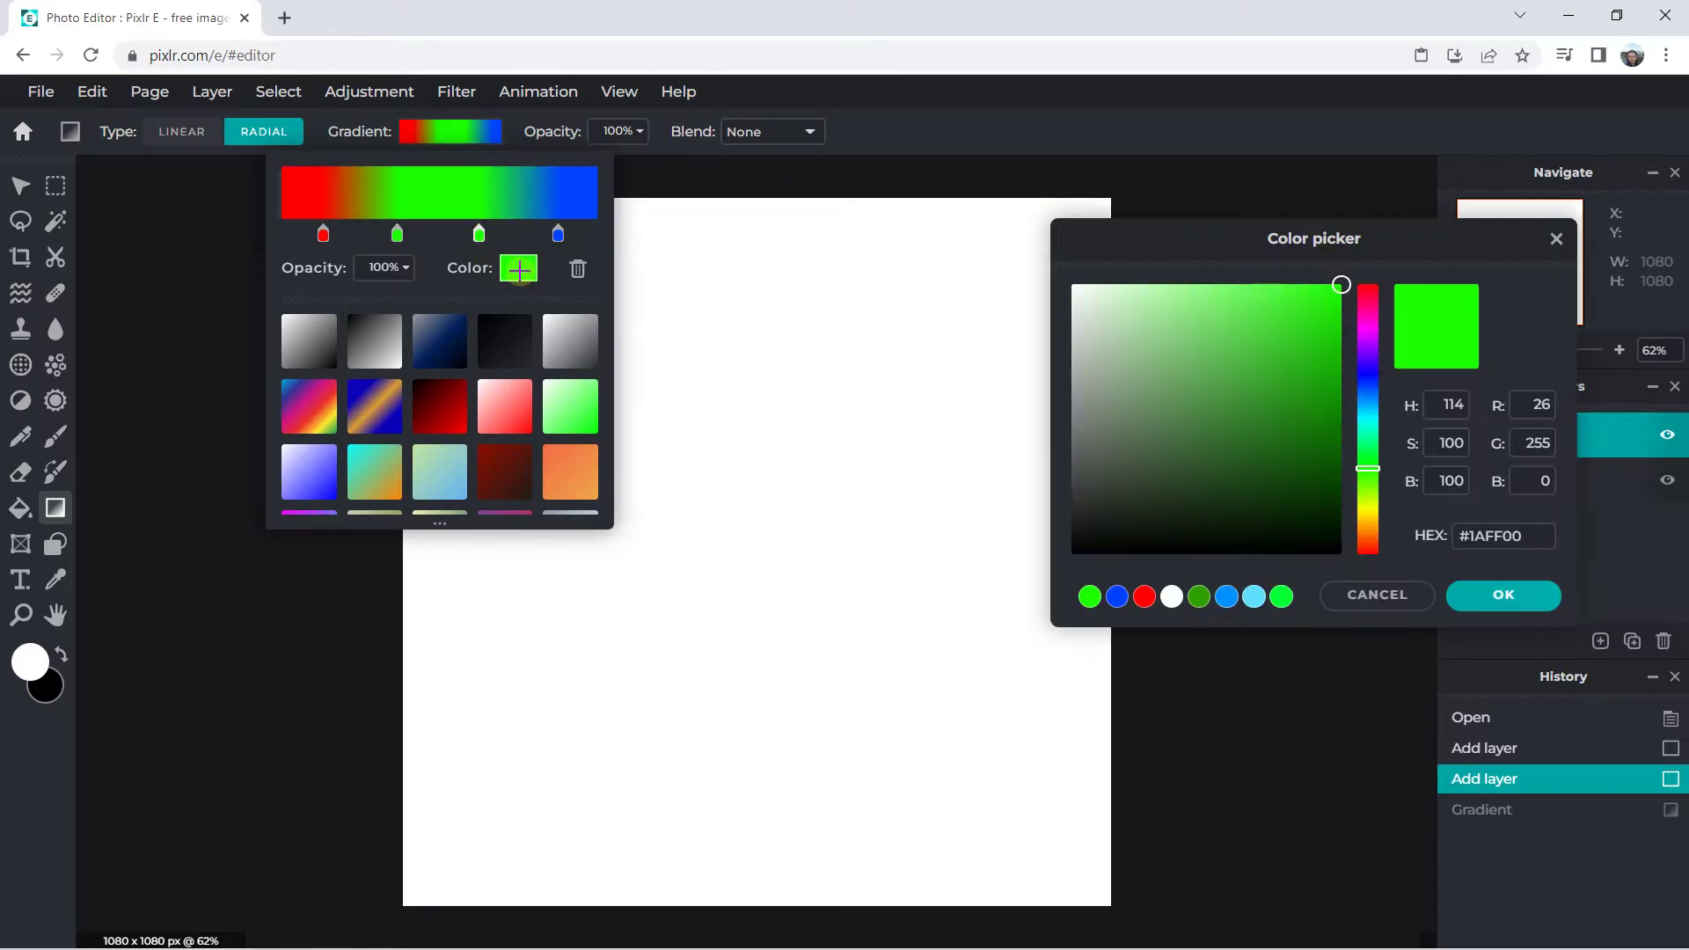
{"action": "left_click", "coordinate": [1369, 509]}
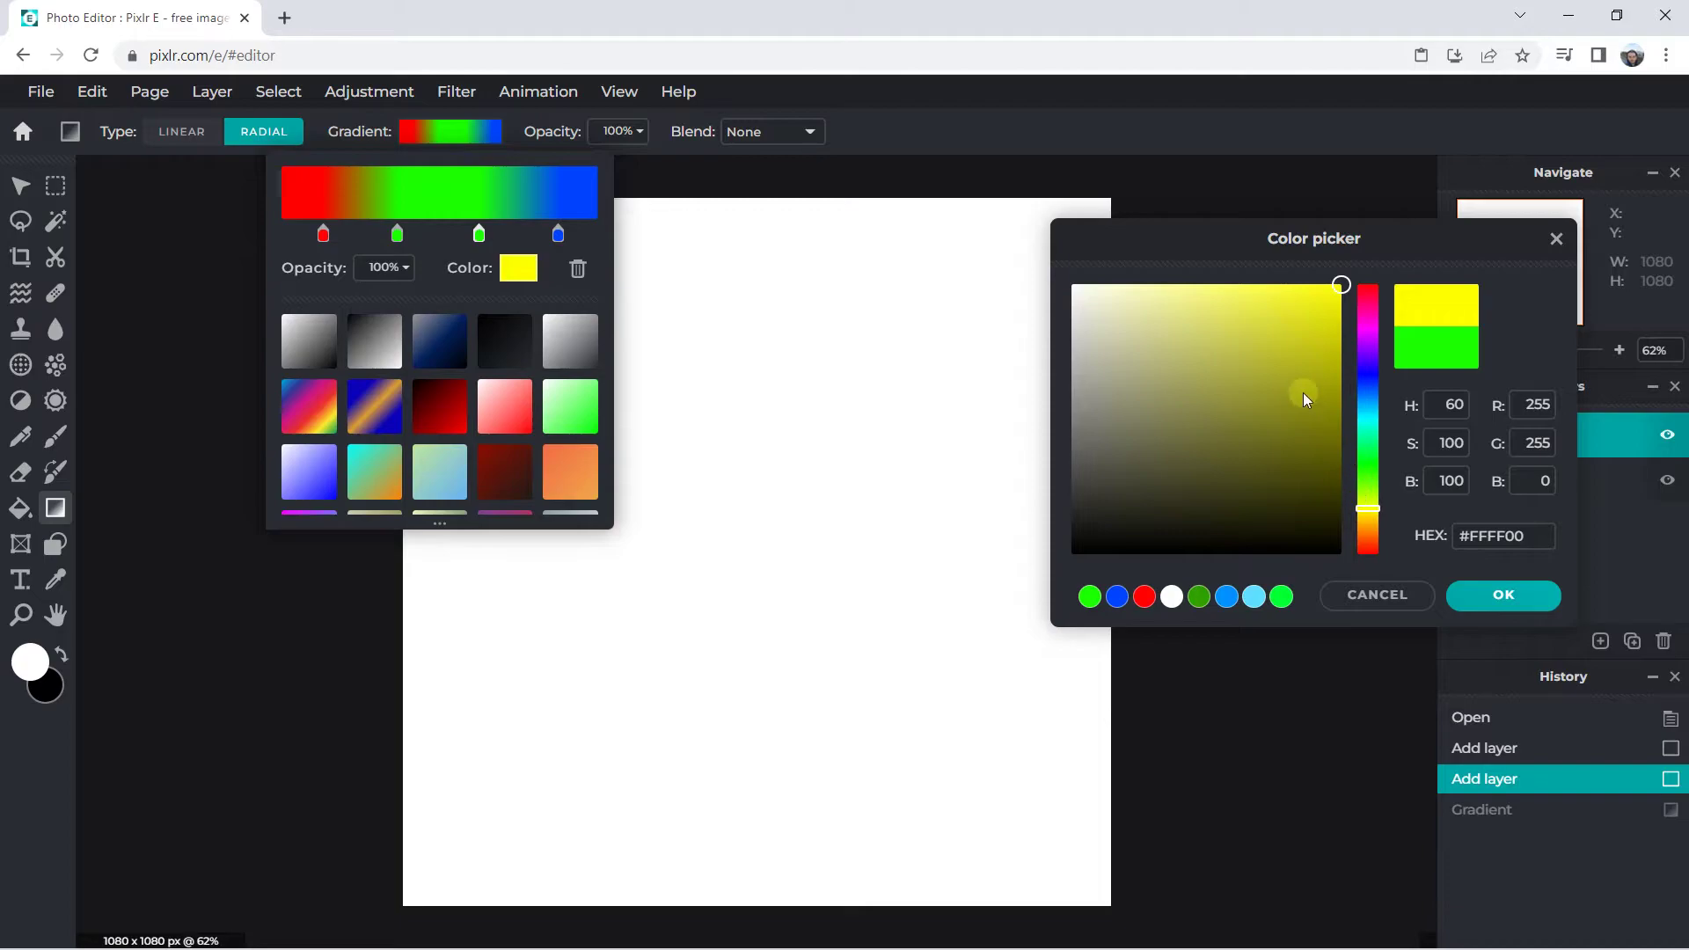
{"action": "left_click", "coordinate": [1485, 595]}
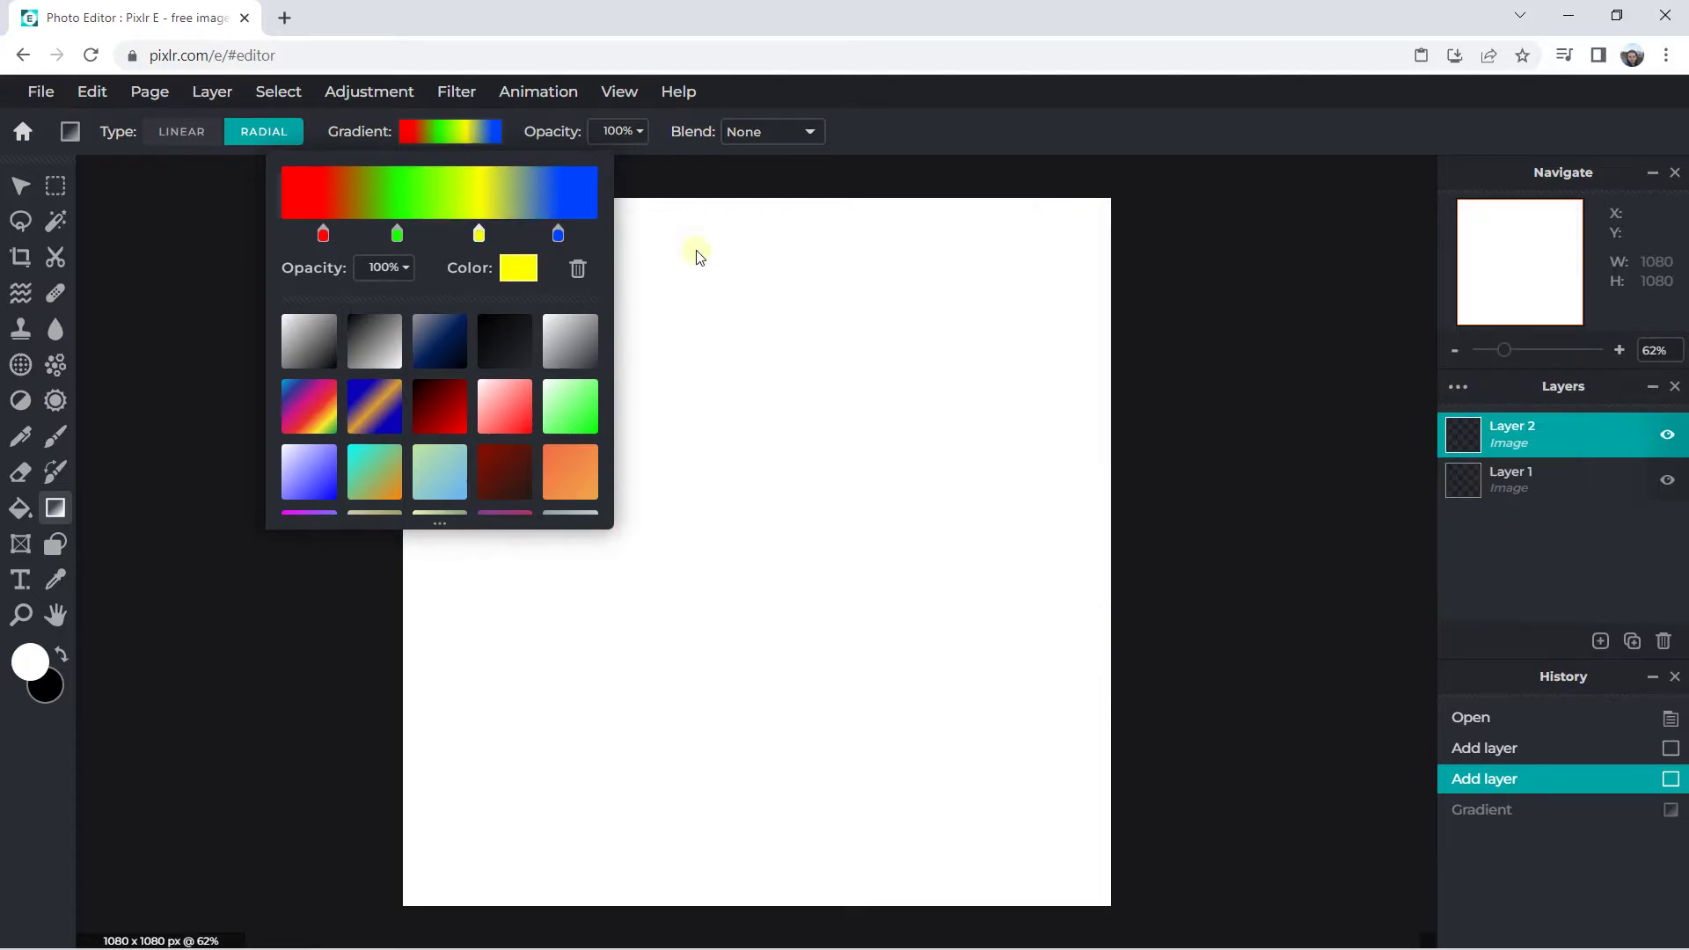
{"action": "mouse_move", "coordinate": [323, 234]}
{"action": "left_mouse_down"}
{"action": "mouse_move", "coordinate": [296, 234]}
{"action": "mouse_move", "coordinate": [386, 234]}
{"action": "left_mouse_up"}
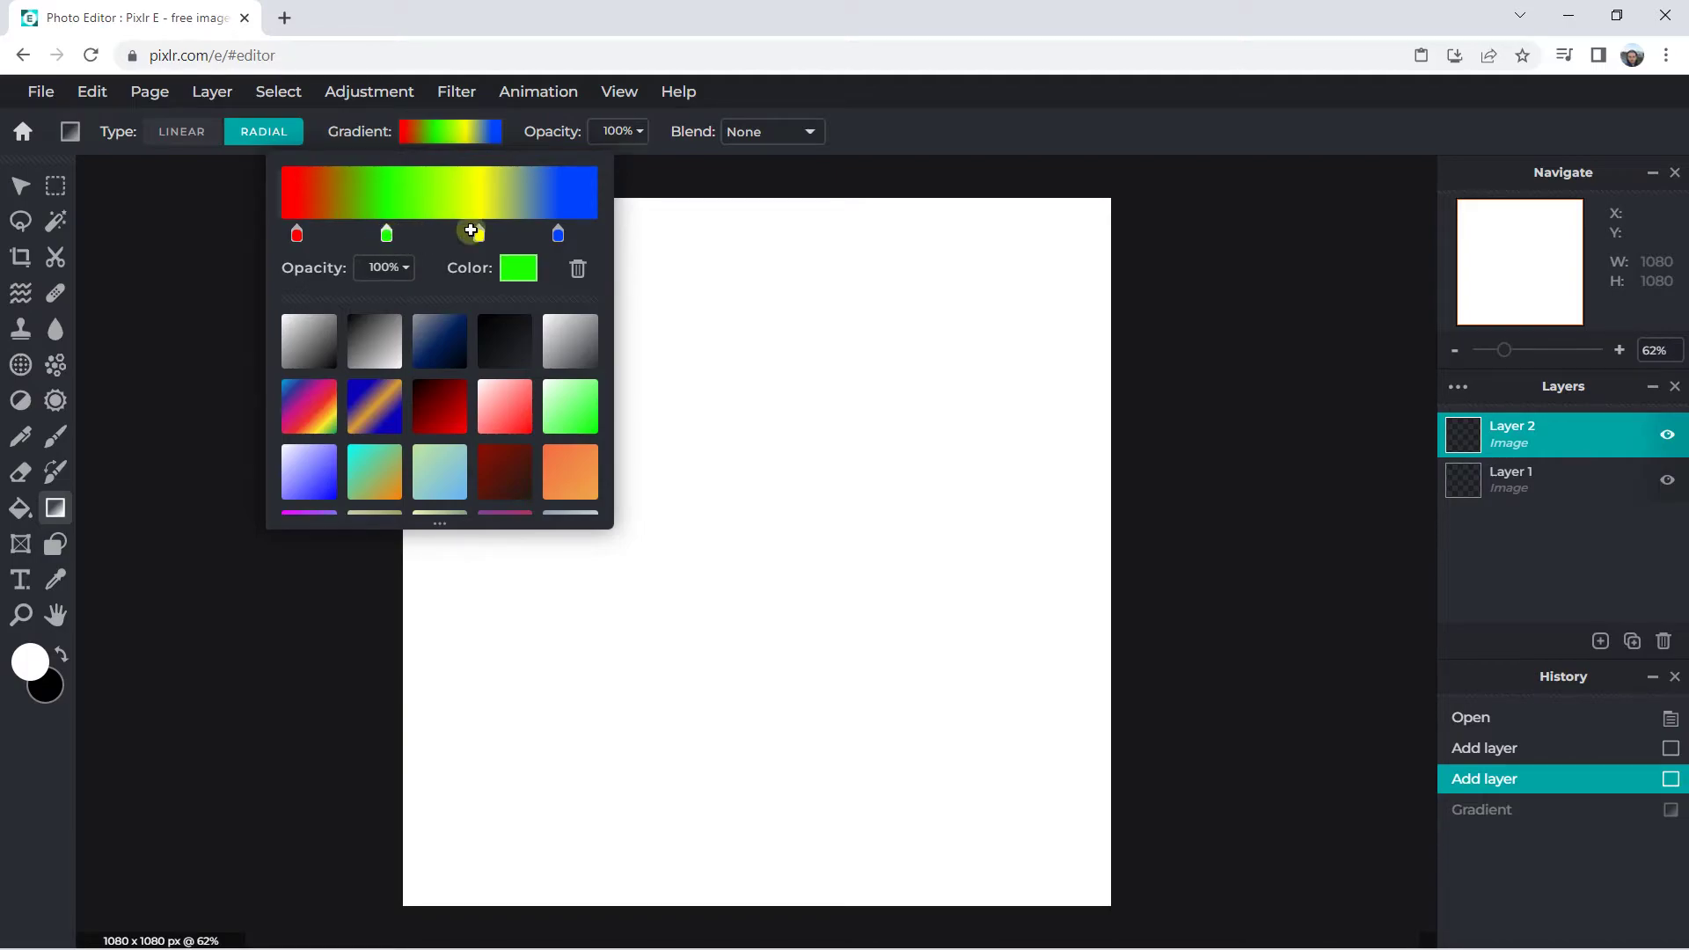
{"action": "left_click_drag", "start_coordinate": [558, 234], "coordinate": [597, 234]}
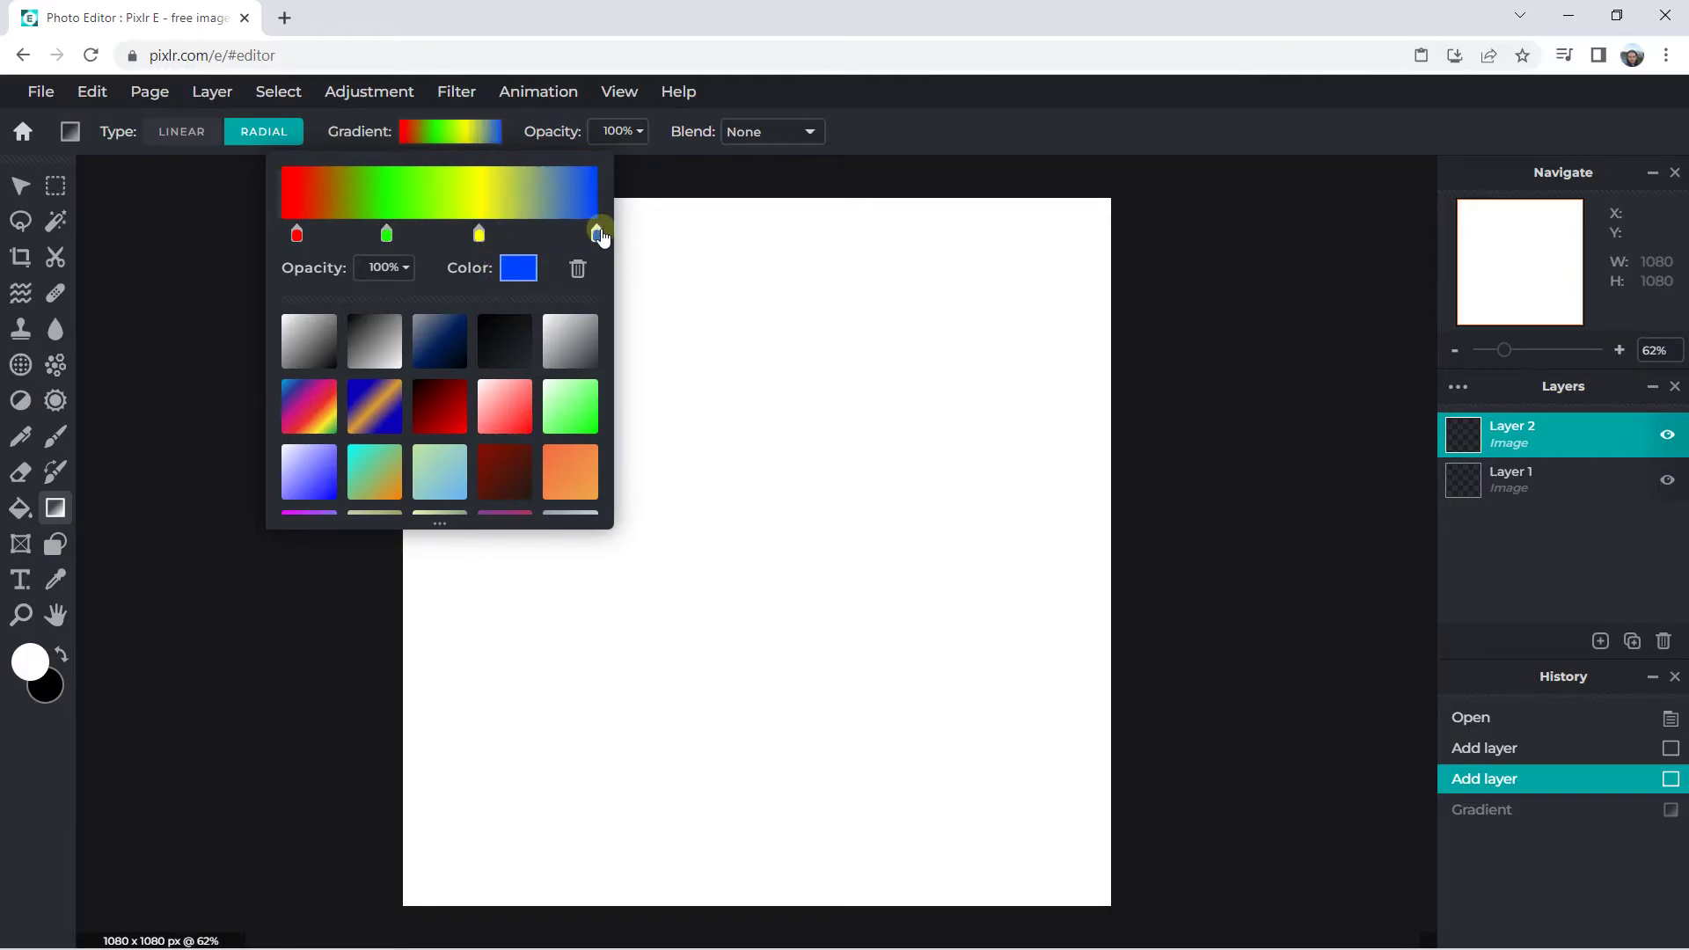
{"action": "left_click", "coordinate": [890, 144]}
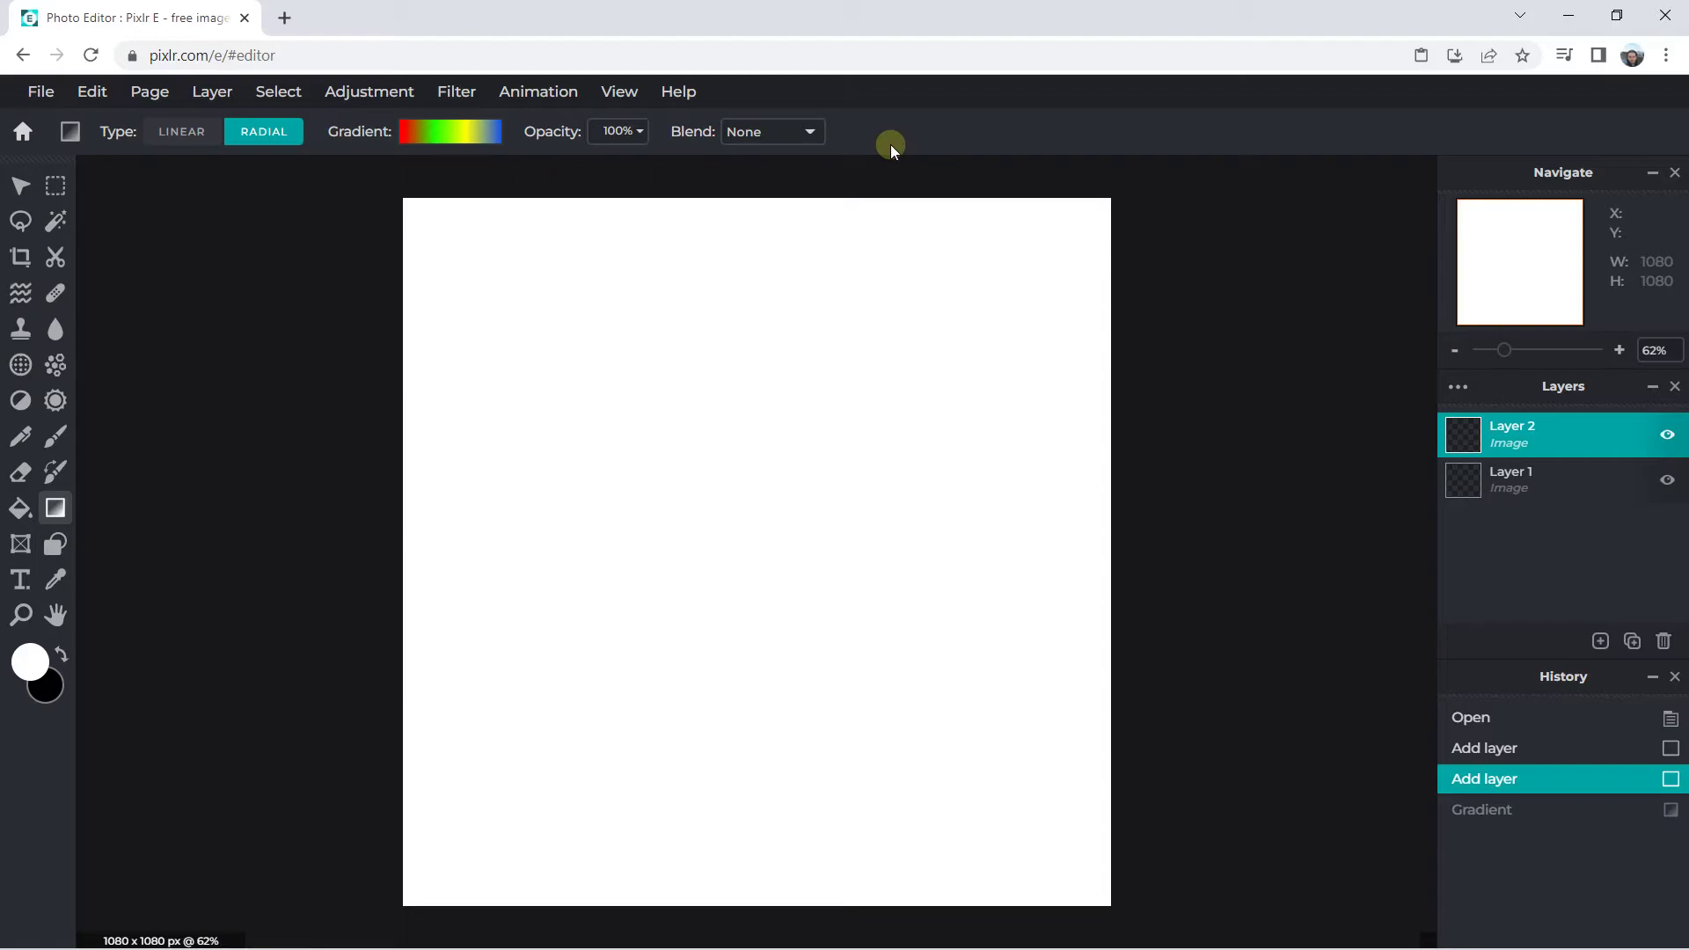
- Test the four-colour gradient as a radial then diagonal linear fill, undoing both, leaving Linear set
{"action": "left_click_drag", "start_coordinate": [503, 282], "coordinate": [939, 718]}
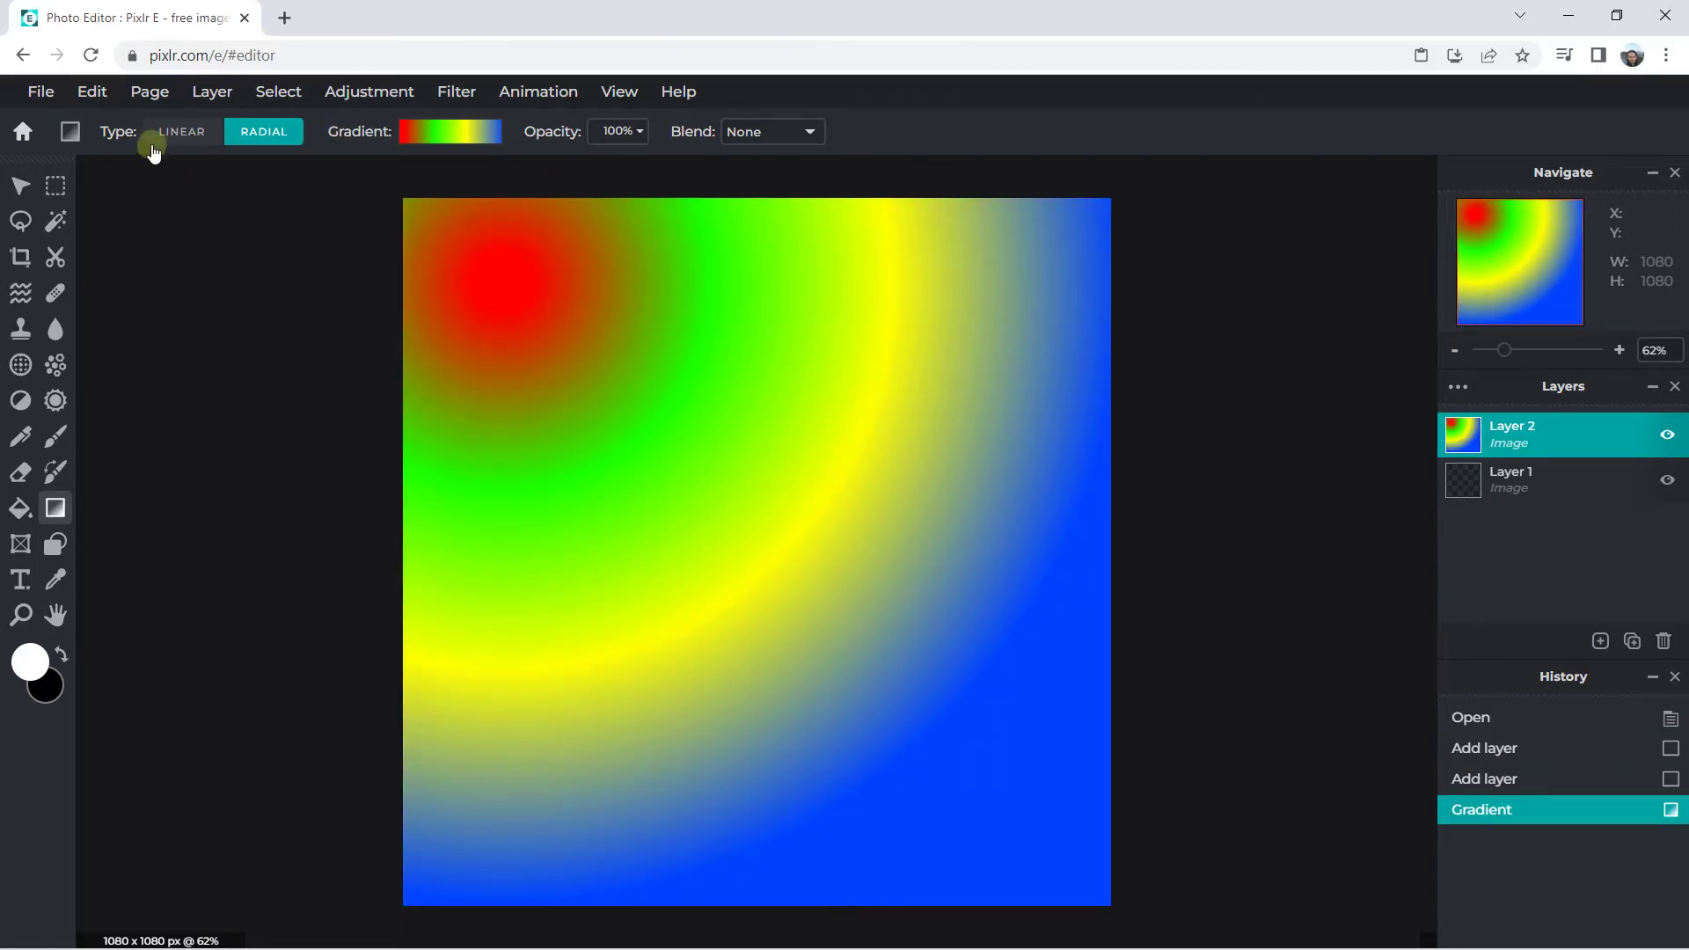
{"action": "left_click", "coordinate": [86, 104]}
{"action": "left_click", "coordinate": [182, 132]}
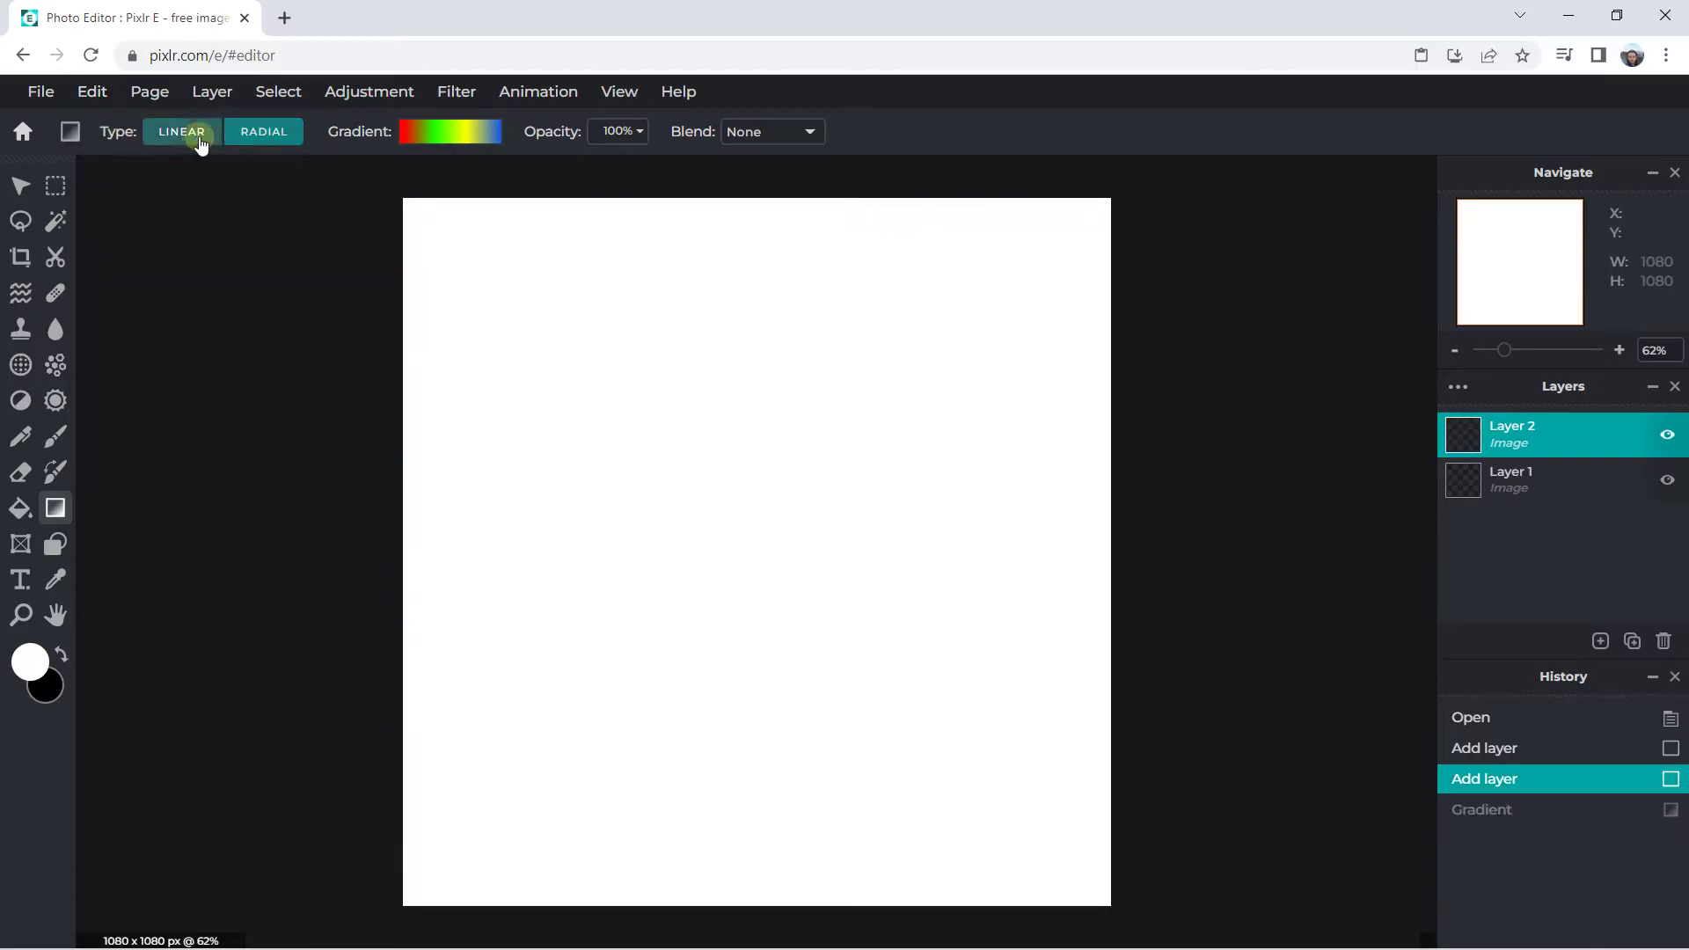
{"action": "left_click_drag", "start_coordinate": [564, 340], "coordinate": [939, 774]}
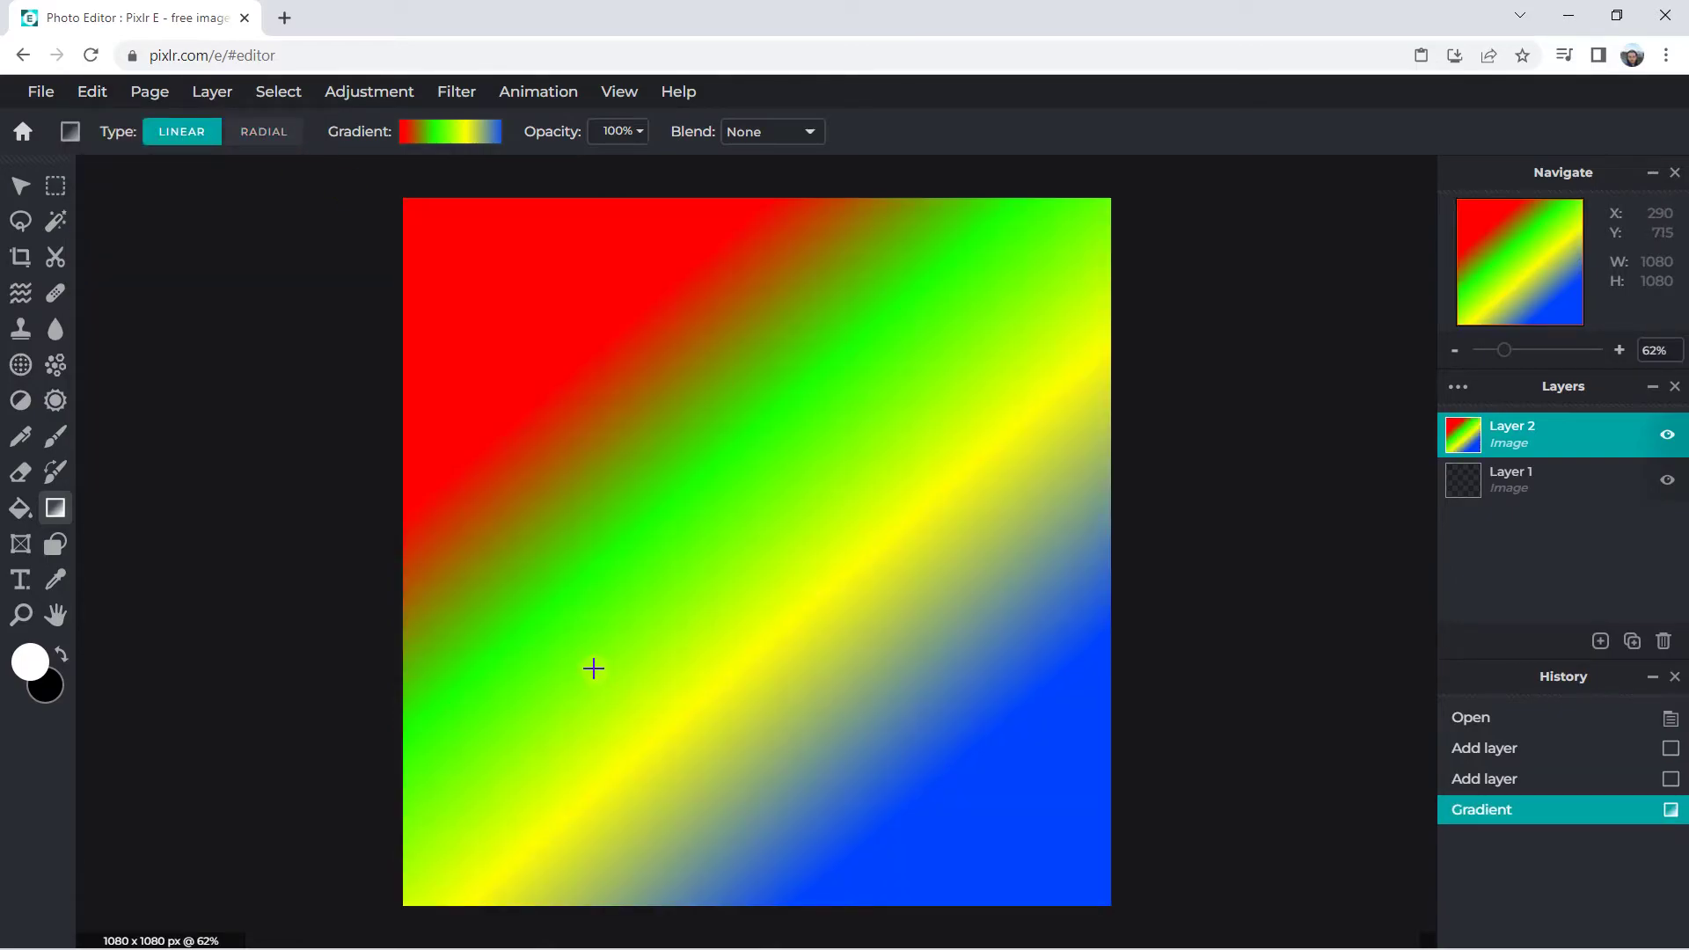
{"action": "left_click", "coordinate": [95, 97]}
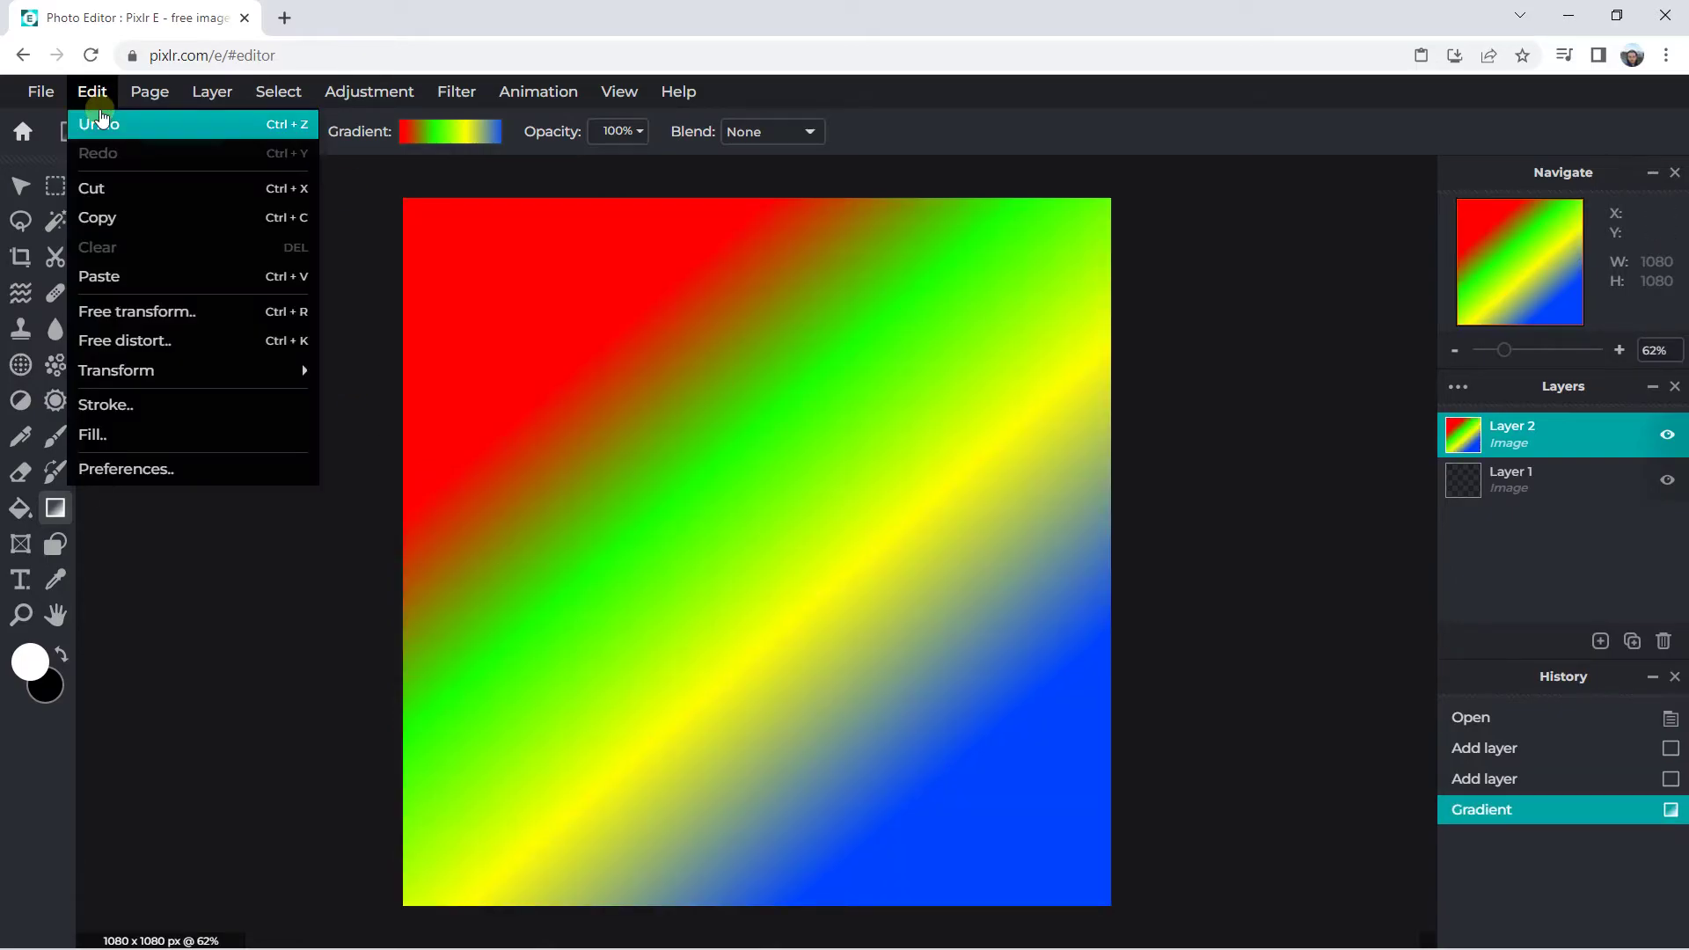
{"action": "left_click", "coordinate": [99, 123]}
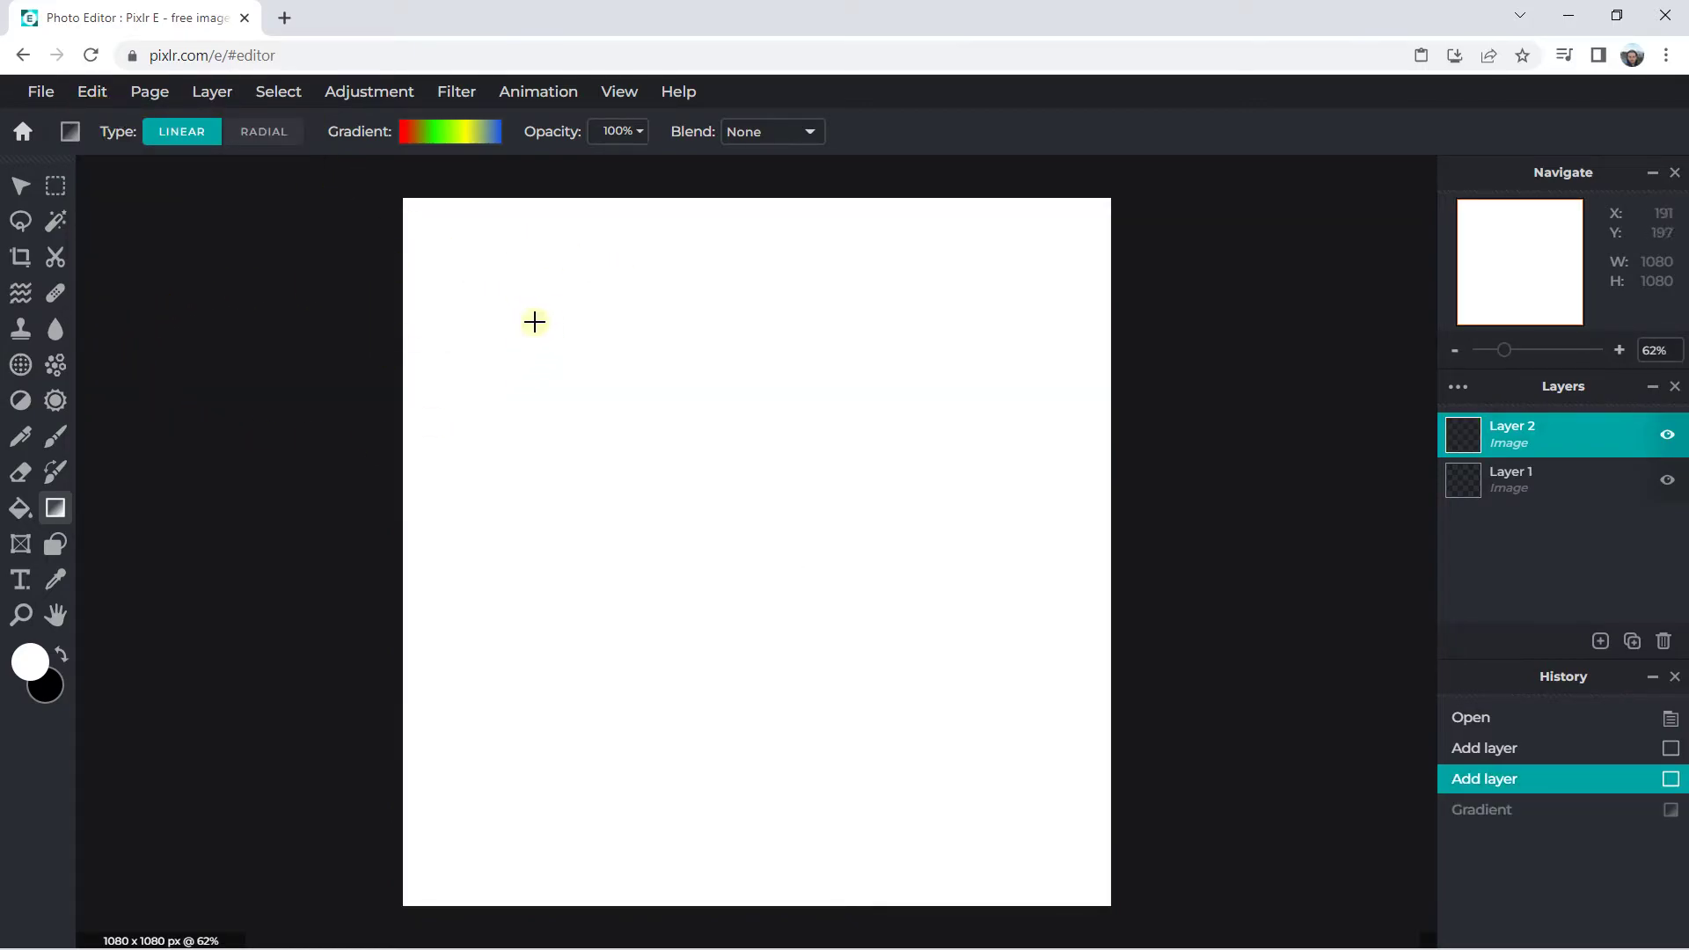
- With the Shape tool's Rectangle type, drag a white rectangle across the upper canvas
{"action": "left_click", "coordinate": [55, 550]}
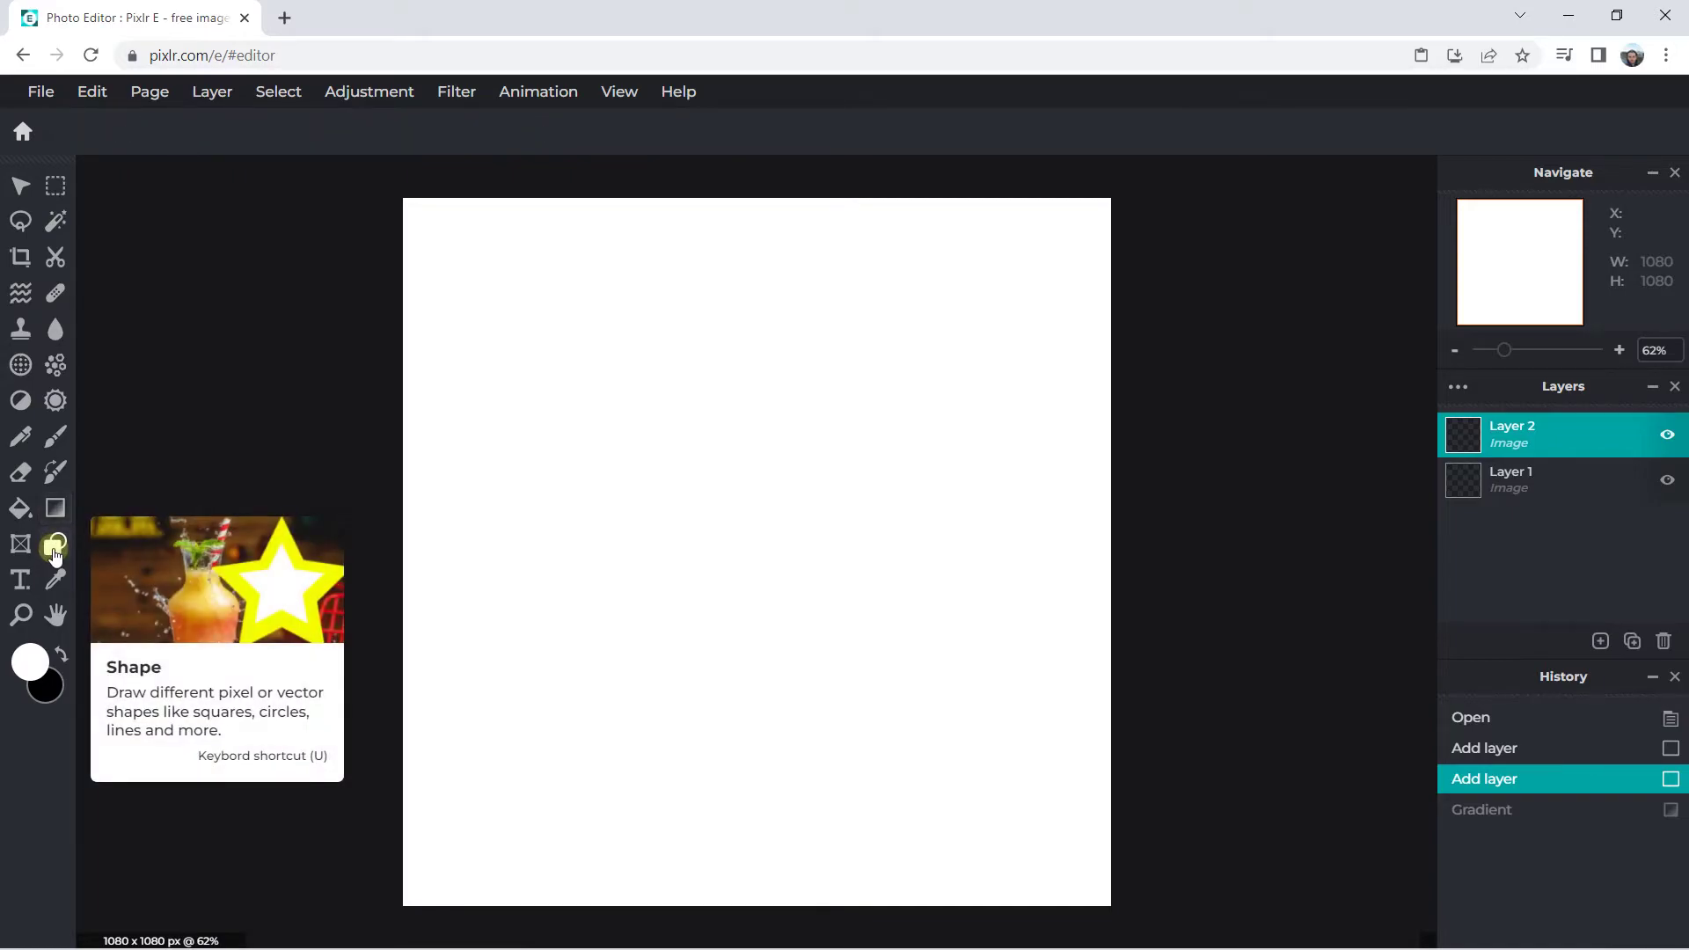
{"action": "left_click", "coordinate": [171, 132]}
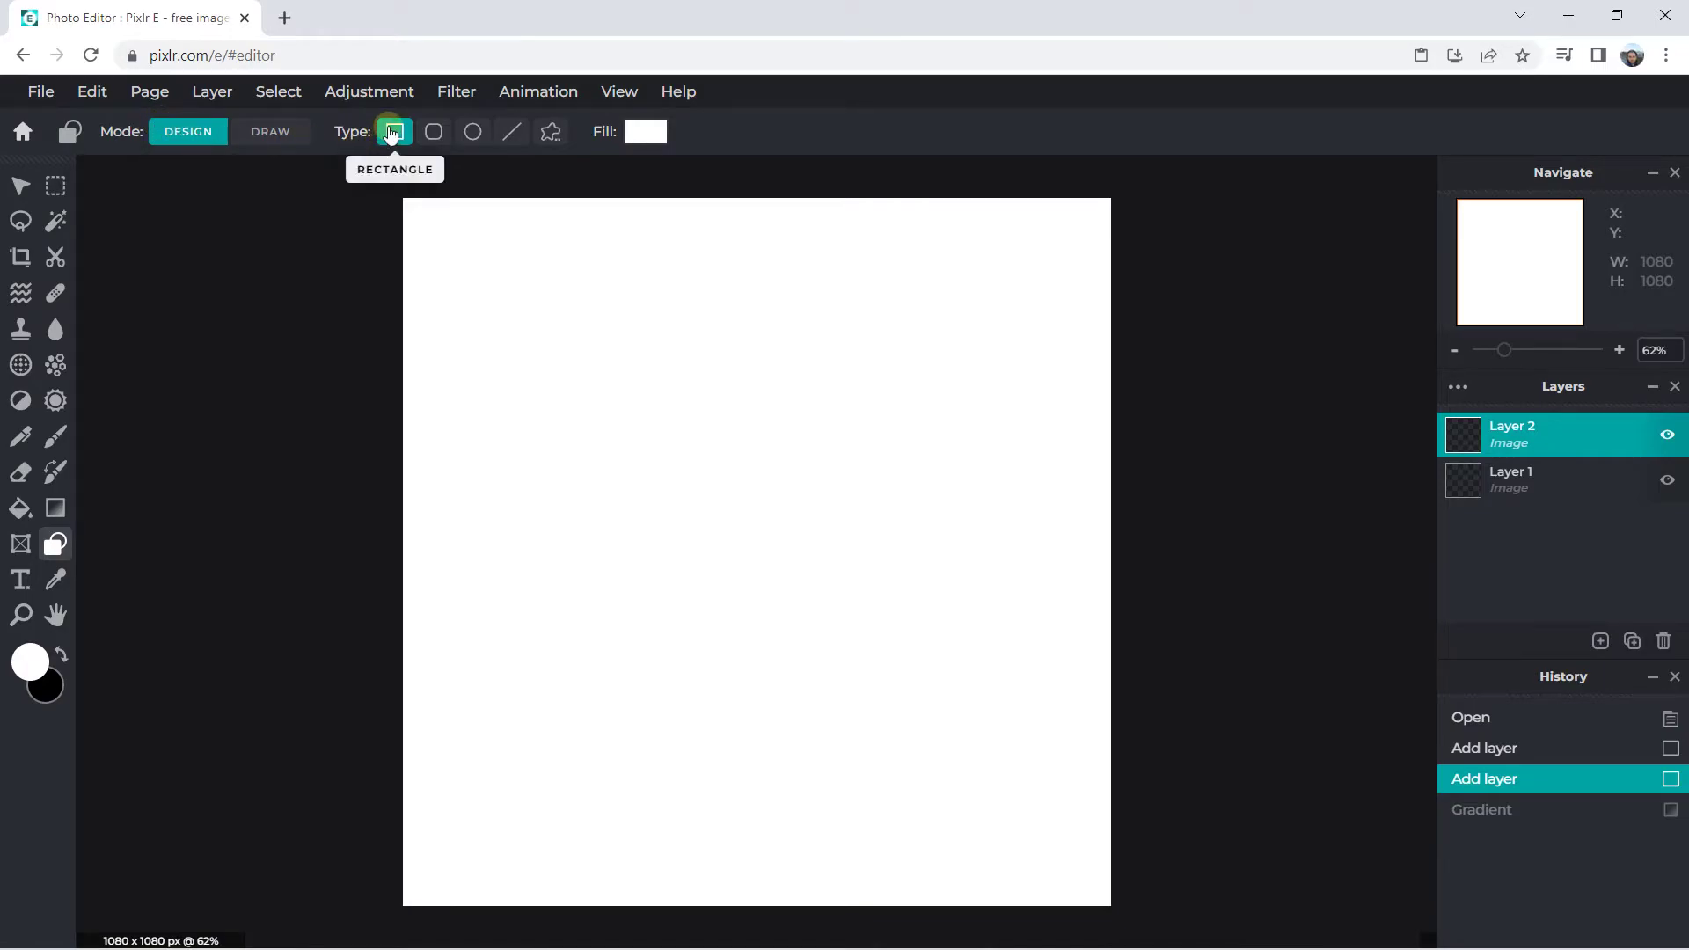
{"action": "left_click", "coordinate": [637, 143]}
{"action": "left_click", "coordinate": [635, 138]}
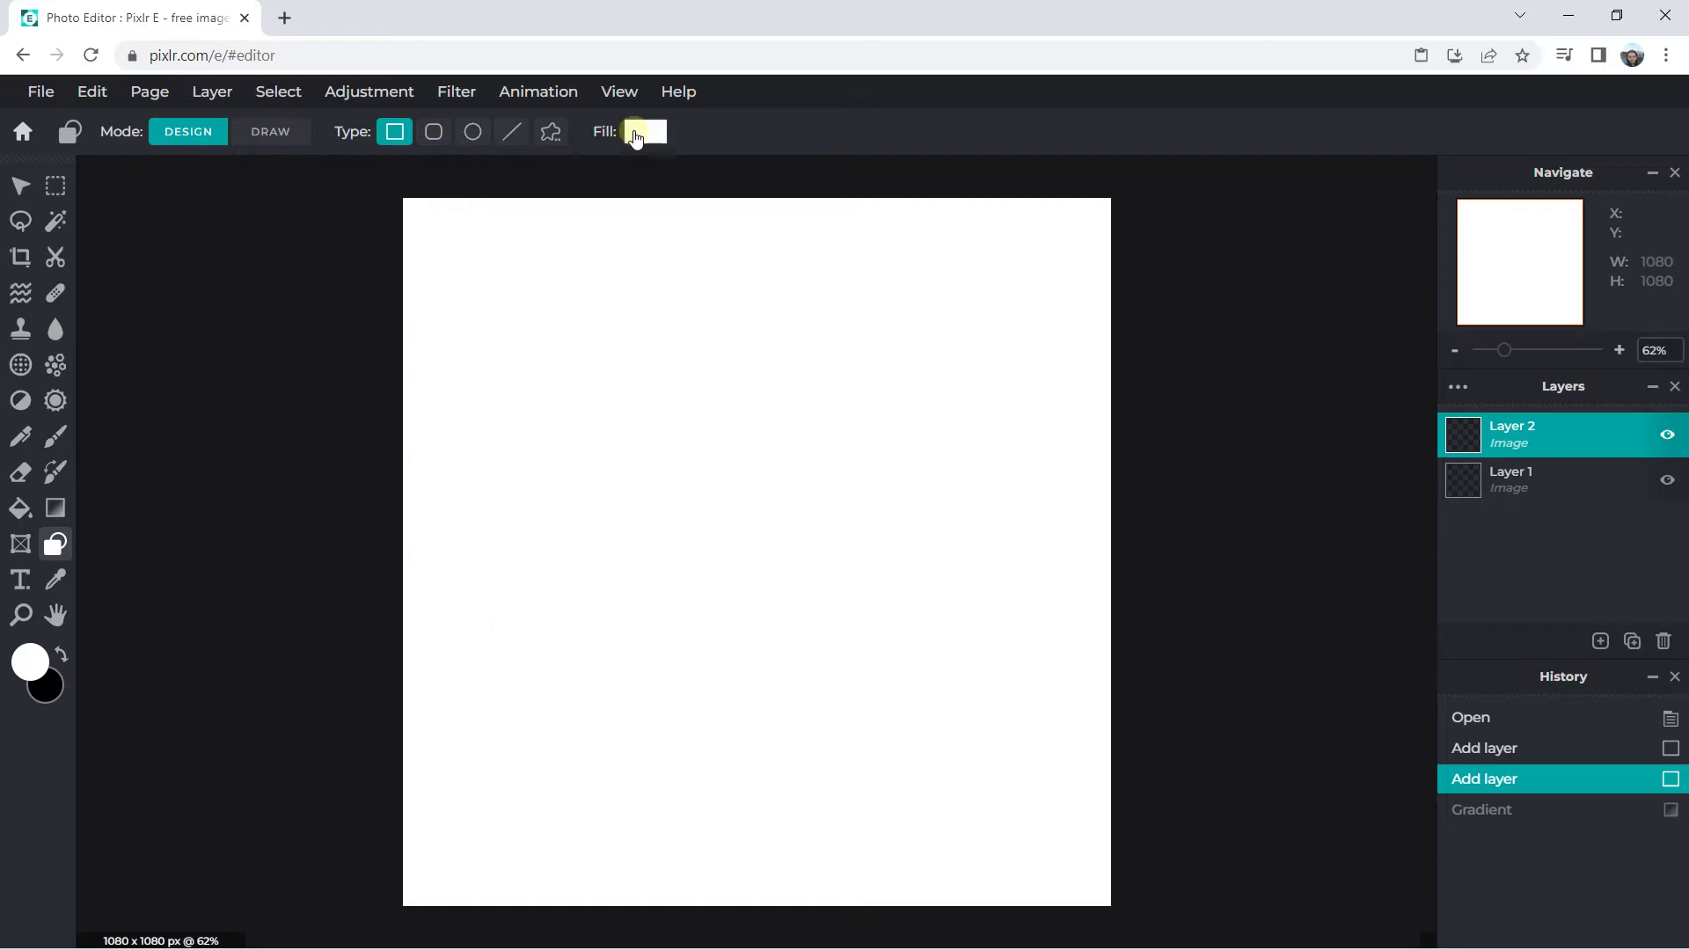
{"action": "left_click_drag", "start_coordinate": [519, 267], "coordinate": [964, 507]}
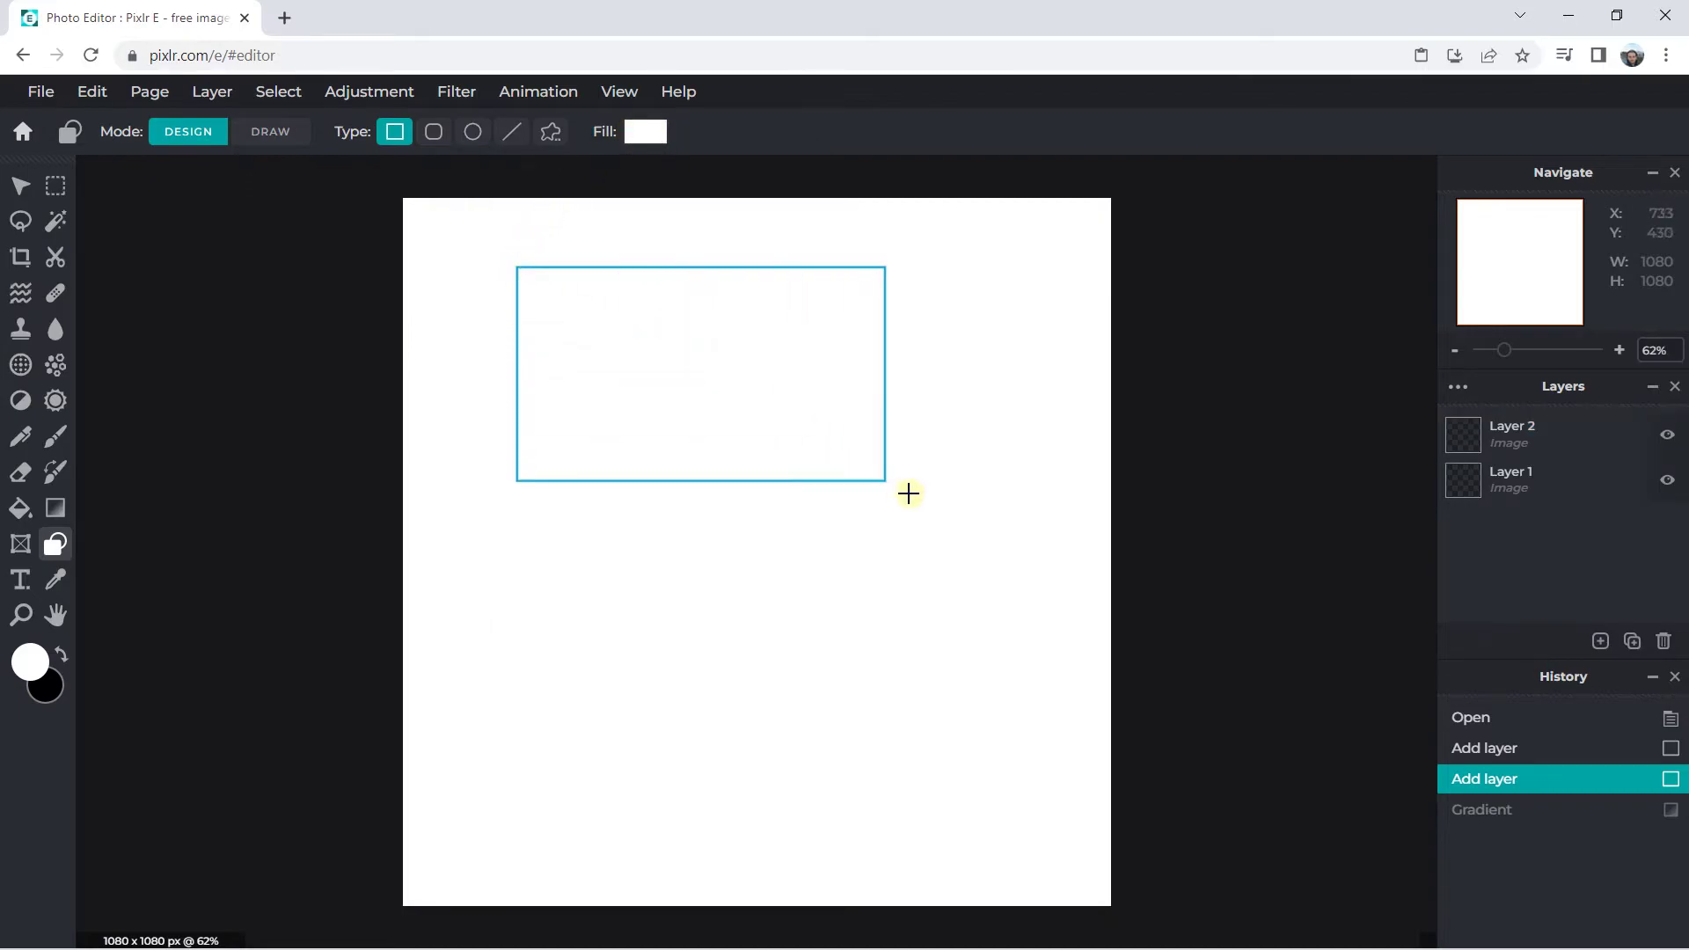
{"action": "scroll", "coordinate": [649, 351], "scroll_direction": "up", "scroll_amount": 1}
{"action": "scroll", "coordinate": [648, 351], "scroll_direction": "up", "scroll_amount": 1}
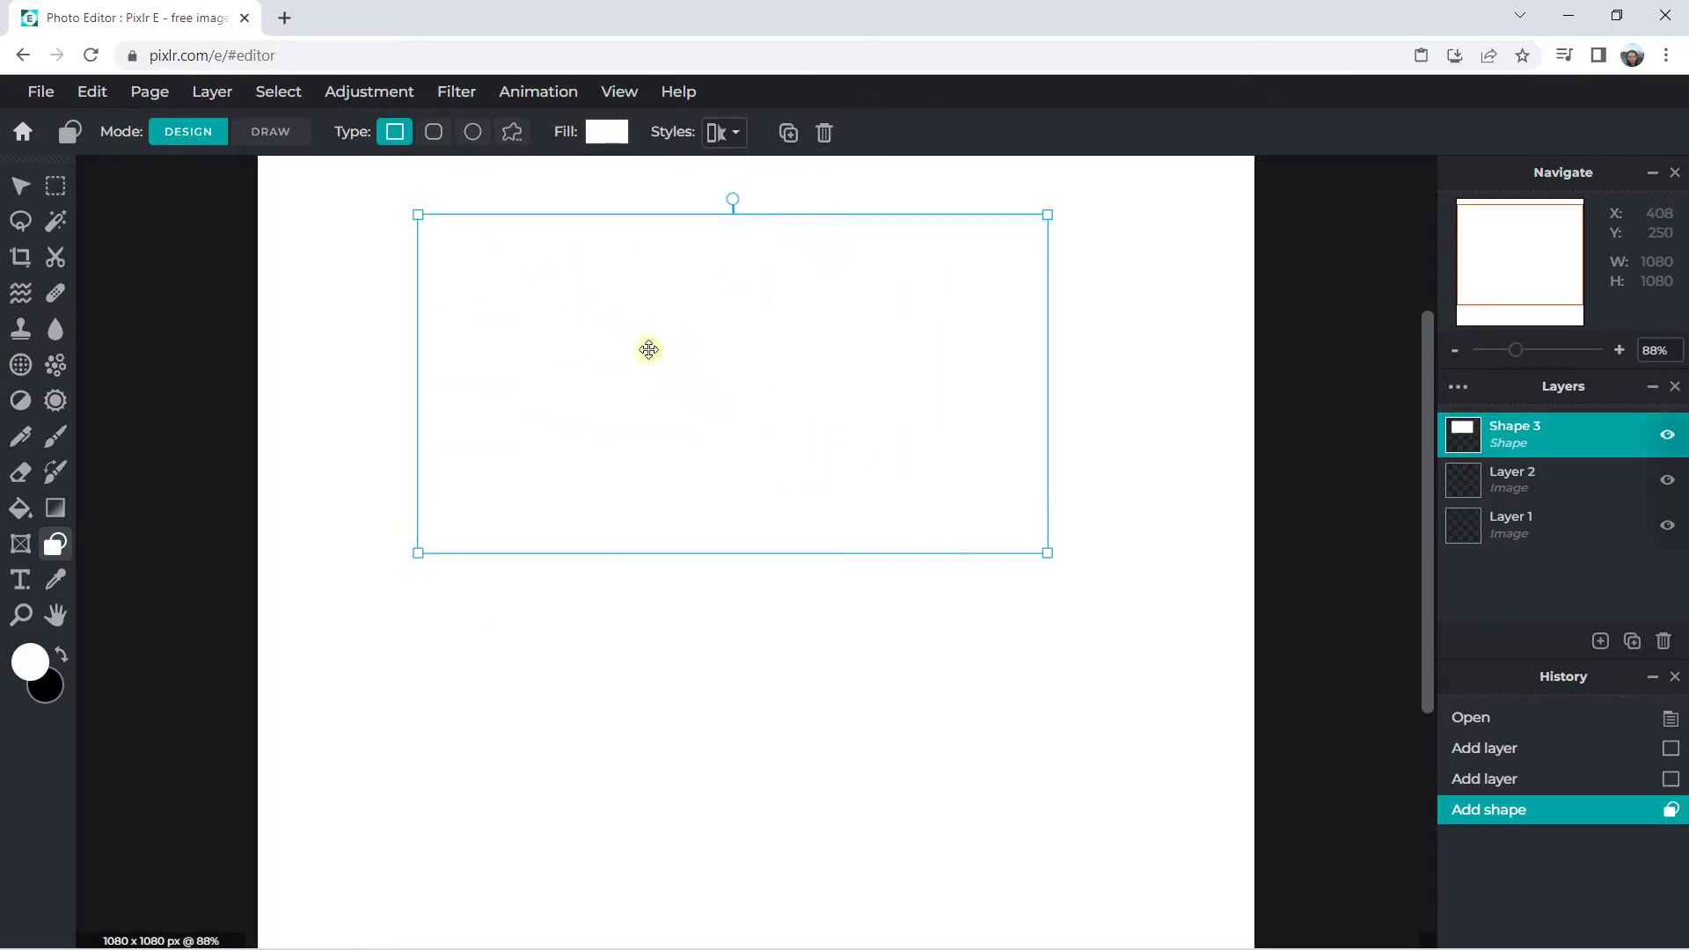
{"action": "scroll", "coordinate": [695, 339], "scroll_direction": "down", "scroll_amount": 2}
{"action": "scroll", "coordinate": [968, 286], "scroll_direction": "up", "scroll_amount": 1}
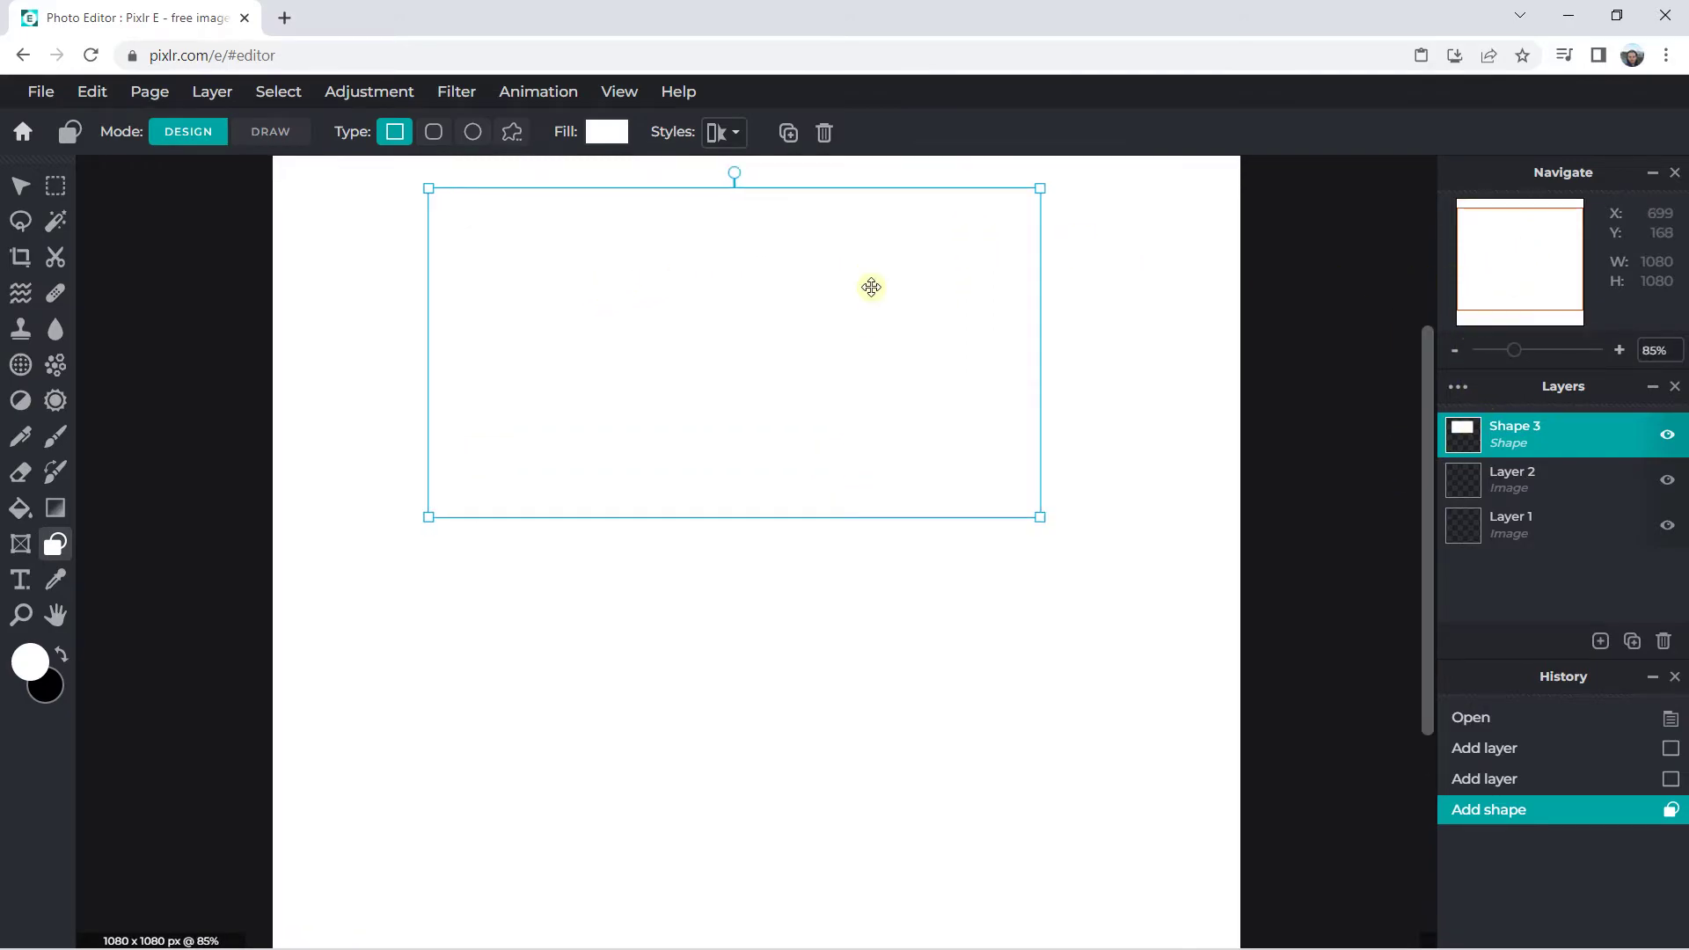
{"action": "left_click_drag", "start_coordinate": [1506, 257], "coordinate": [1508, 208]}
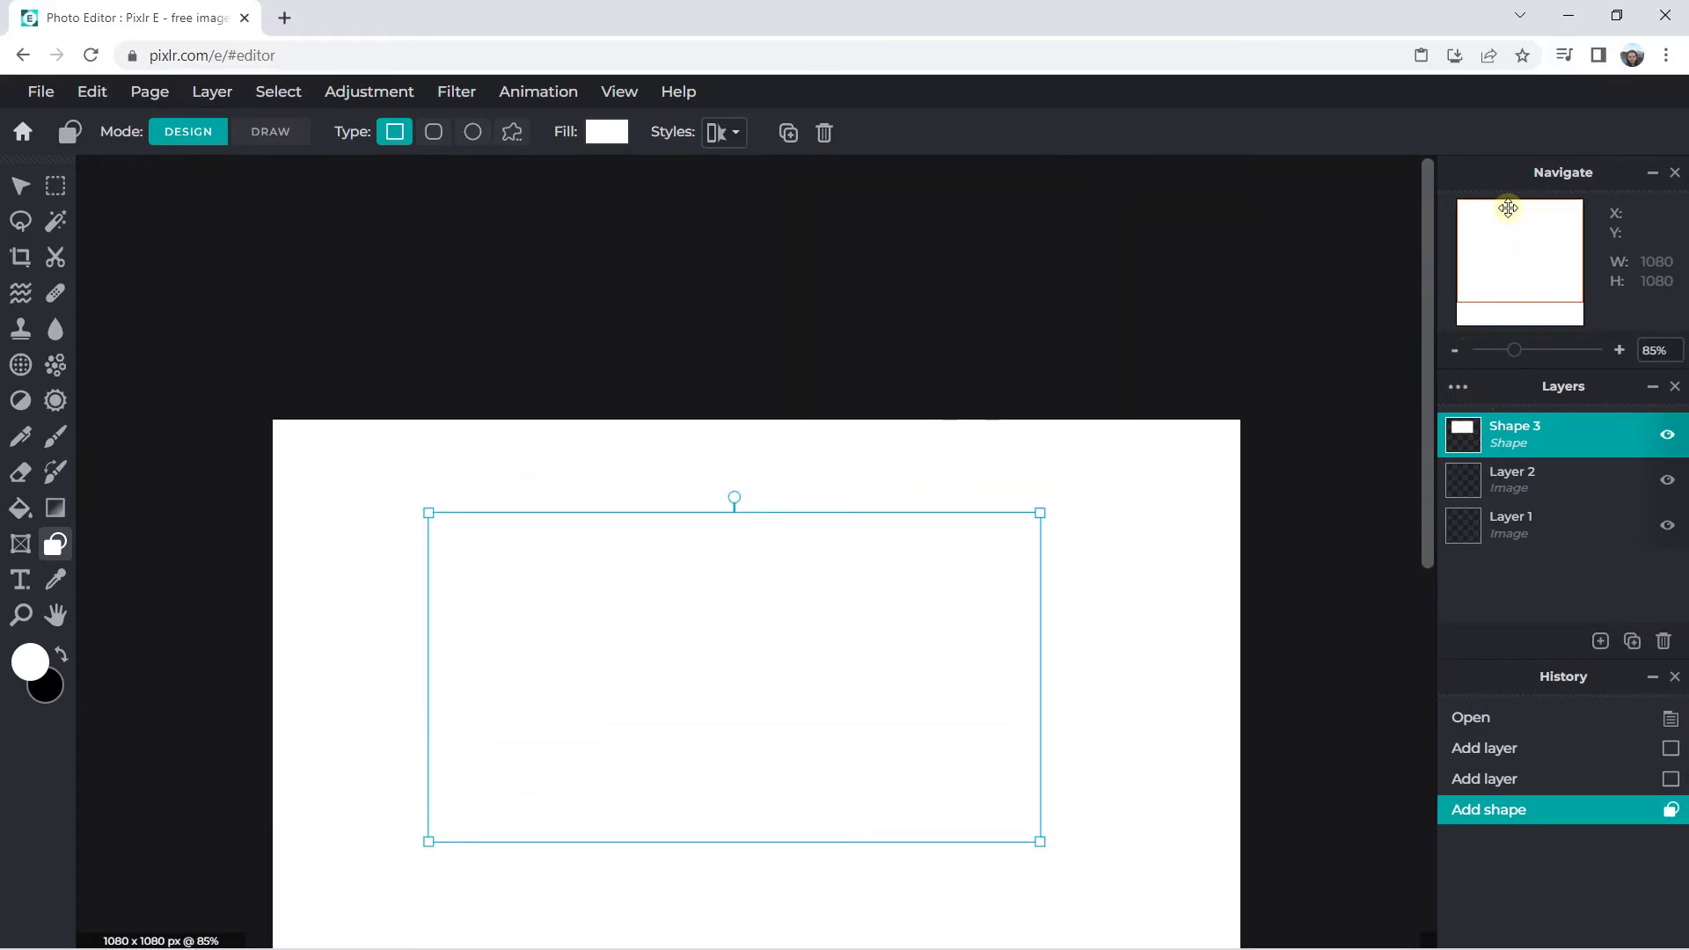
{"action": "left_click", "coordinate": [603, 137]}
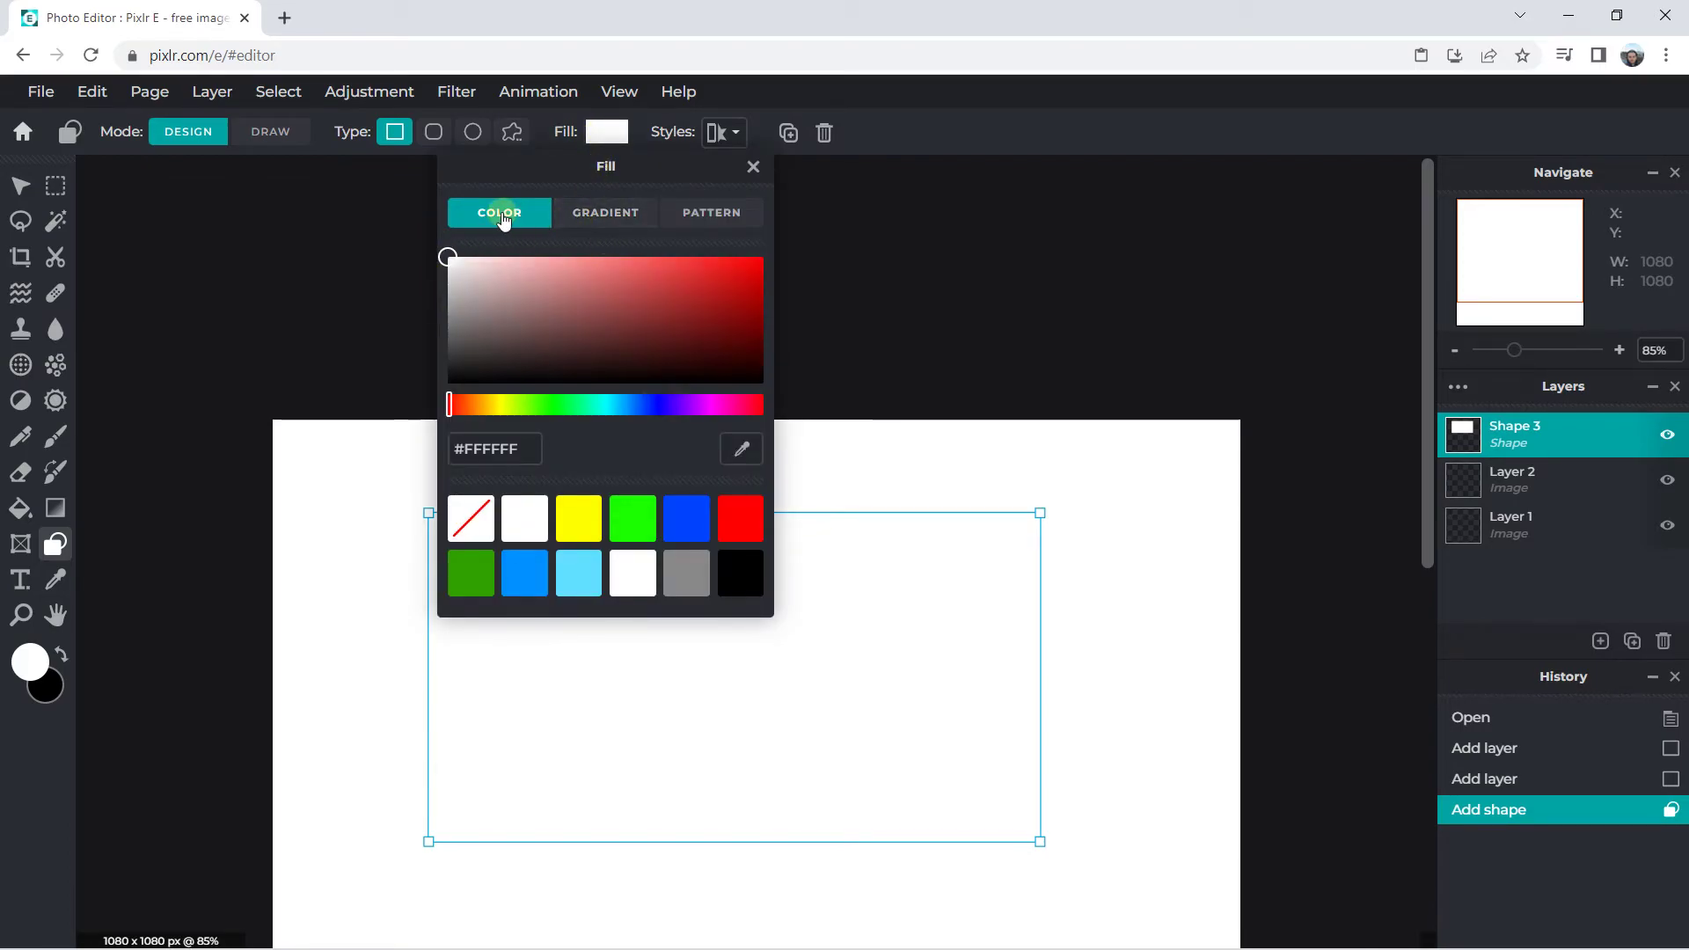
- Give the rectangle a gradient fill with its left stop set to full-strength yellow
{"action": "left_click", "coordinate": [585, 217]}
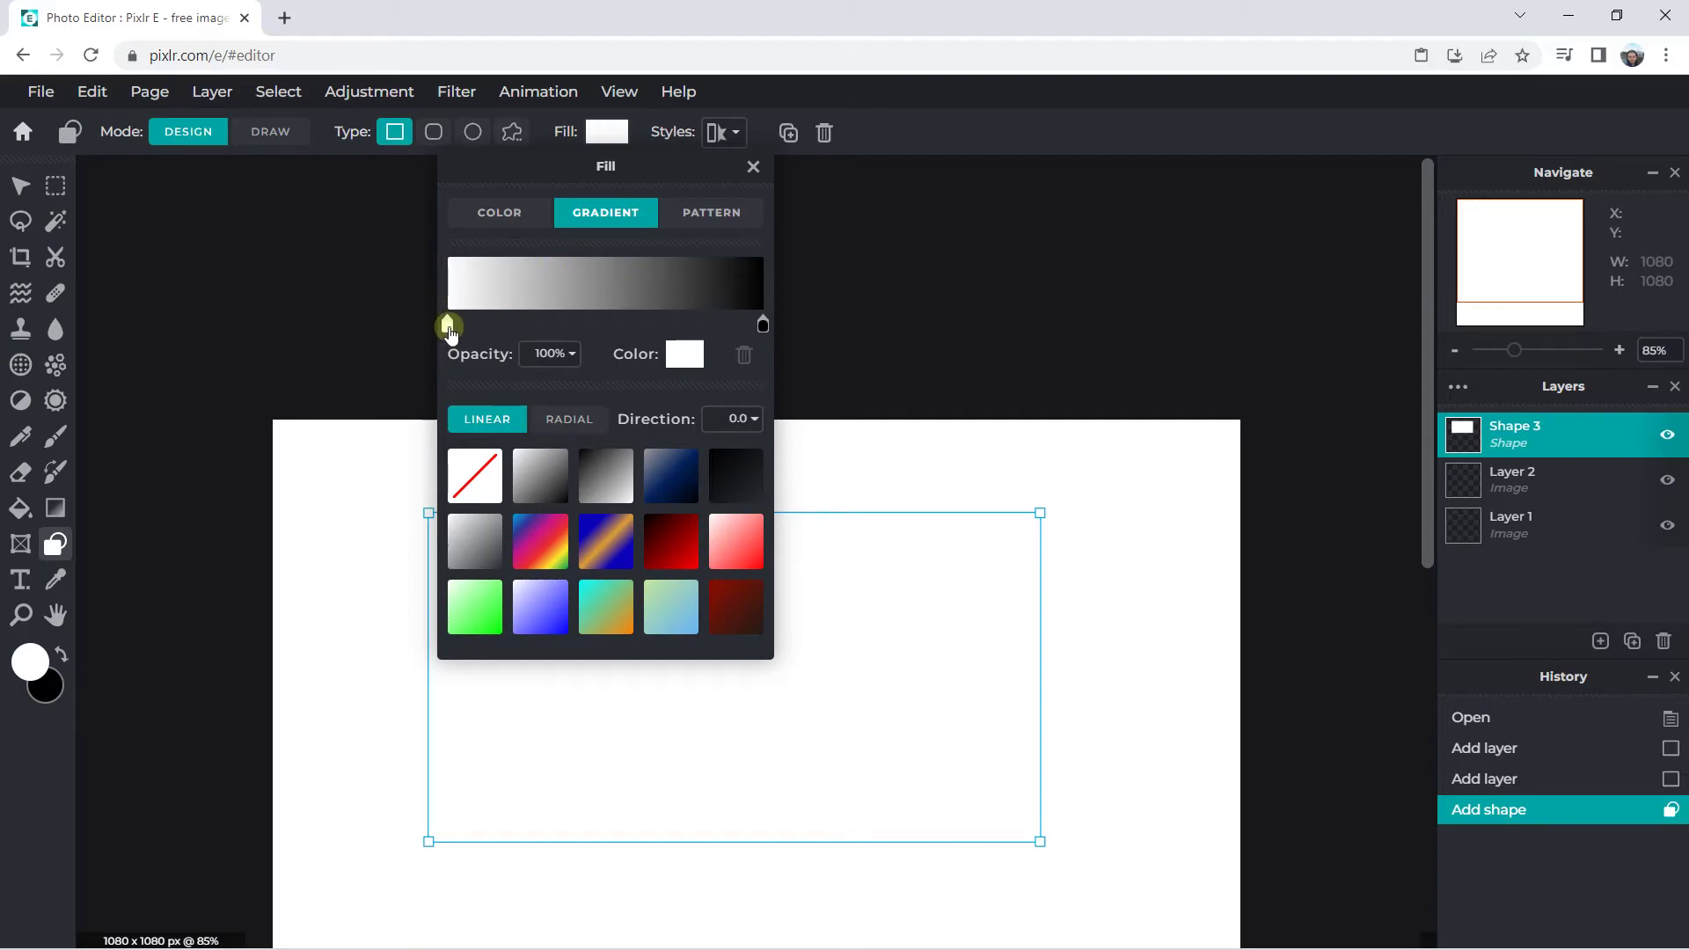
{"action": "left_click", "coordinate": [449, 327]}
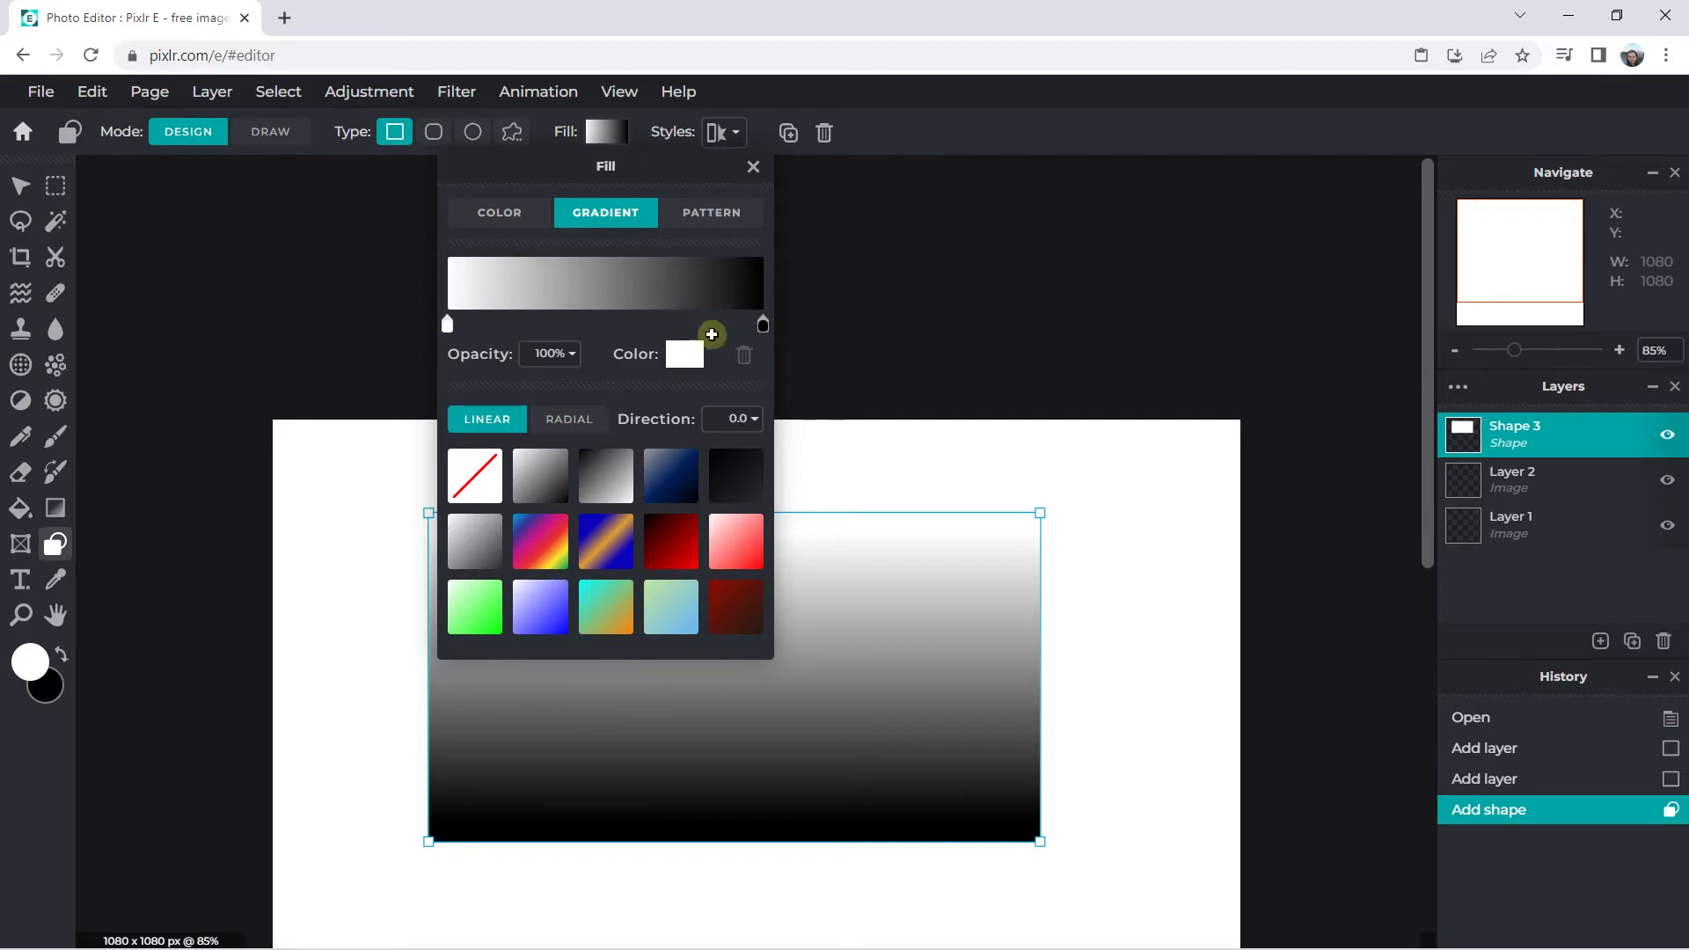
{"action": "left_click", "coordinate": [686, 354]}
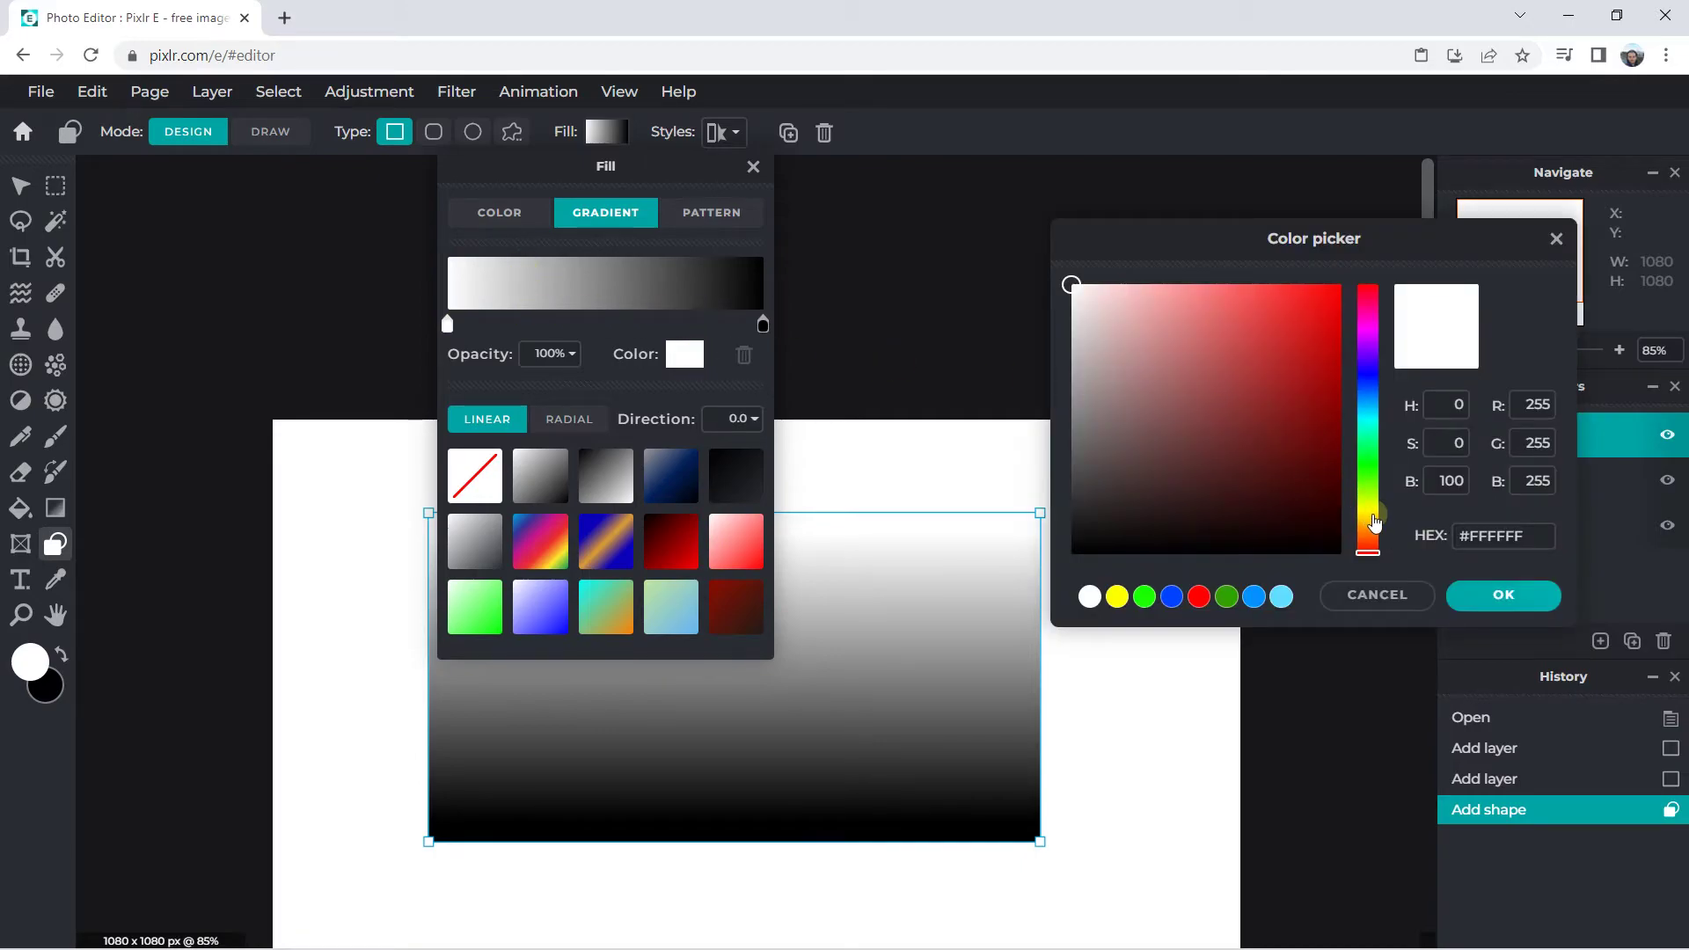
{"action": "left_click", "coordinate": [1368, 513]}
{"action": "left_click_drag", "start_coordinate": [1270, 399], "coordinate": [1380, 247]}
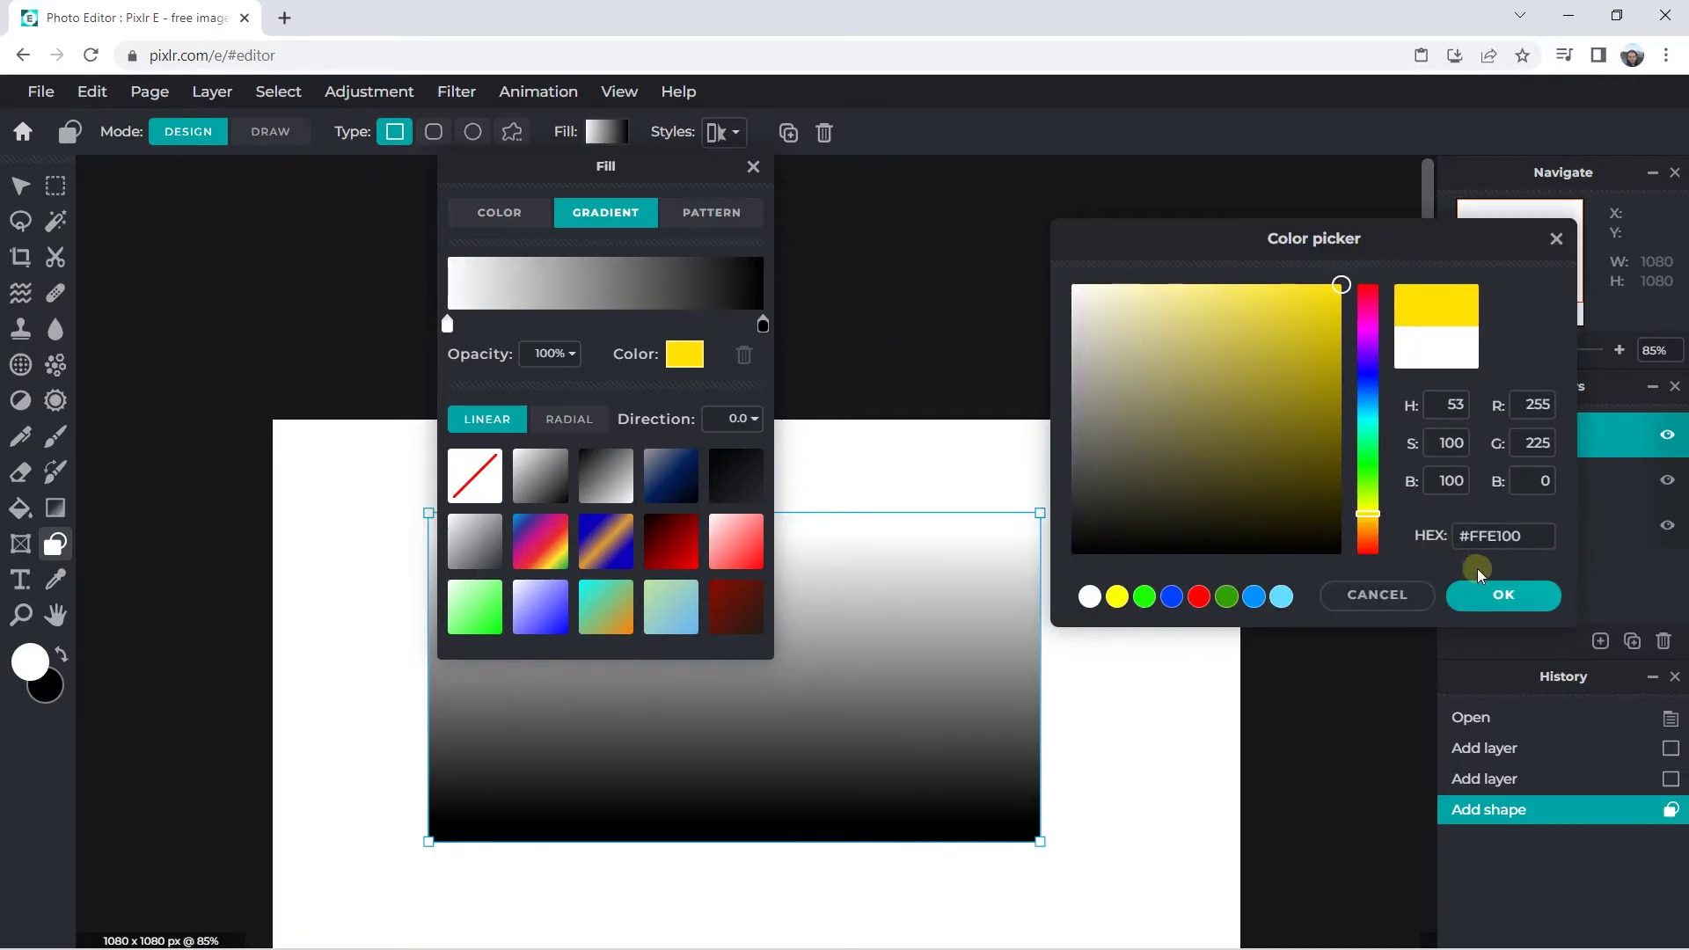
{"action": "left_click", "coordinate": [1502, 595]}
- Change the black right-hand gradient stop to bright green
{"action": "left_click", "coordinate": [764, 330]}
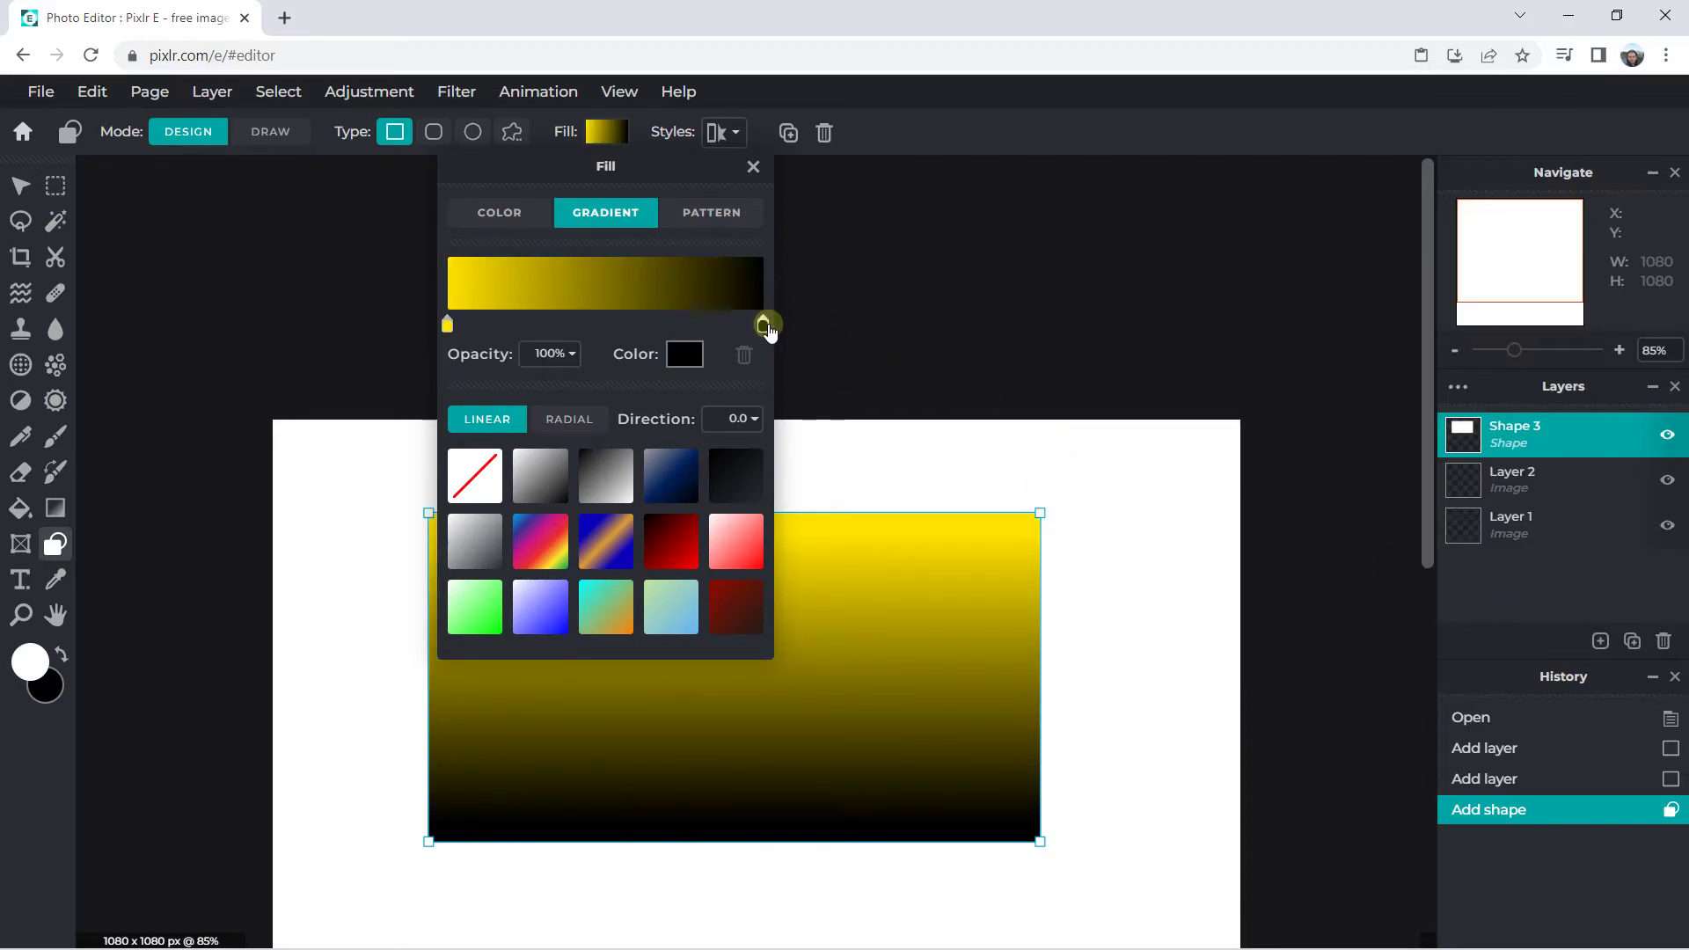
{"action": "left_click", "coordinate": [717, 351]}
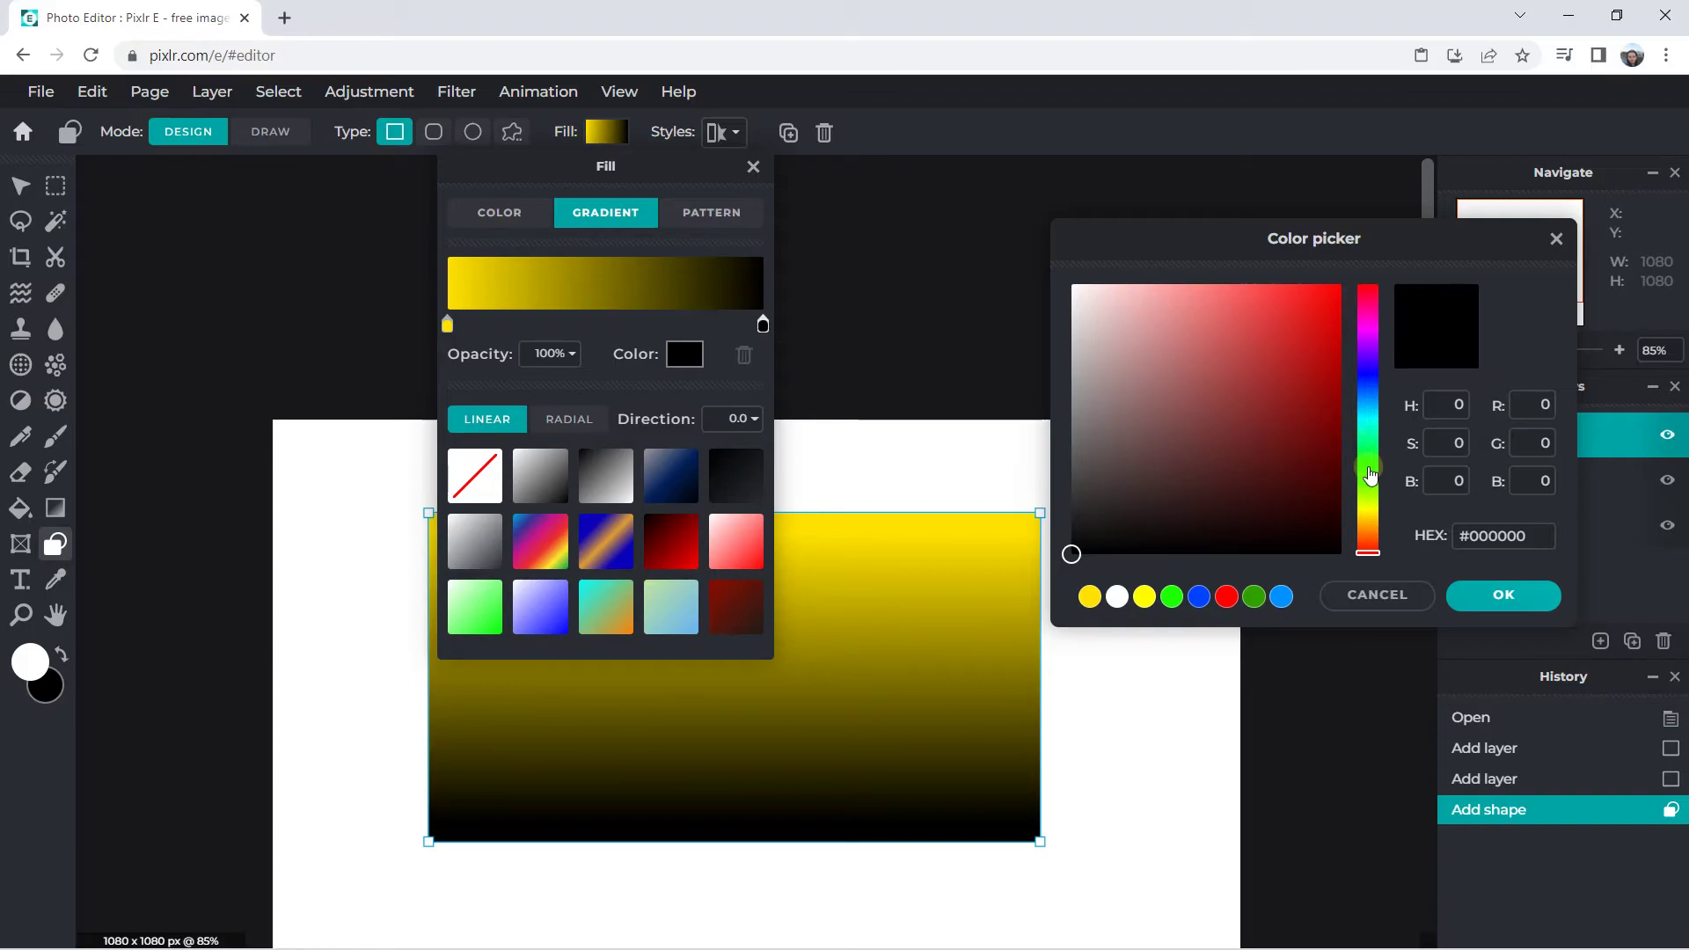
{"action": "left_click", "coordinate": [1369, 469]}
{"action": "left_click_drag", "start_coordinate": [1158, 380], "coordinate": [1339, 285]}
{"action": "left_click", "coordinate": [1502, 594]}
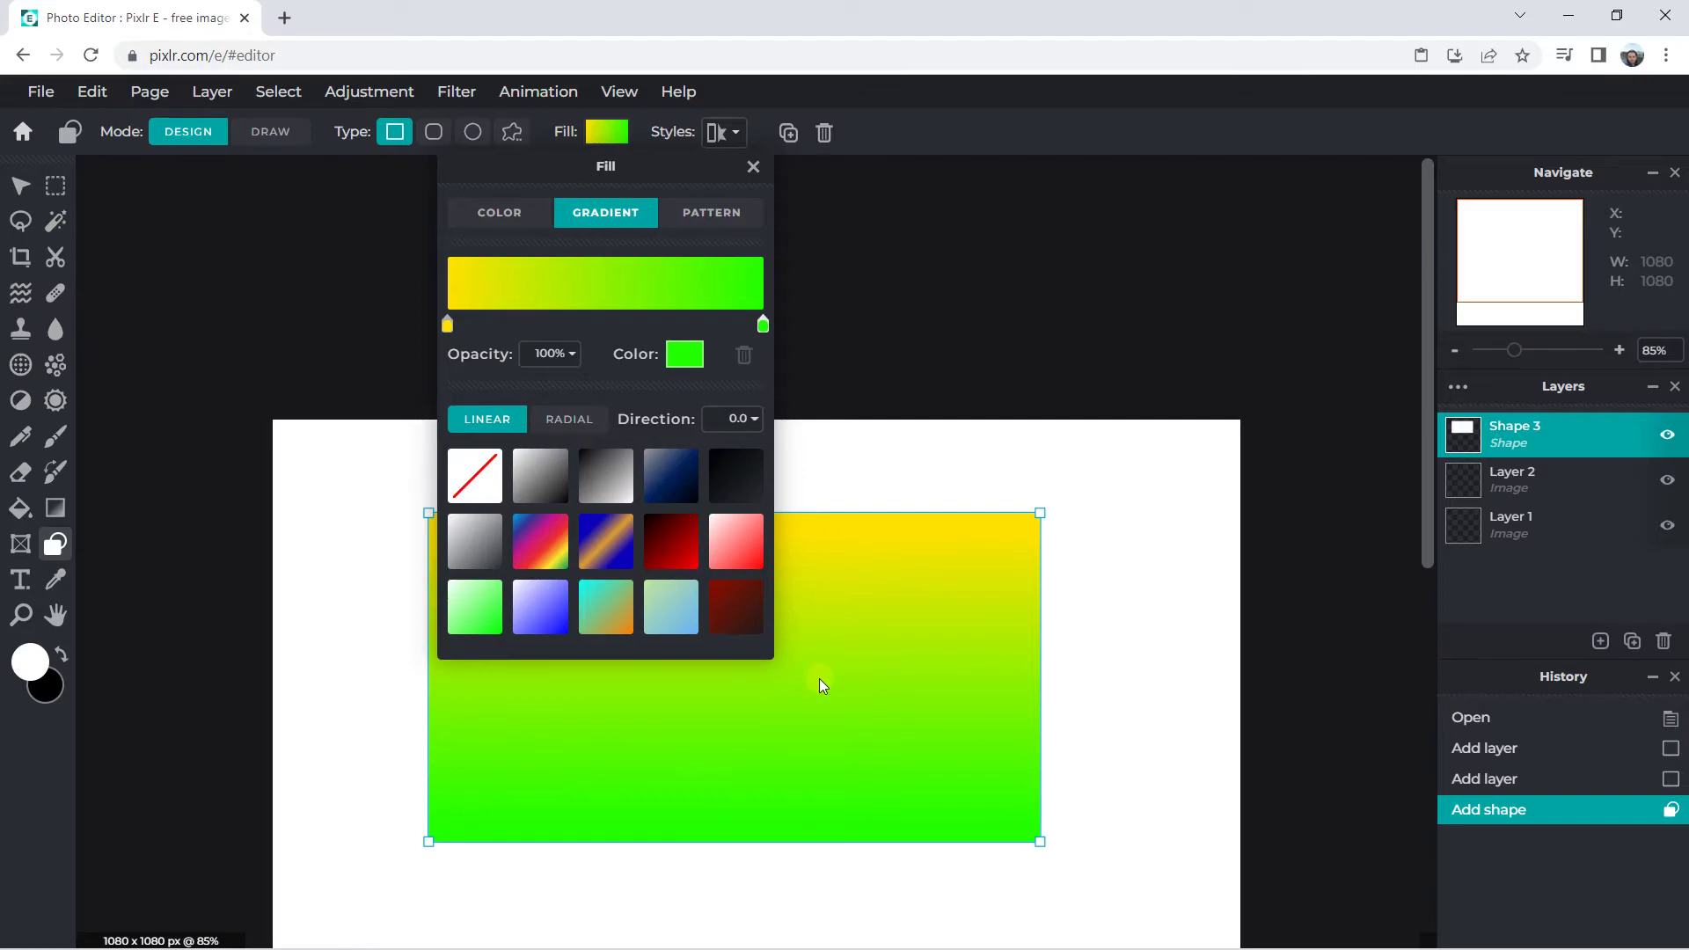
- Move the yellow and green stops inward so yellow covers most of the rectangle, then apply
{"action": "left_click_drag", "start_coordinate": [448, 324], "coordinate": [601, 323]}
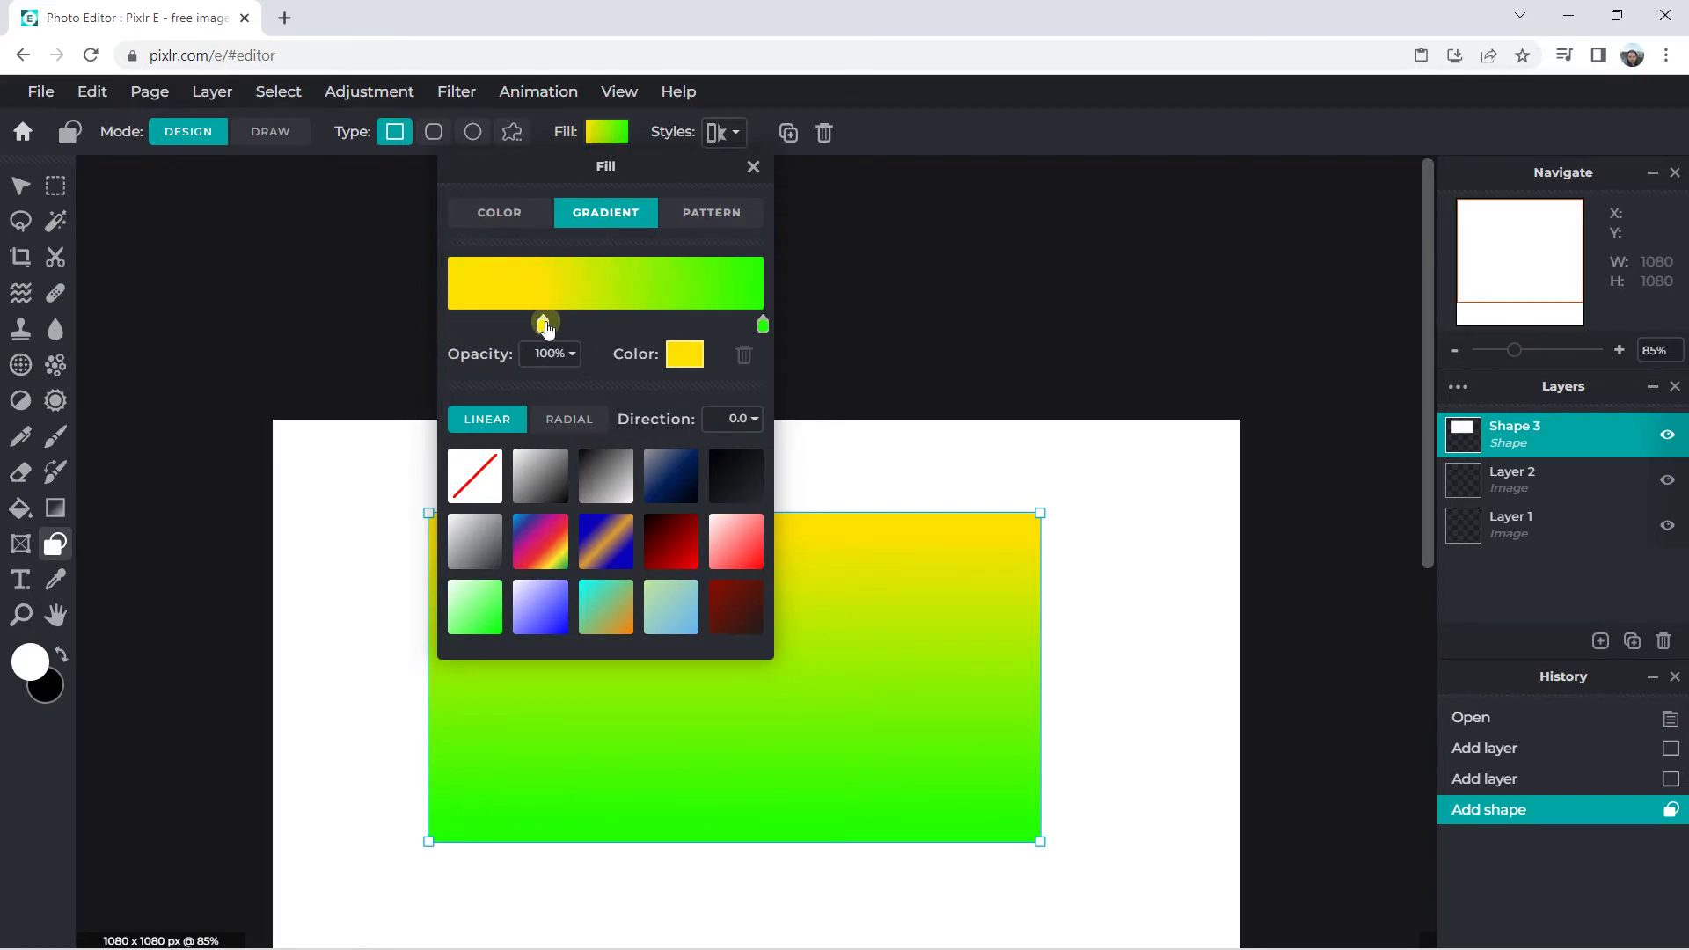
{"action": "mouse_move", "coordinate": [763, 325]}
{"action": "left_mouse_down"}
{"action": "mouse_move", "coordinate": [651, 325]}
{"action": "mouse_move", "coordinate": [748, 325]}
{"action": "left_mouse_up"}
{"action": "left_click", "coordinate": [800, 327]}
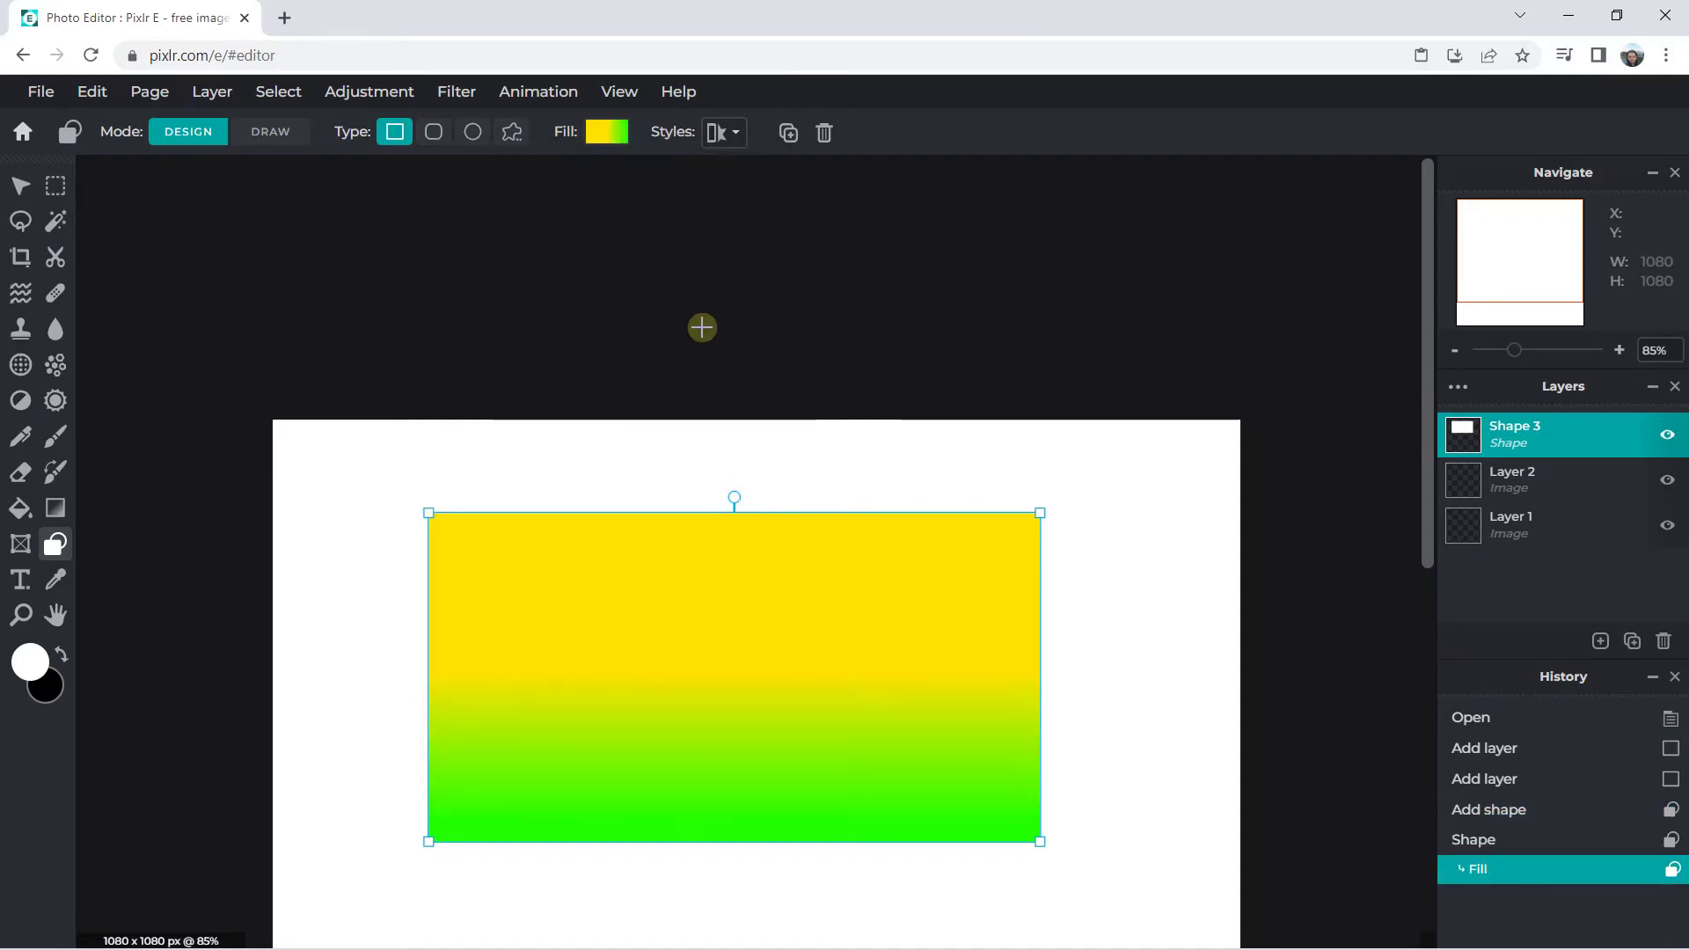
- Drag the rectangle's yellow gradient stop back to the far left
{"action": "left_click", "coordinate": [596, 141]}
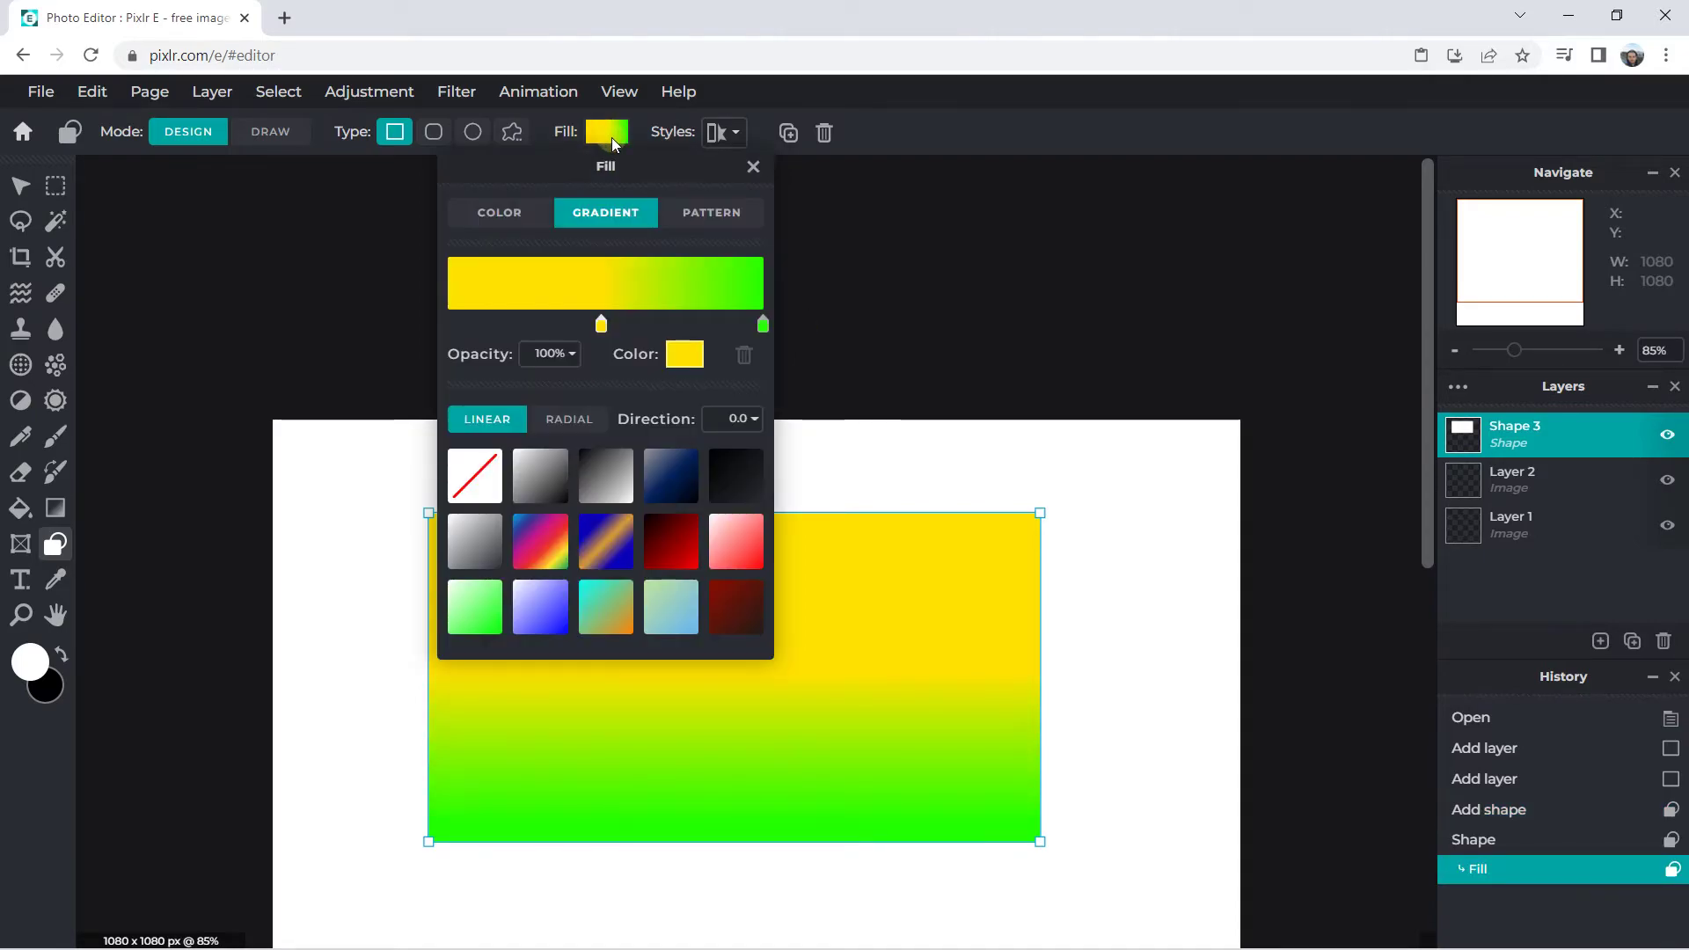
{"action": "left_click_drag", "start_coordinate": [603, 325], "coordinate": [431, 321]}
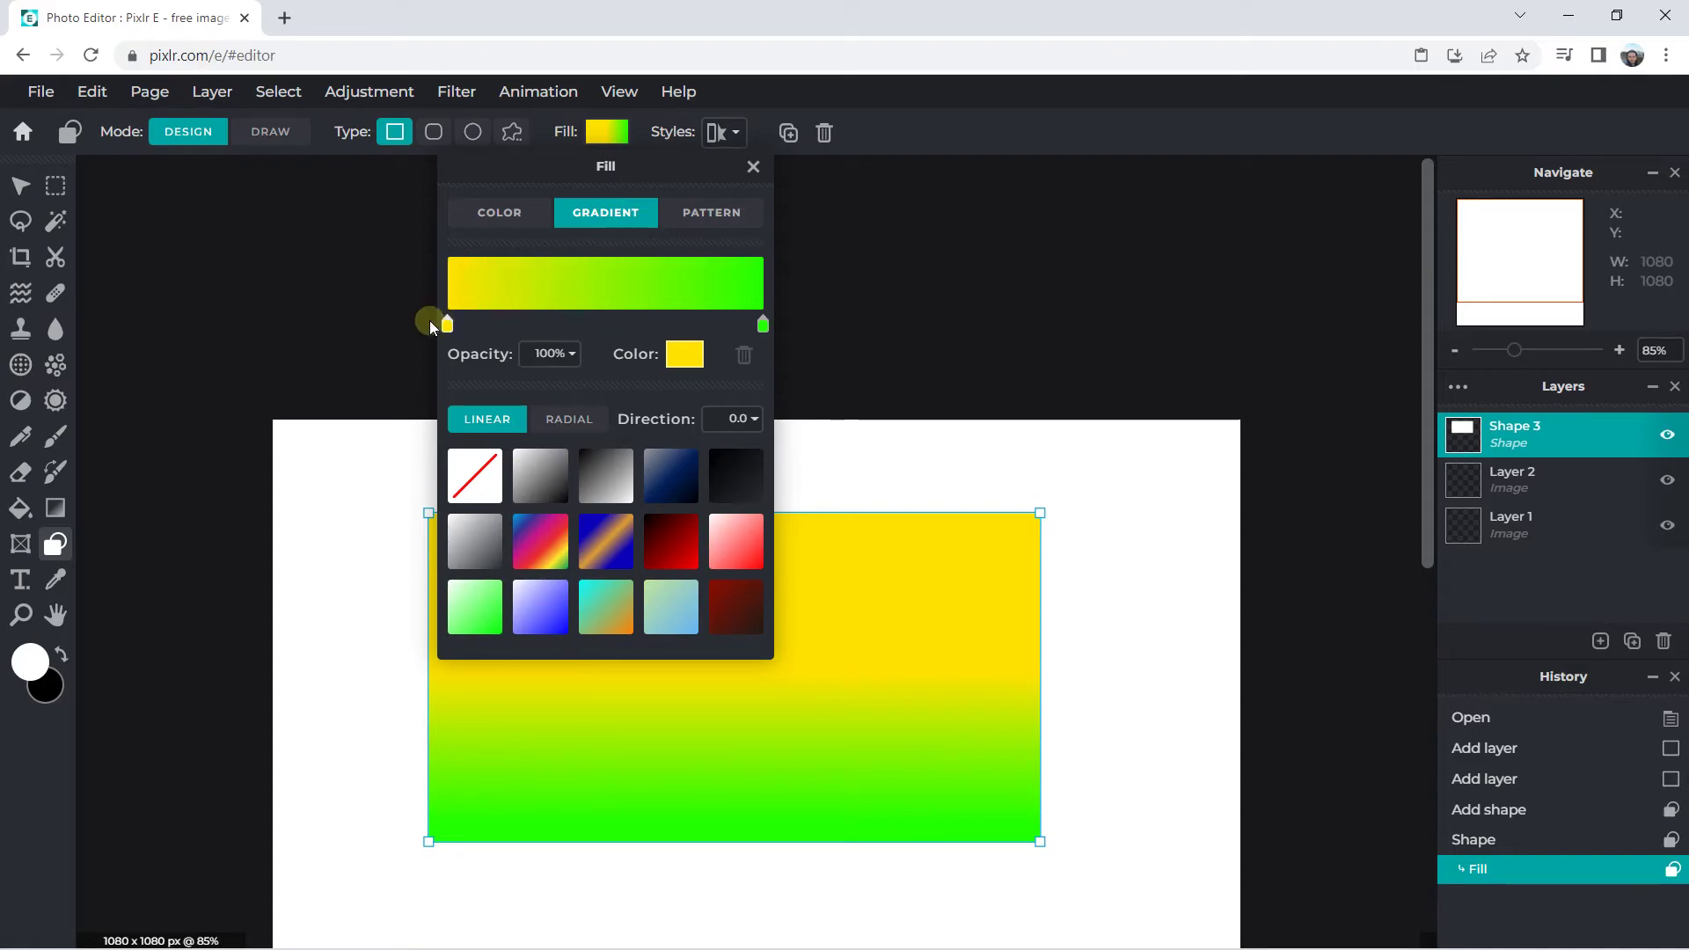
{"action": "left_click", "coordinate": [429, 320]}
- Rotate the gradient direction to about 90° so it runs horizontally, keeping it Linear
{"action": "left_click", "coordinate": [595, 141]}
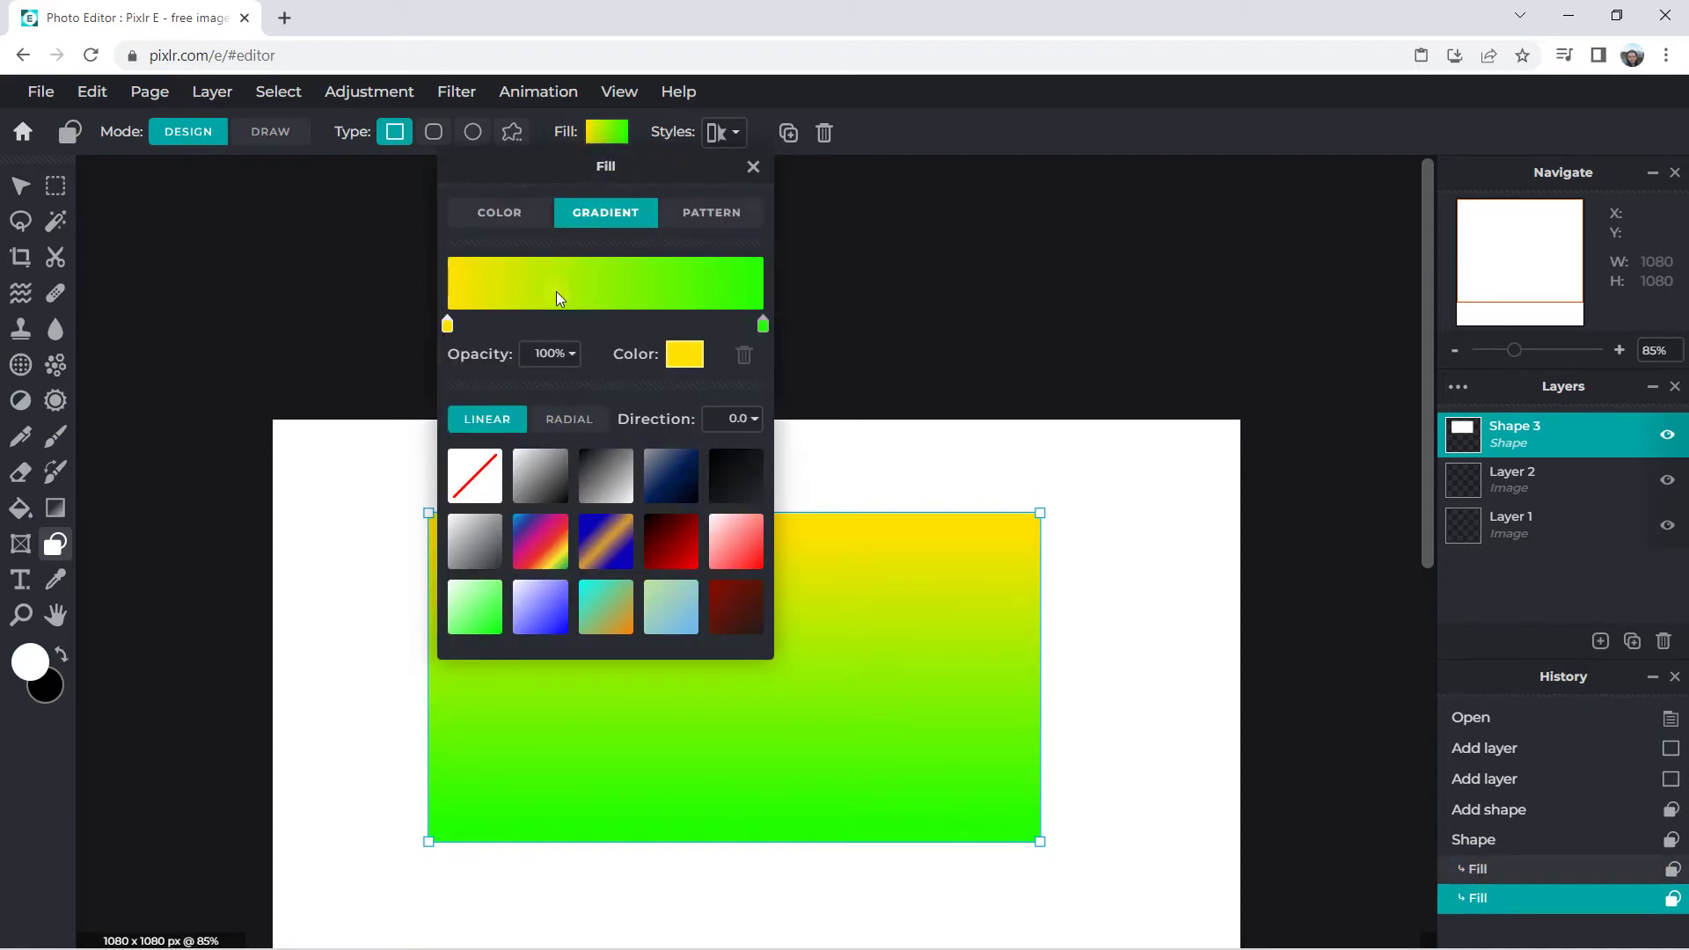
{"action": "left_click", "coordinate": [750, 423]}
{"action": "left_click", "coordinate": [560, 455]}
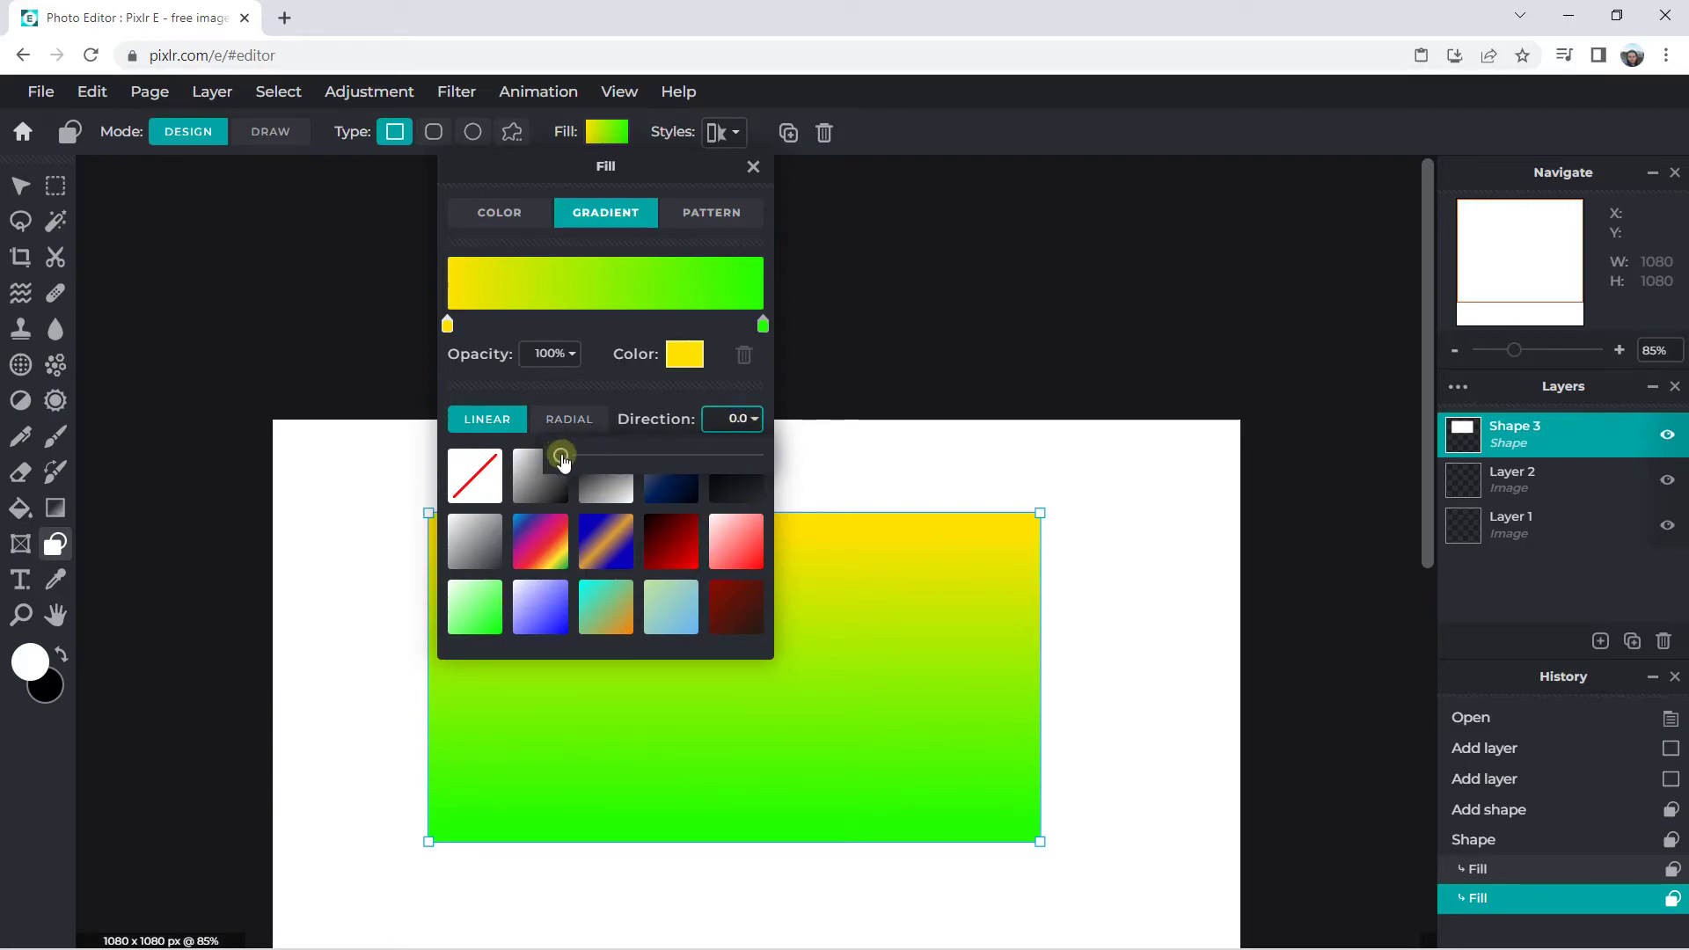
{"action": "left_click", "coordinate": [648, 643]}
{"action": "mouse_move", "coordinate": [561, 455]}
{"action": "left_mouse_down"}
{"action": "mouse_move", "coordinate": [649, 454]}
{"action": "mouse_move", "coordinate": [580, 458]}
{"action": "mouse_move", "coordinate": [616, 462]}
{"action": "left_mouse_up"}
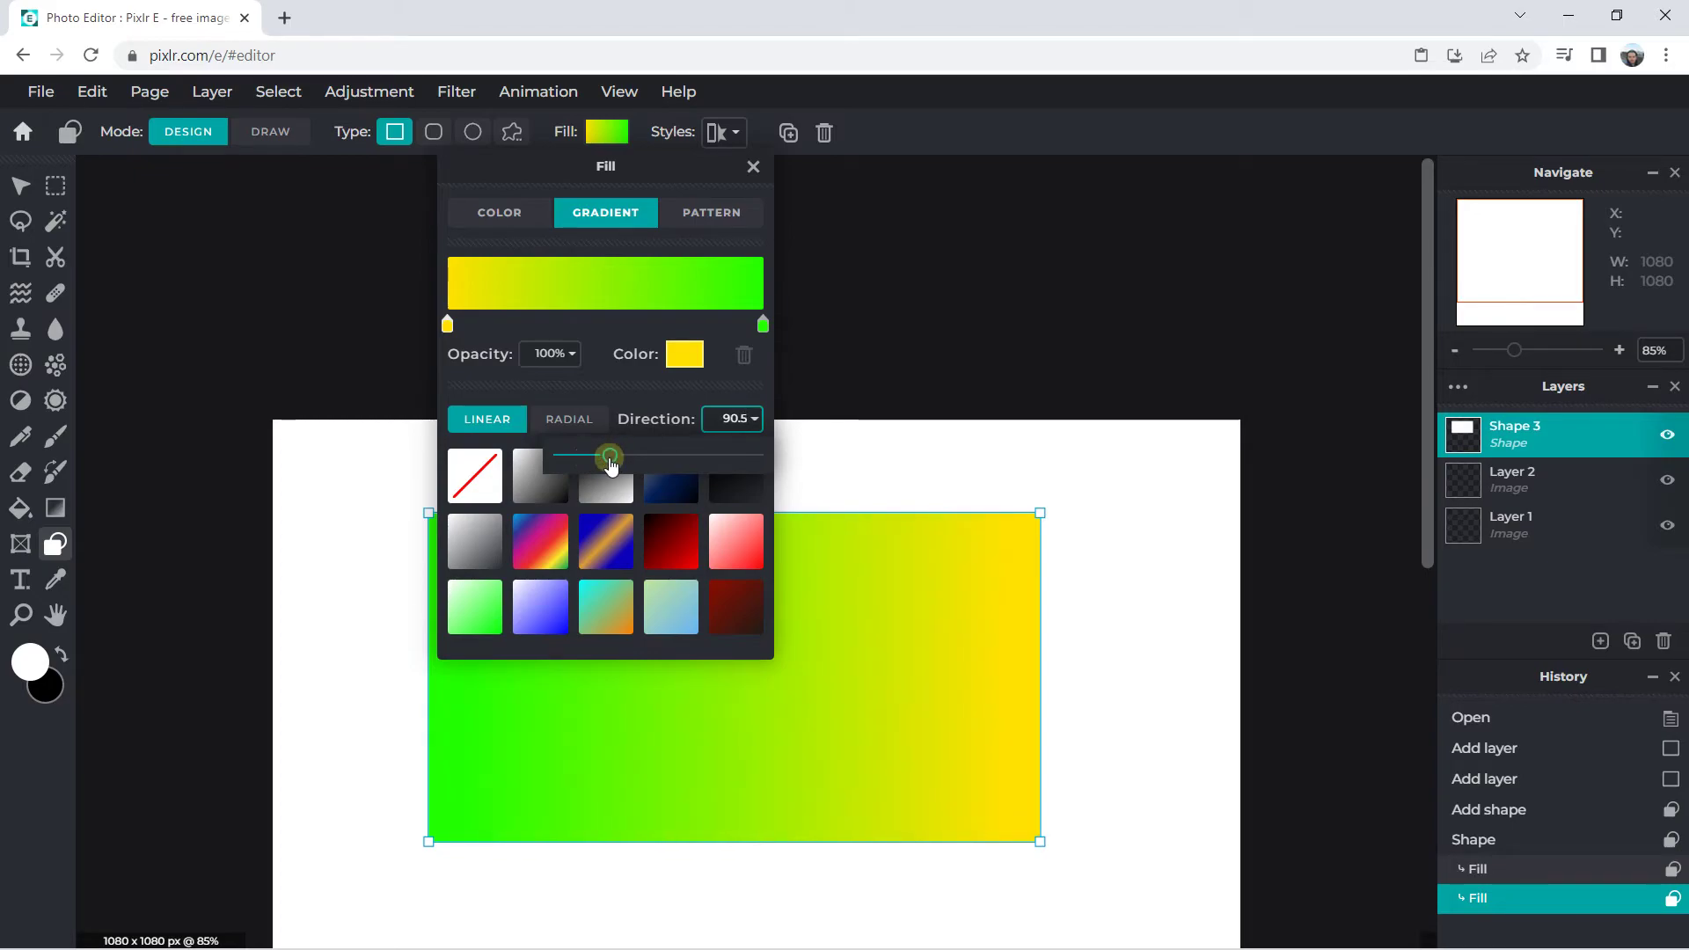
{"action": "left_click", "coordinate": [591, 422]}
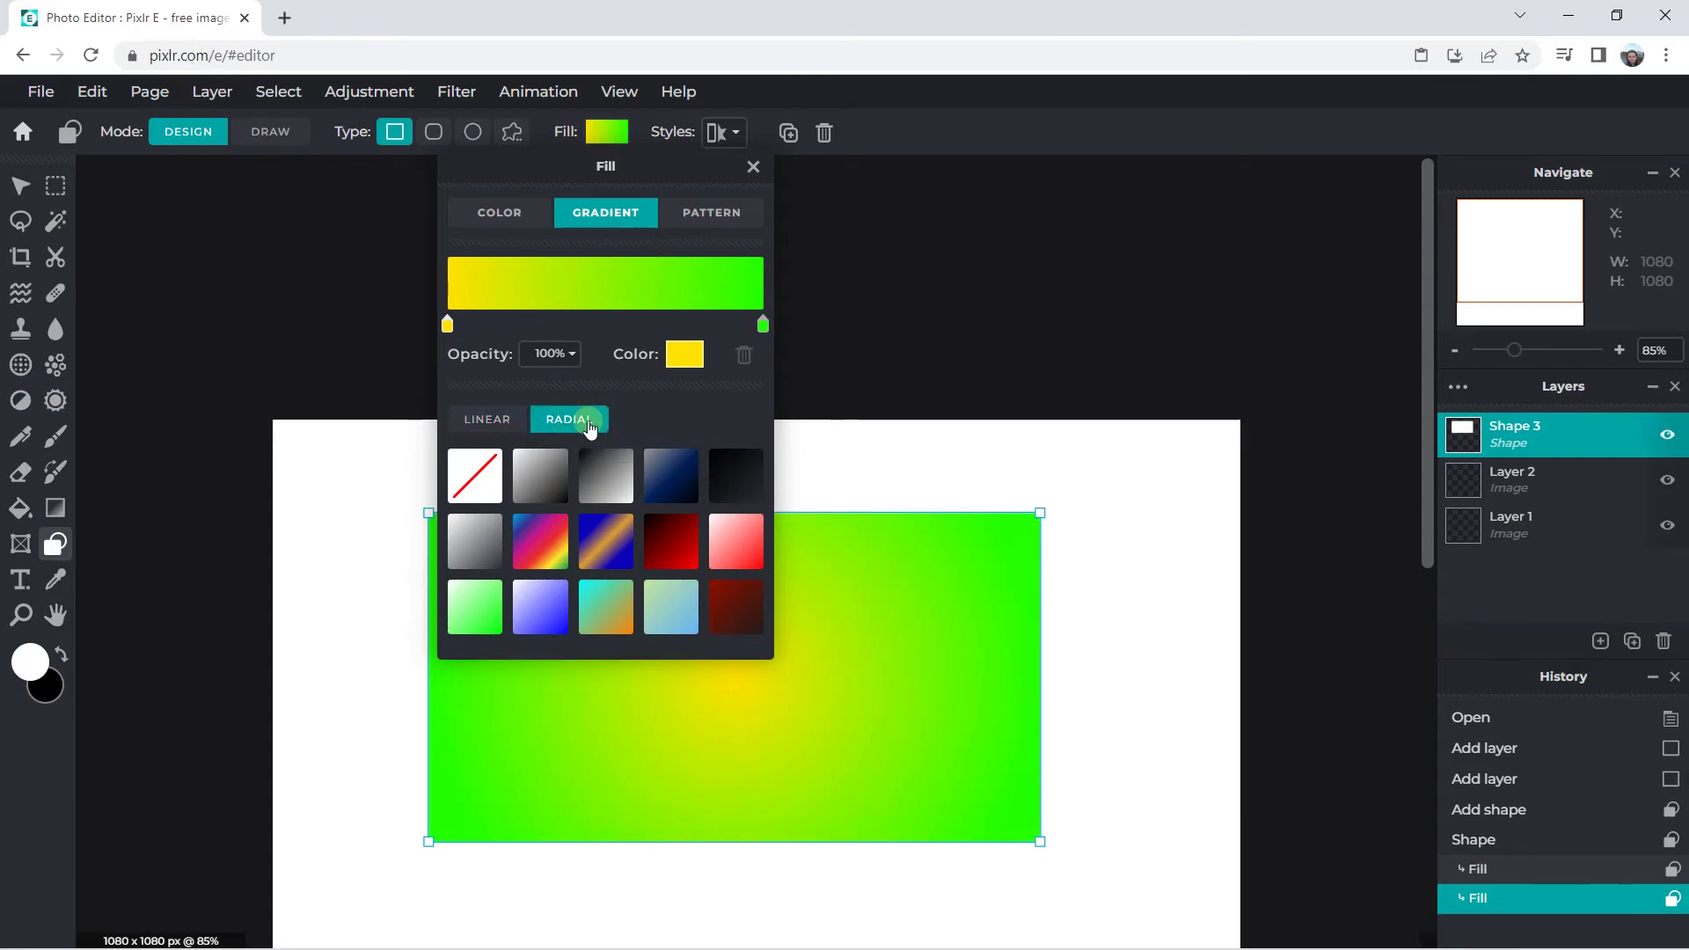
{"action": "right_click", "coordinate": [588, 419]}
{"action": "left_click", "coordinate": [505, 424]}
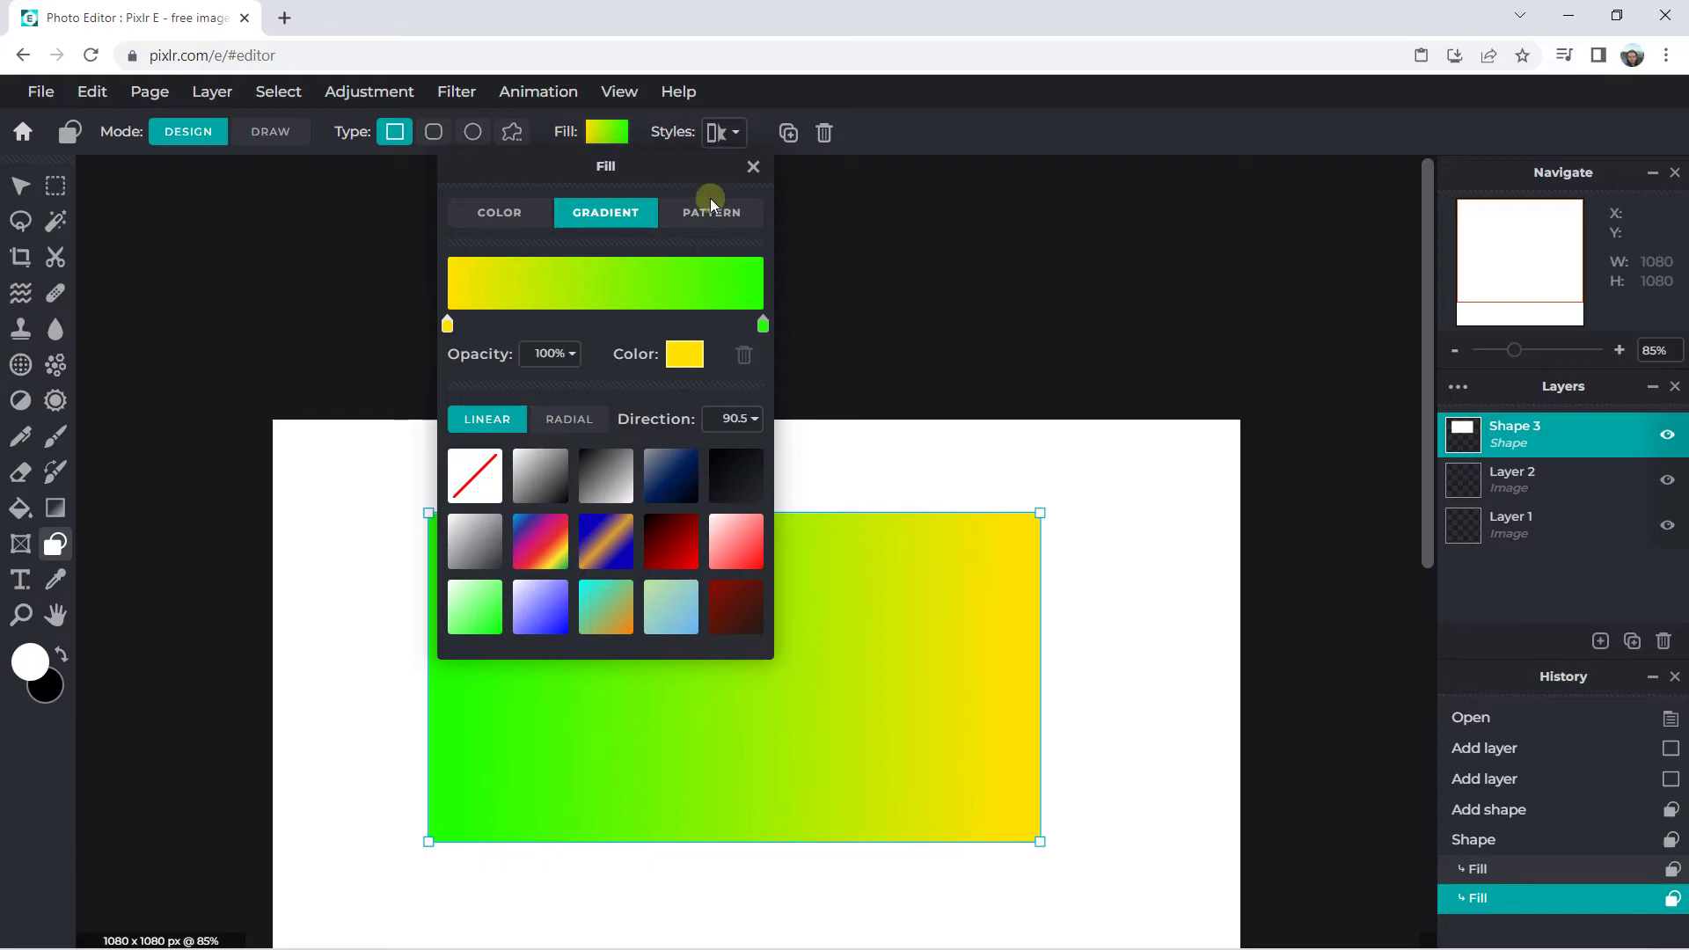
{"action": "left_click", "coordinate": [595, 220]}
{"action": "left_click", "coordinate": [747, 164]}
- Switch to the Move tool and deselect the rectangle
{"action": "scroll", "coordinate": [773, 385], "scroll_direction": "down", "scroll_amount": 2}
{"action": "scroll", "coordinate": [750, 487], "scroll_direction": "down", "scroll_amount": 1}
{"action": "scroll", "coordinate": [762, 548], "scroll_direction": "up", "scroll_amount": 2}
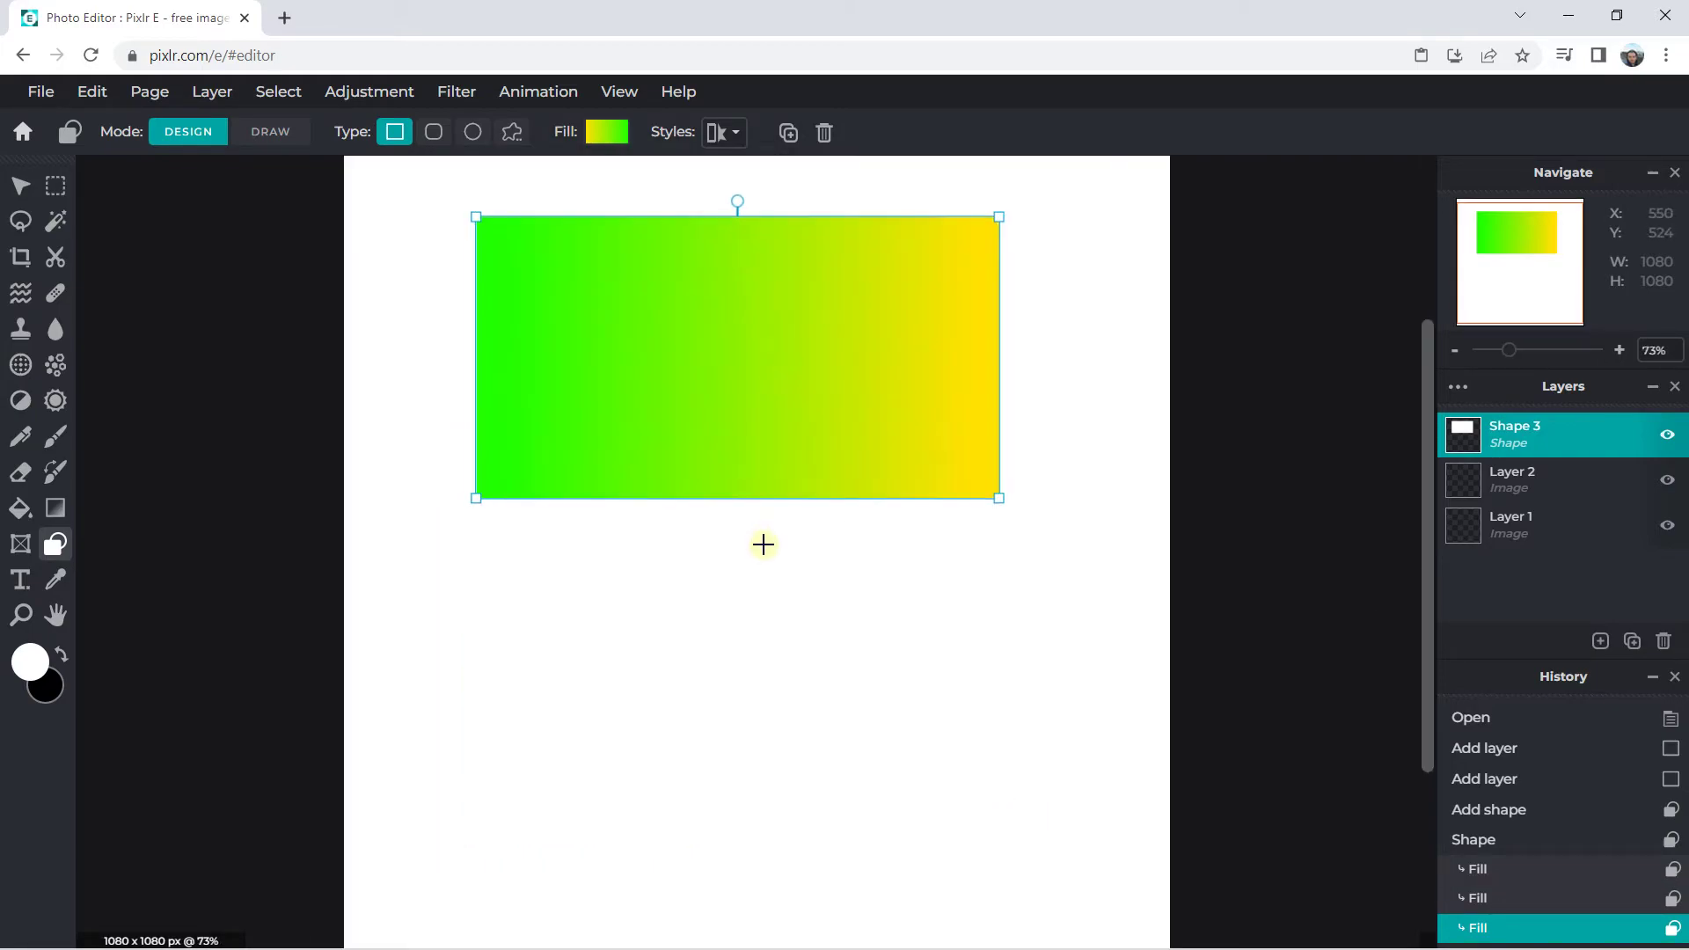
{"action": "left_click_drag", "start_coordinate": [1426, 342], "coordinate": [1426, 437]}
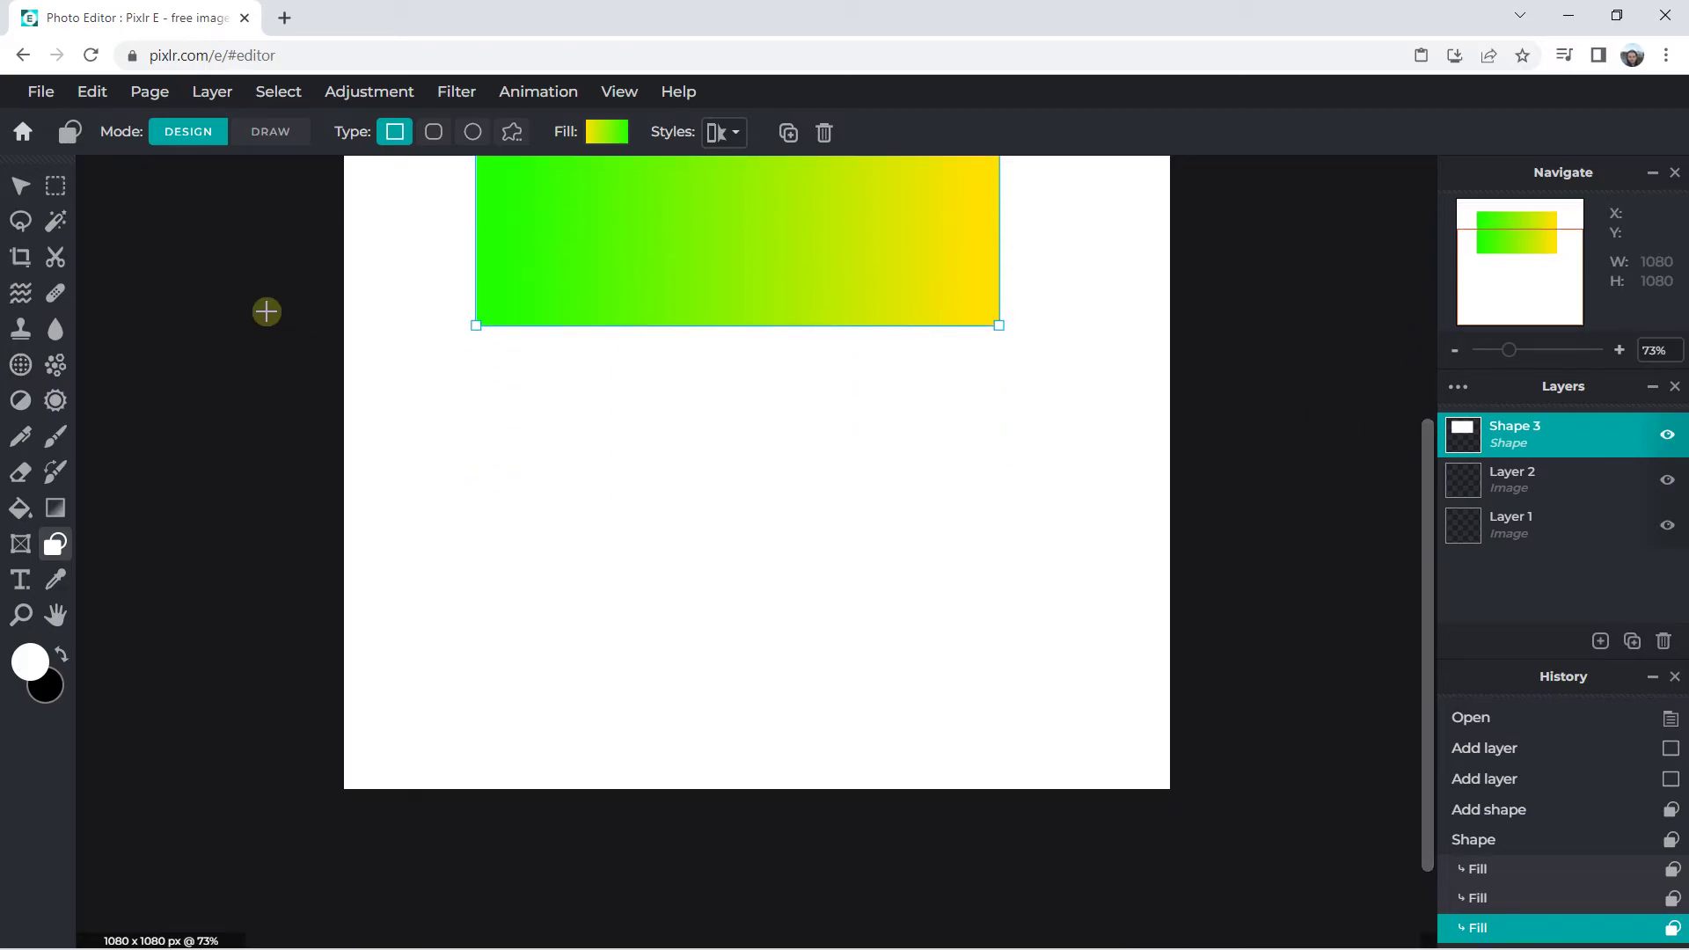
{"action": "left_click", "coordinate": [17, 188]}
{"action": "left_click", "coordinate": [175, 212]}
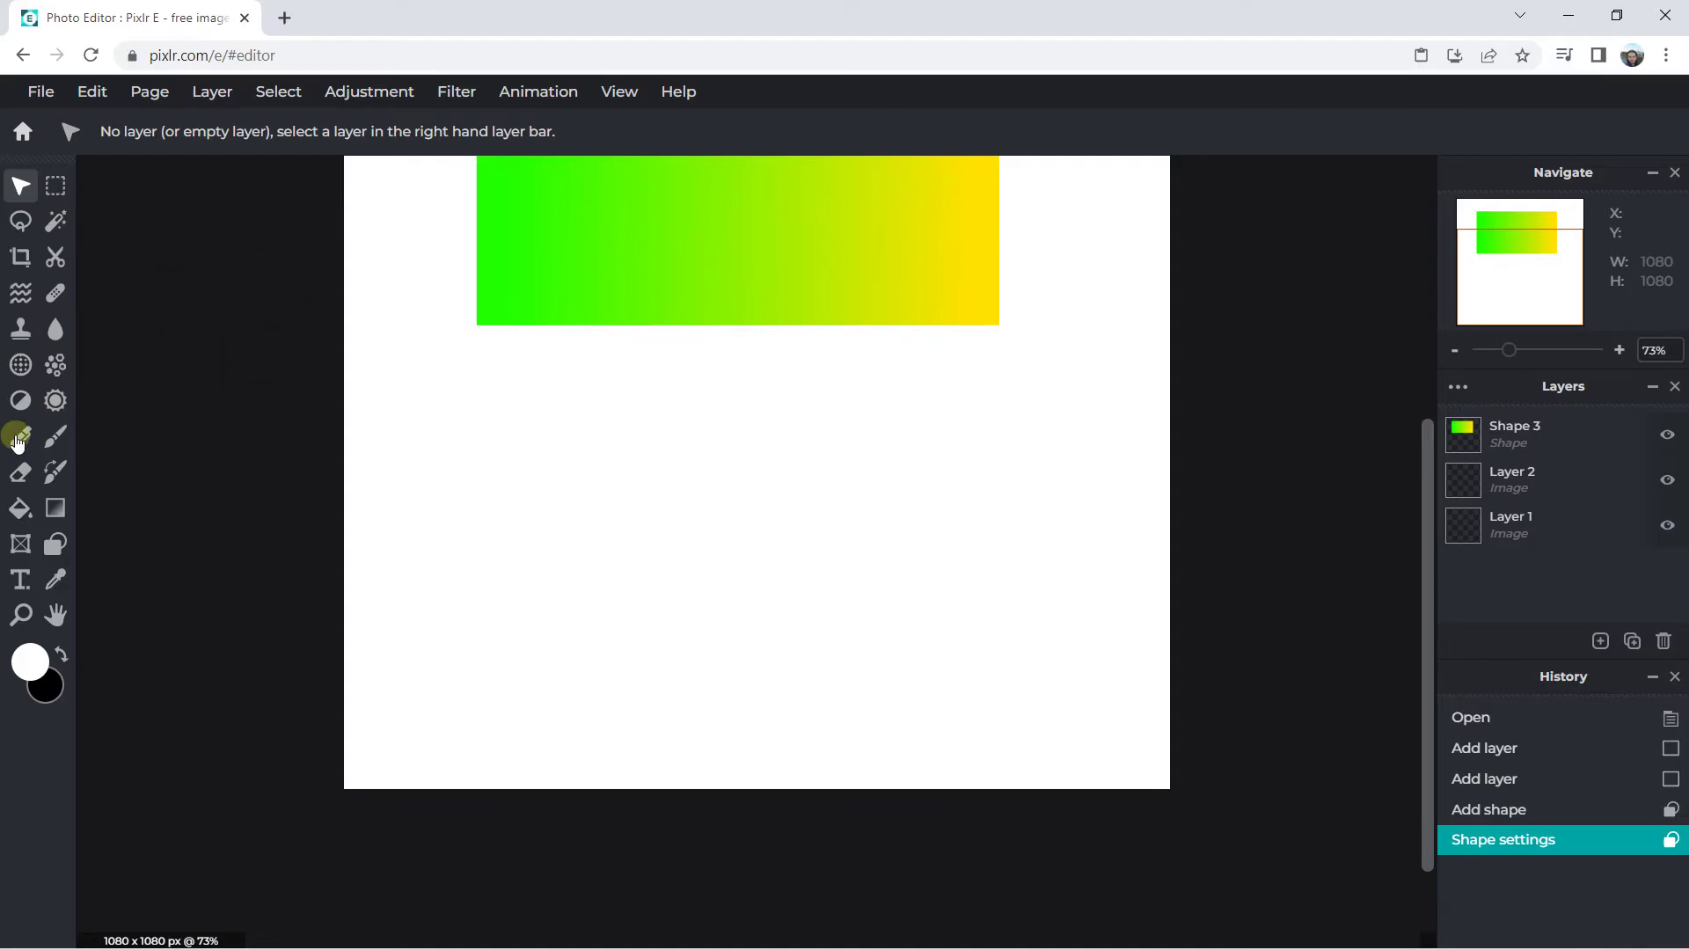
- Draw a white circle shape below the gradient rectangle and nudge it up-left into place
{"action": "left_click", "coordinate": [54, 546]}
{"action": "left_click", "coordinate": [476, 134]}
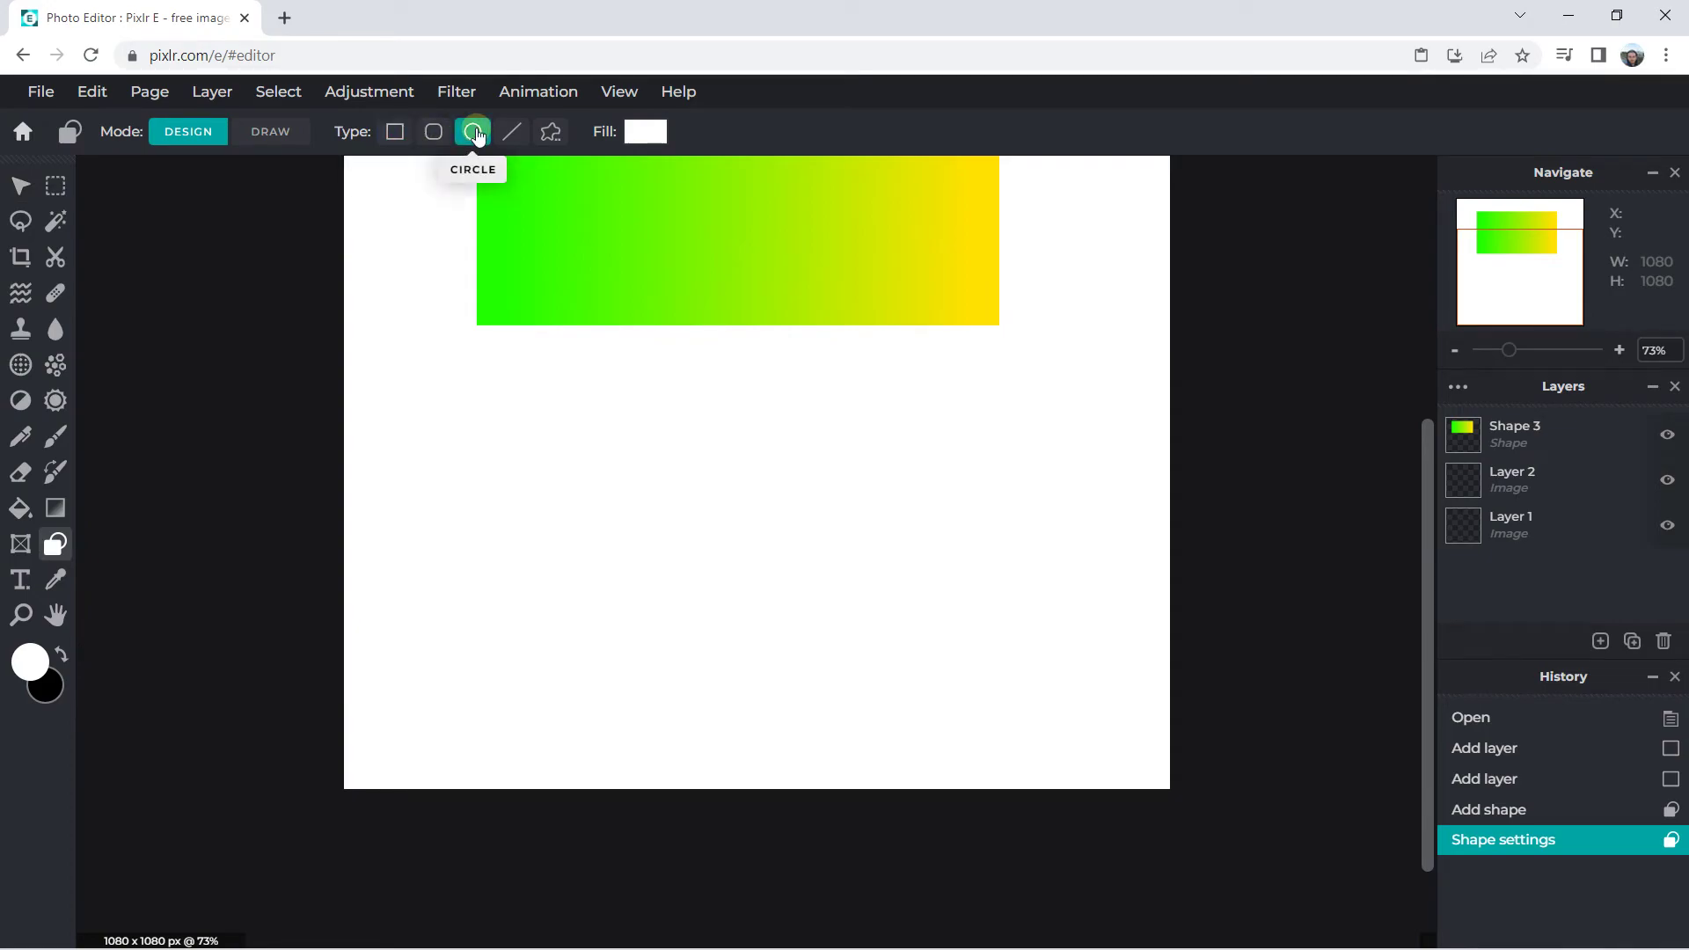
{"action": "left_click_drag", "start_coordinate": [621, 435], "coordinate": [909, 646]}
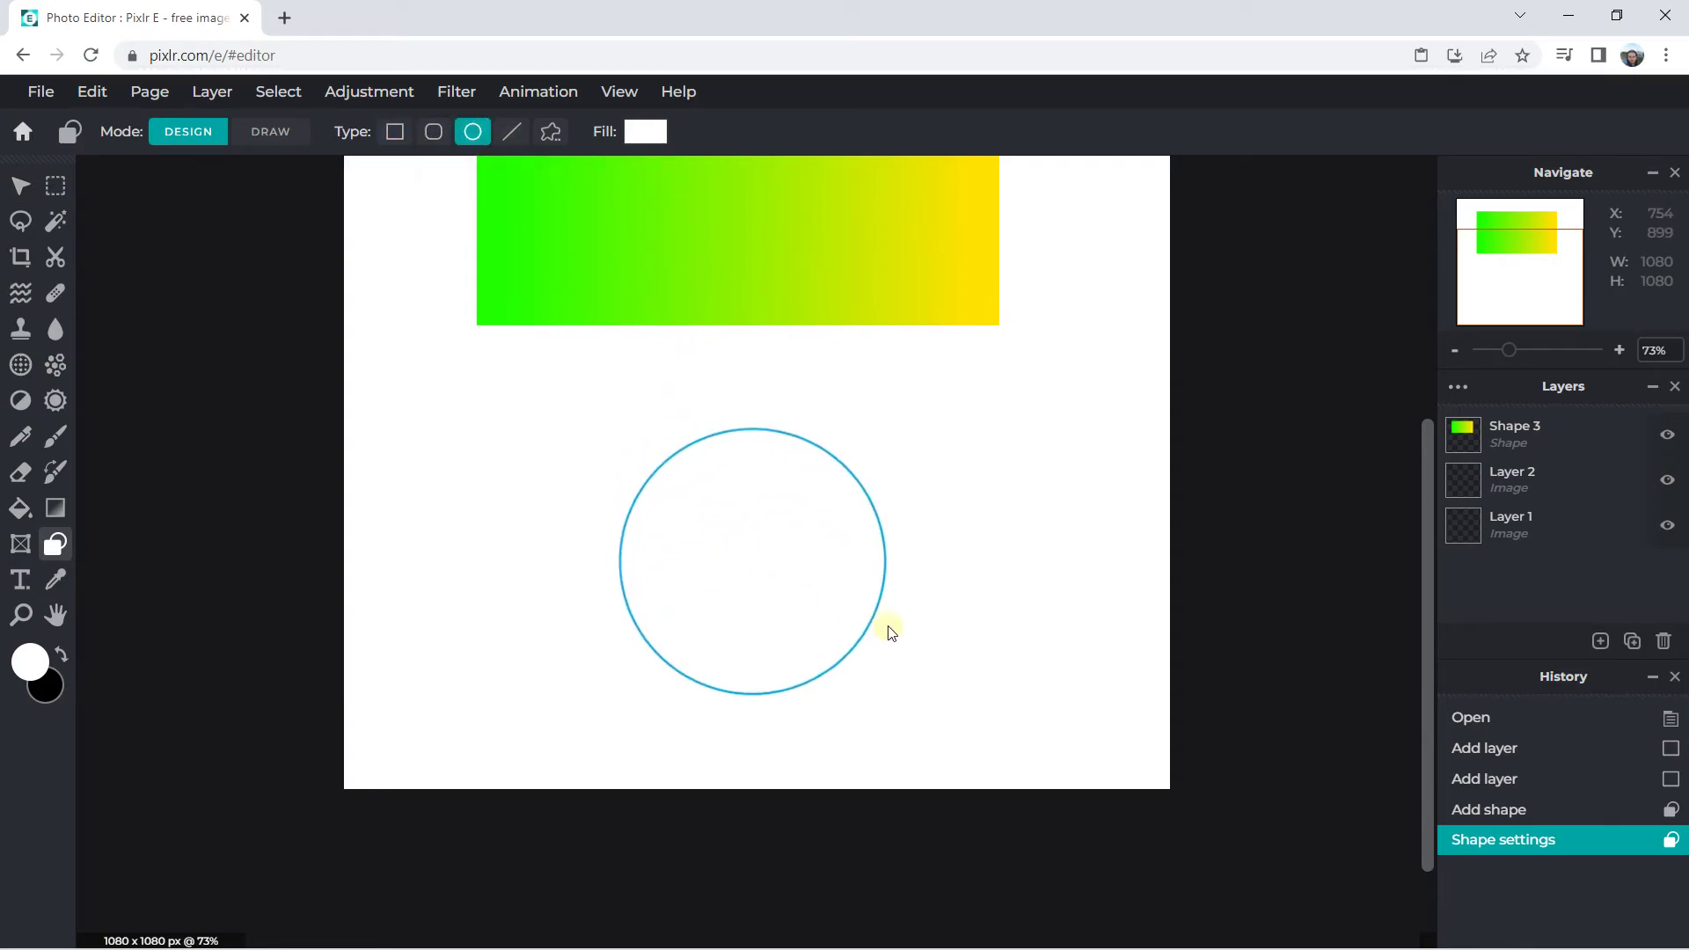
{"action": "left_click_drag", "start_coordinate": [909, 646], "coordinate": [880, 651]}
{"action": "scroll", "coordinate": [792, 633], "scroll_direction": "up", "scroll_amount": 1}
{"action": "left_click_drag", "start_coordinate": [737, 473], "coordinate": [705, 440]}
{"action": "scroll", "coordinate": [708, 451], "scroll_direction": "up", "scroll_amount": 1}
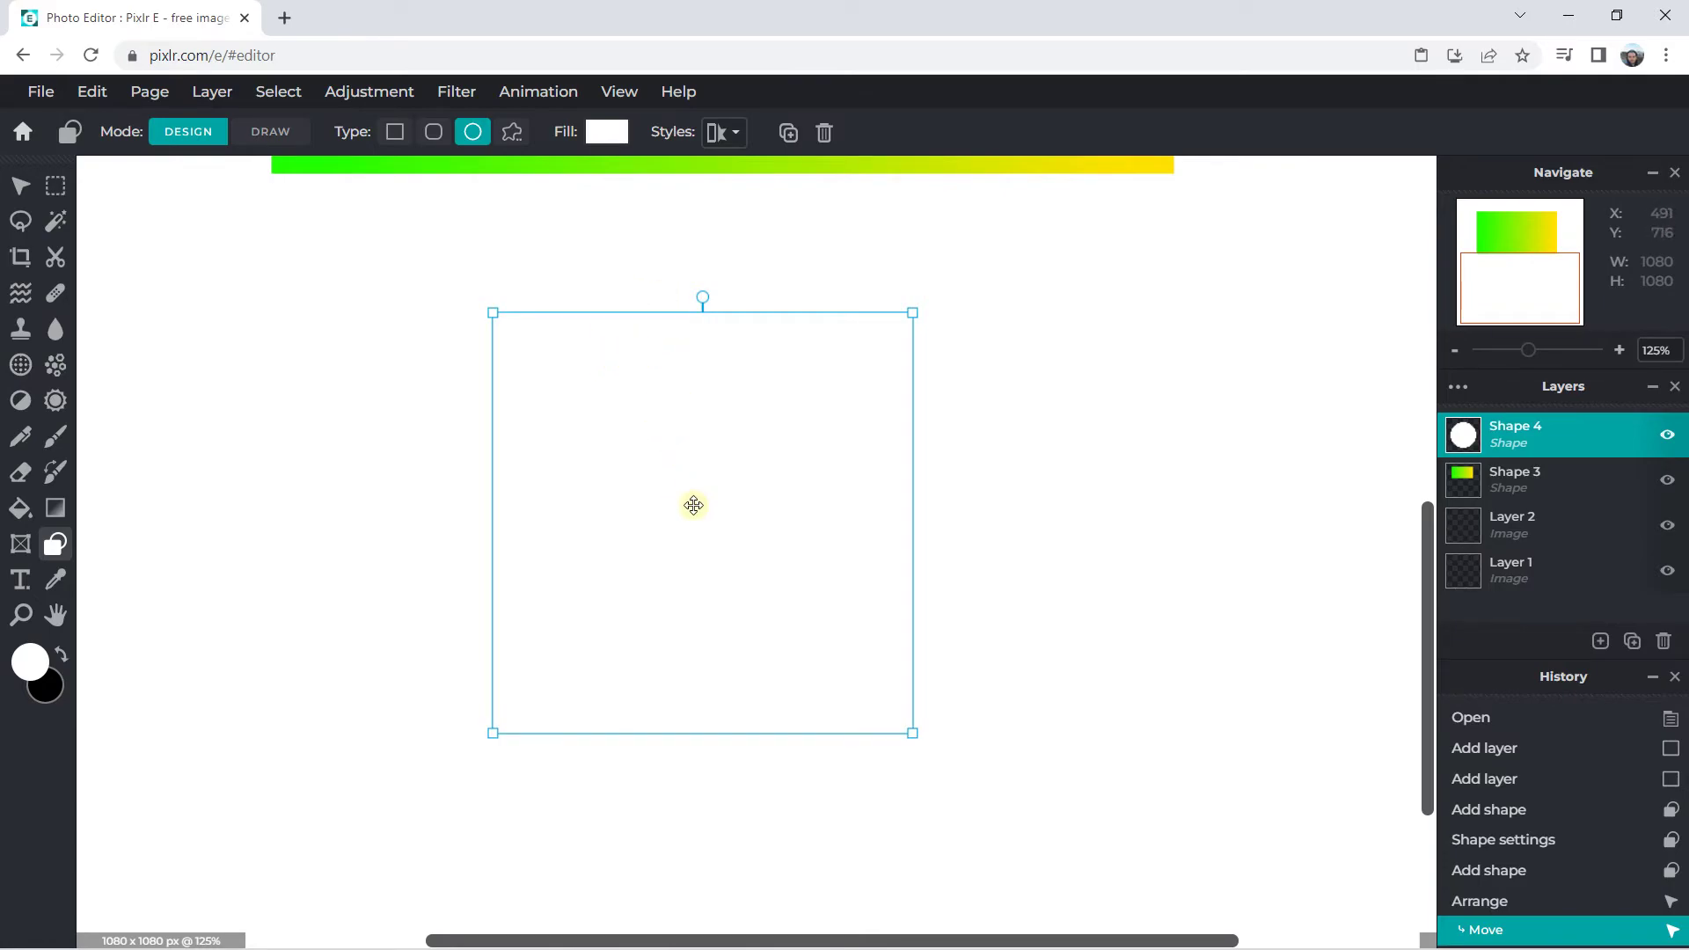
- Fill the circle with the default white-to-black linear gradient
{"action": "left_click", "coordinate": [611, 139]}
{"action": "left_click", "coordinate": [596, 214]}
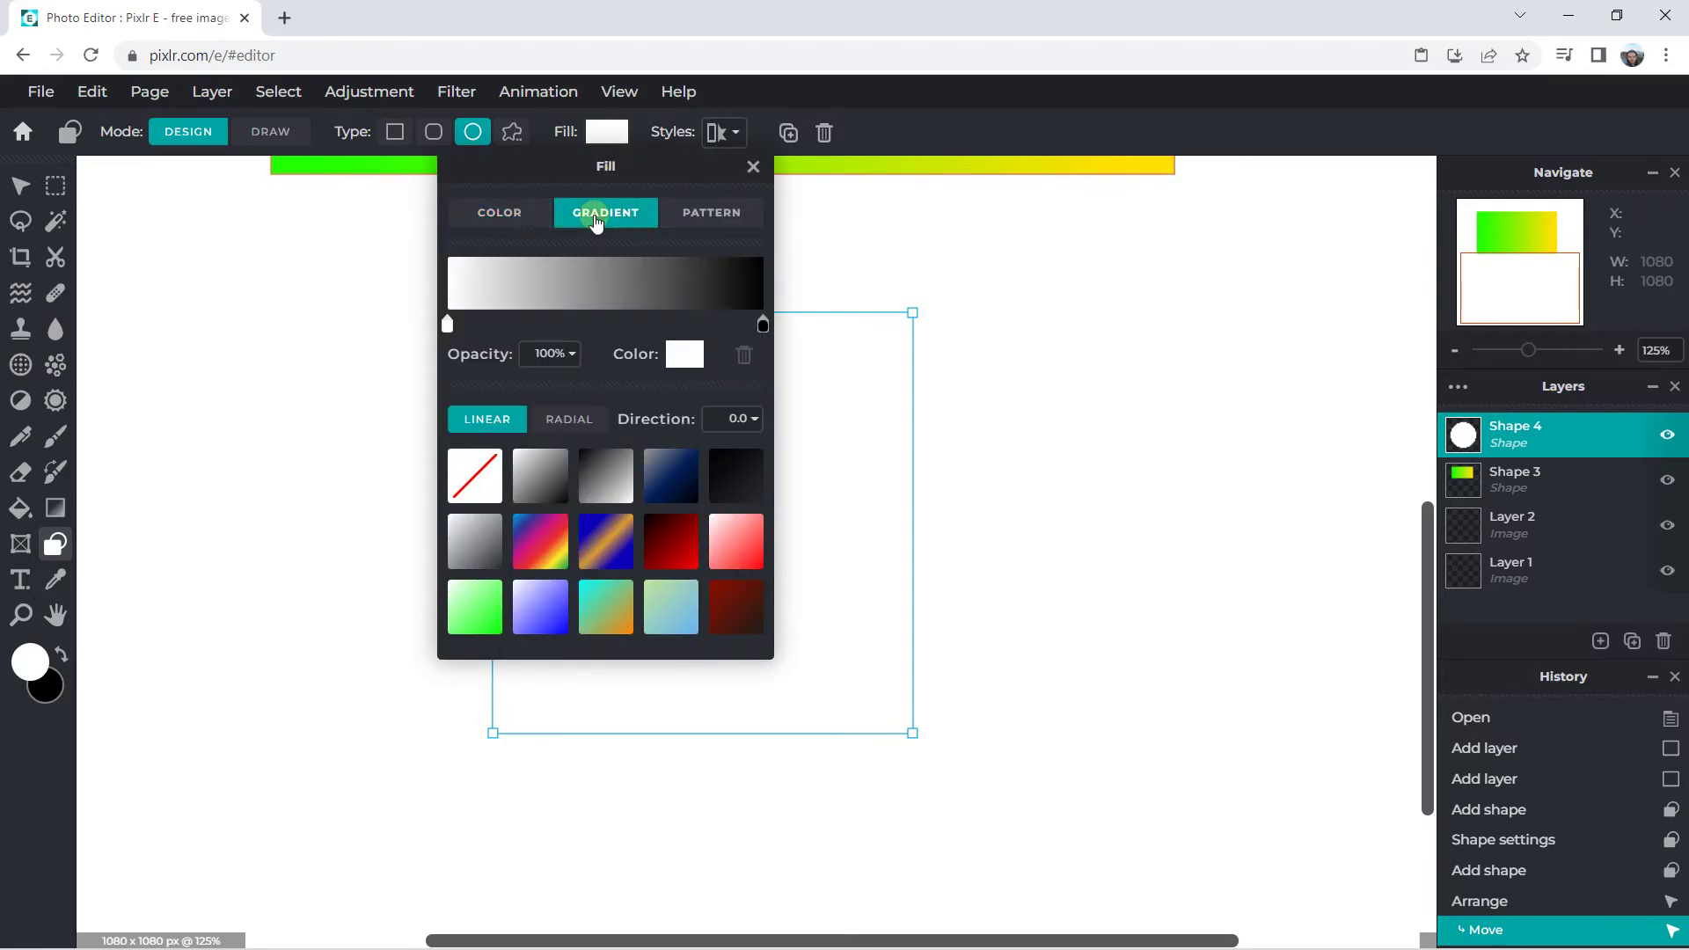
{"action": "left_click", "coordinate": [930, 349]}
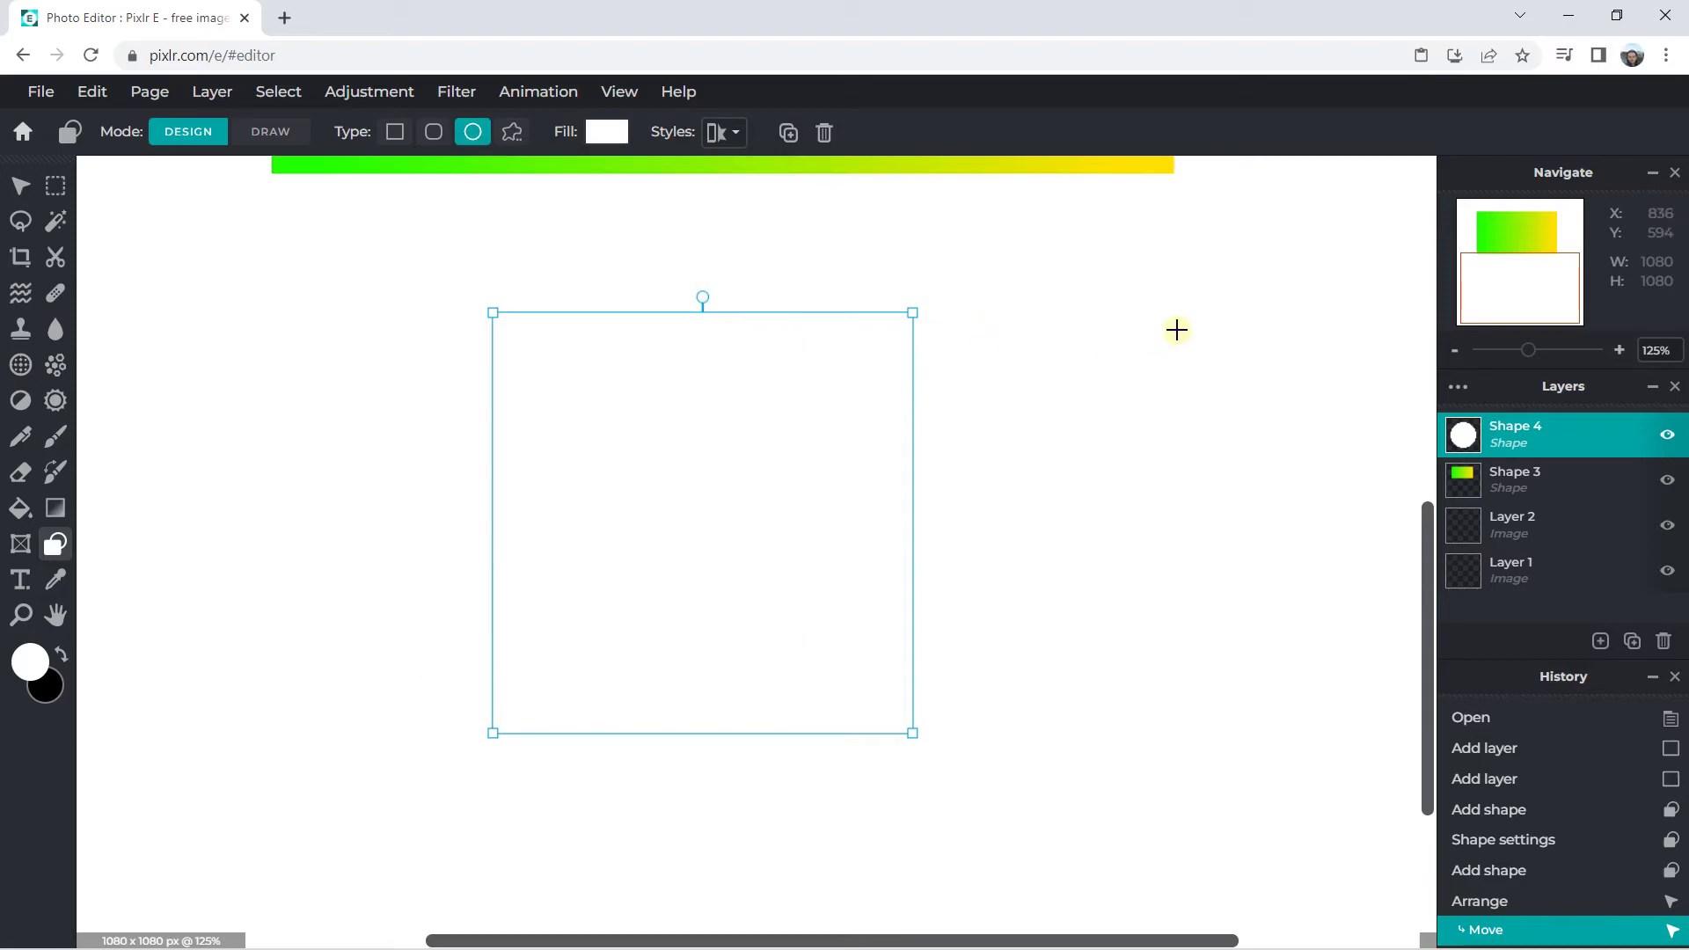
{"action": "left_click_drag", "start_coordinate": [1425, 558], "coordinate": [1417, 488]}
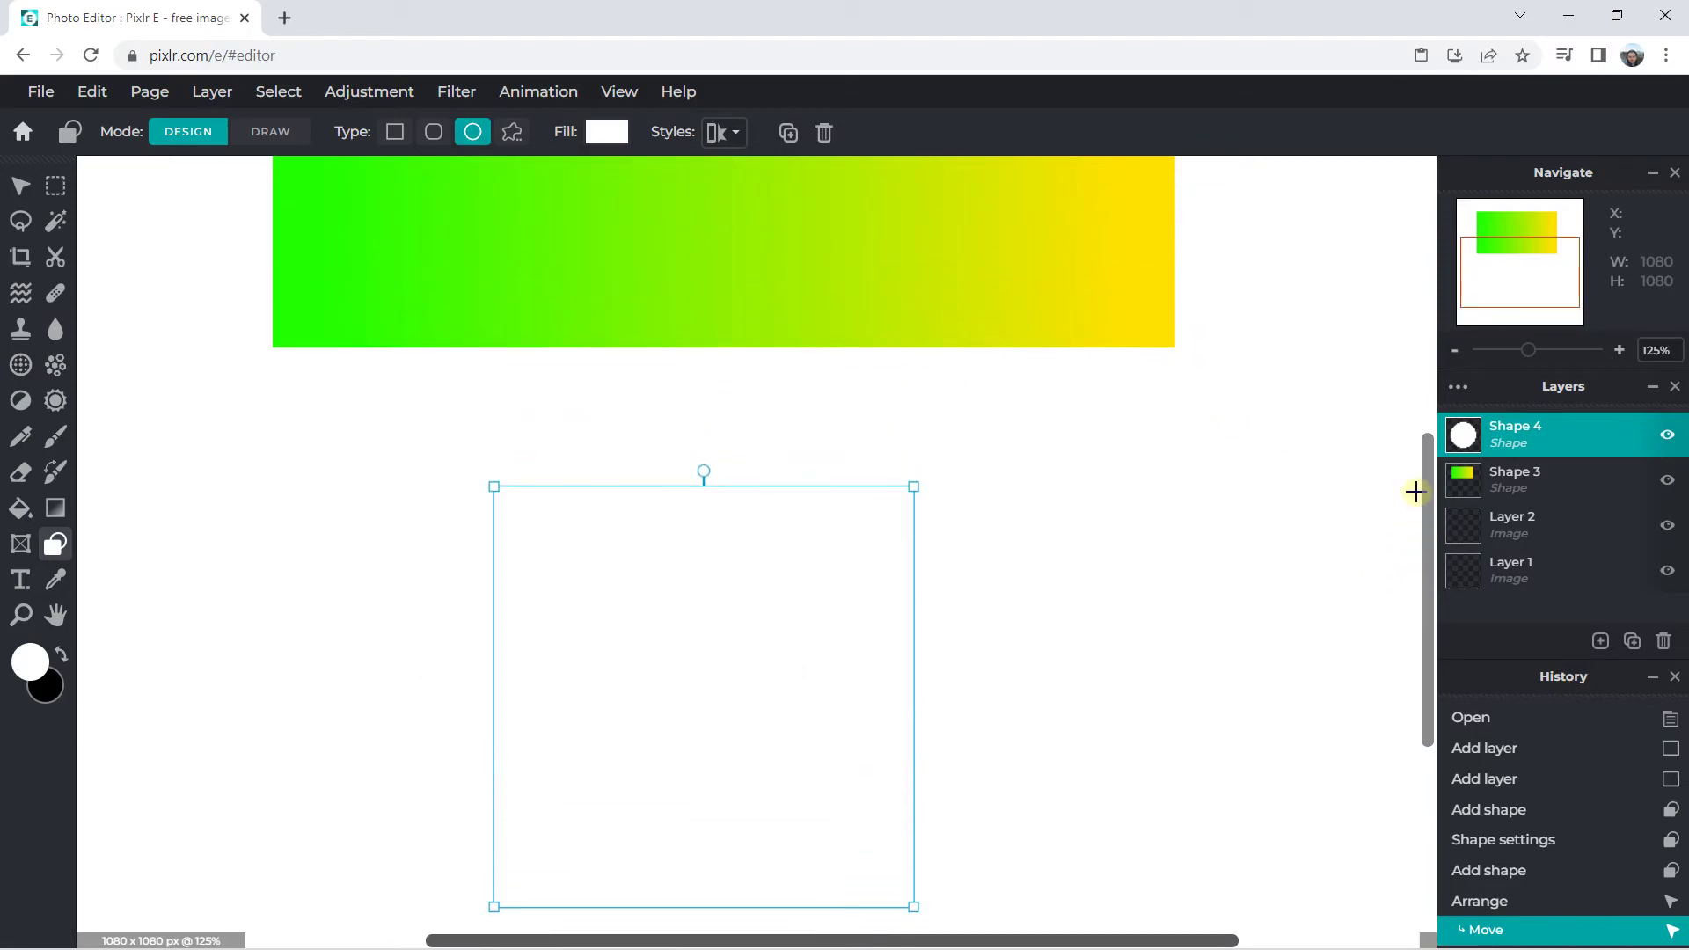
{"action": "left_click", "coordinate": [613, 132]}
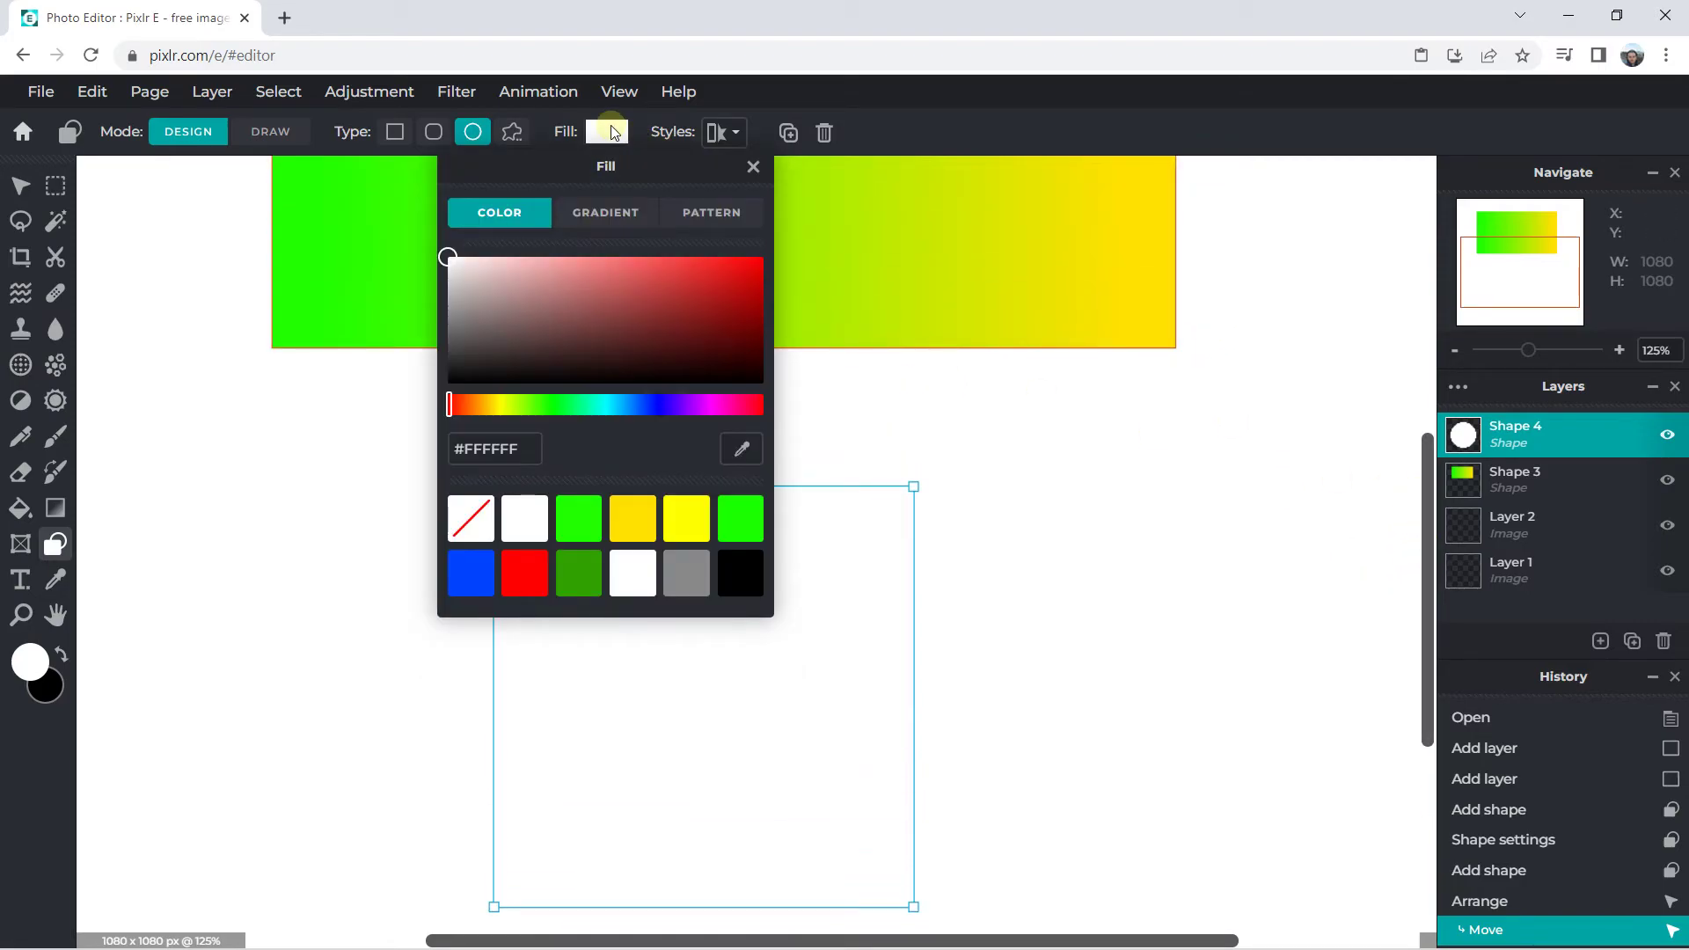
{"action": "left_click", "coordinate": [585, 219]}
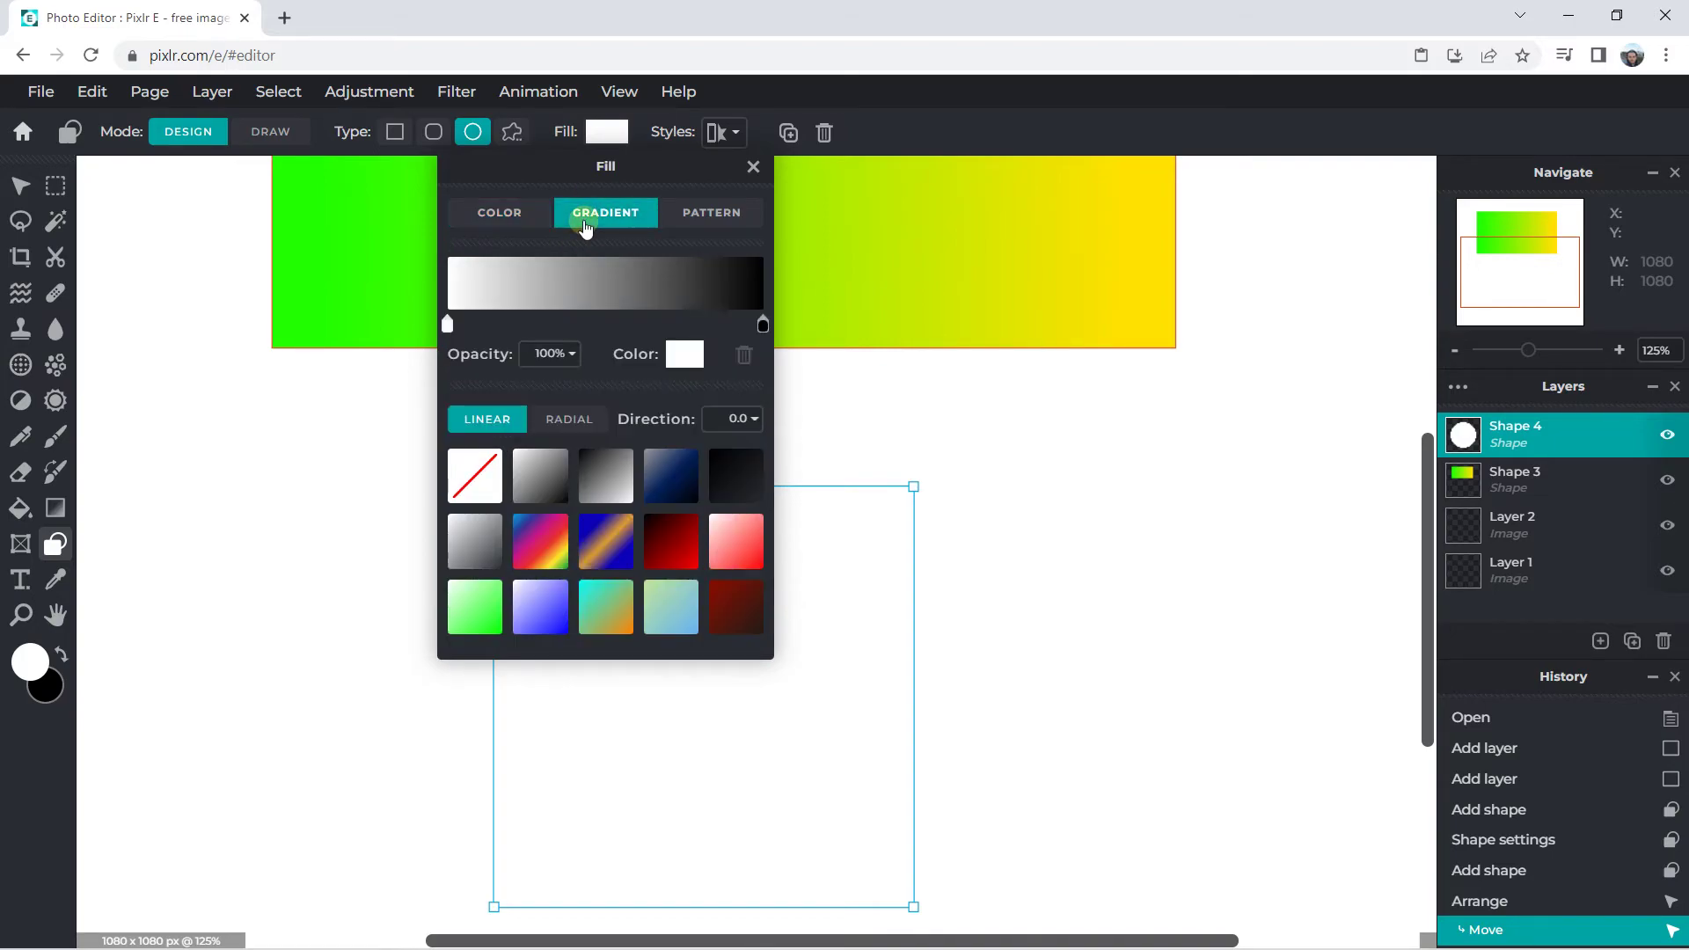
{"action": "left_click", "coordinate": [449, 326]}
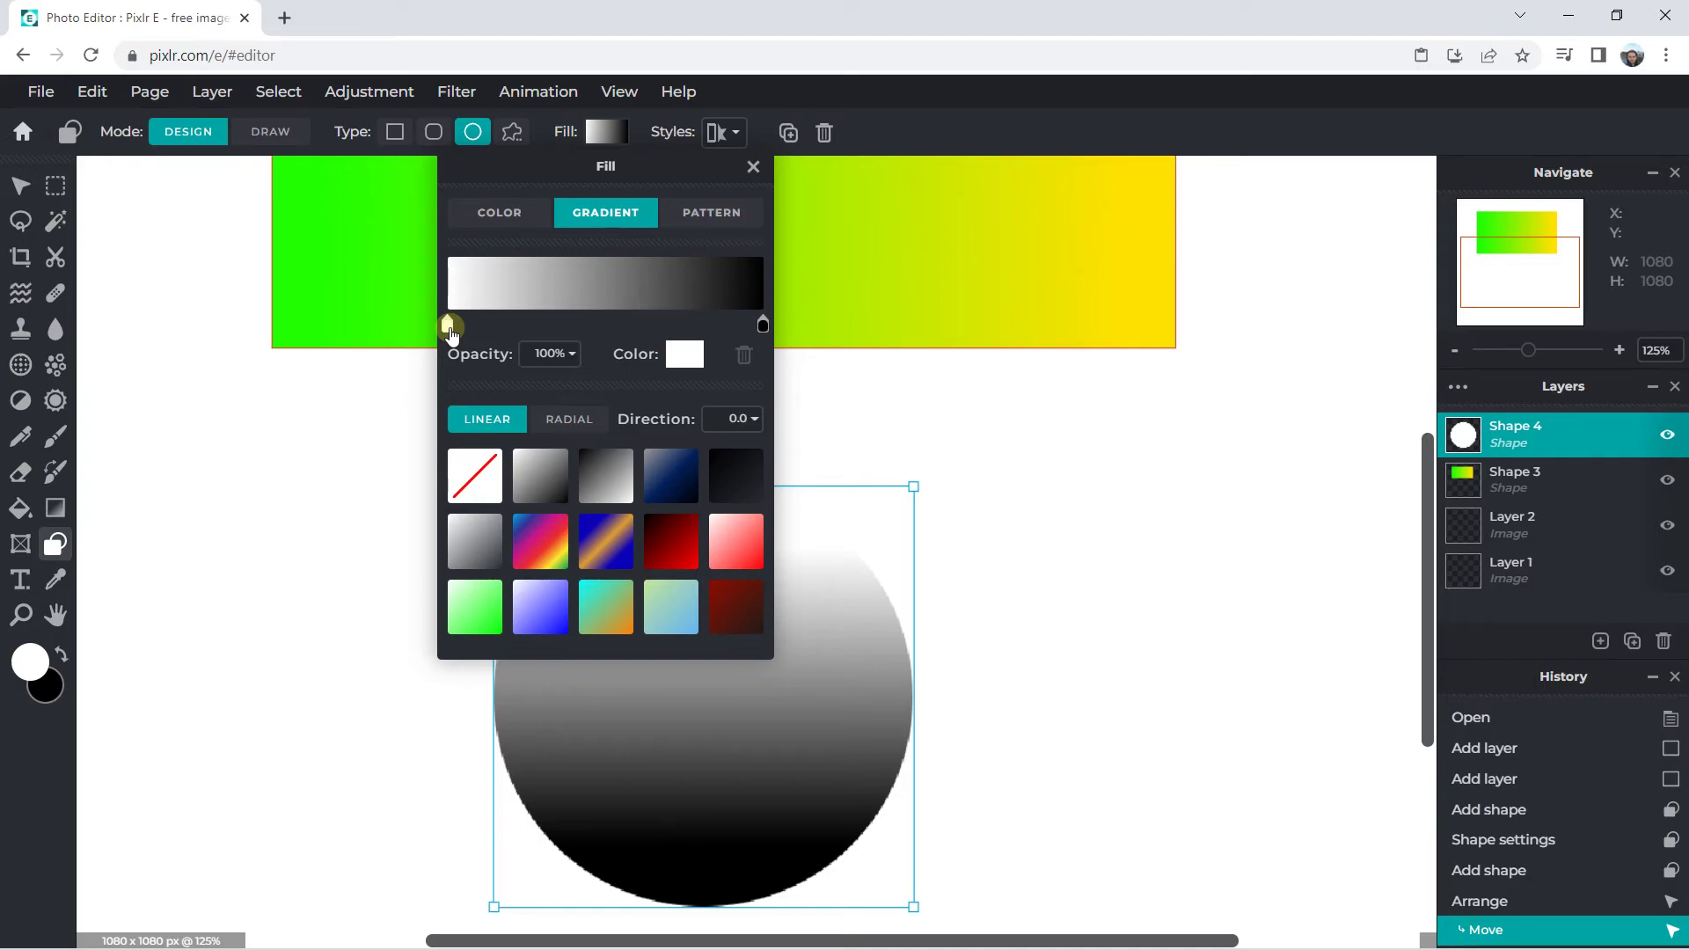
- Set the left gradient stop to bright yellow
{"action": "left_click", "coordinate": [684, 354]}
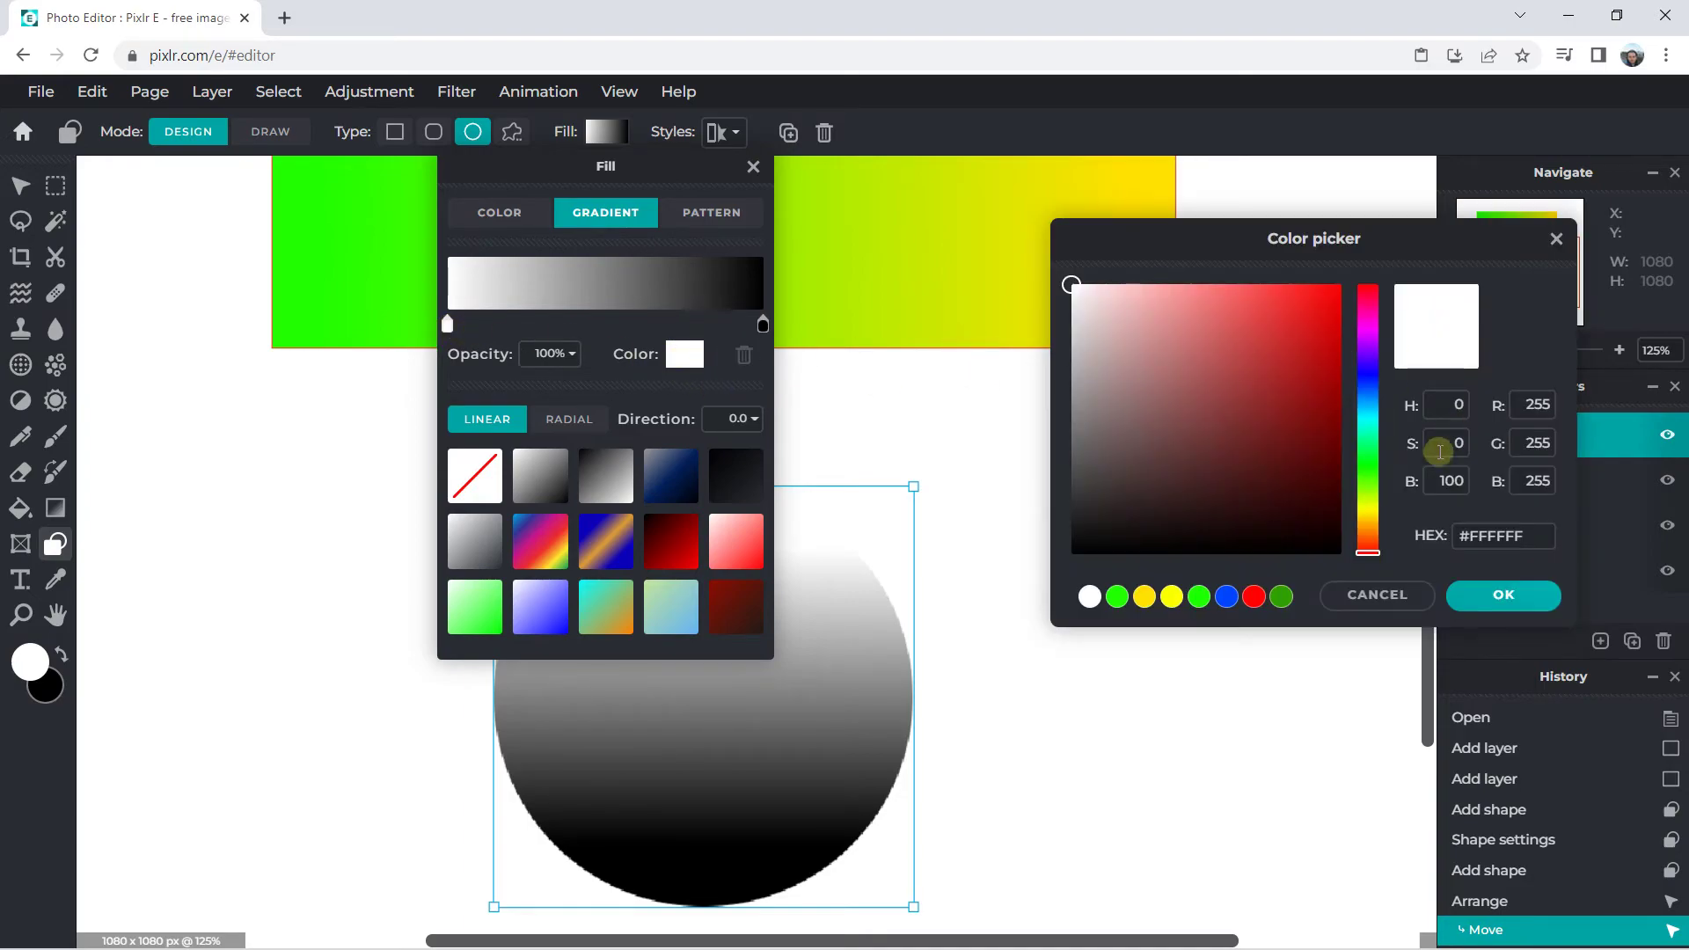
{"action": "mouse_move", "coordinate": [1384, 507]}
{"action": "left_mouse_down"}
{"action": "mouse_move", "coordinate": [1384, 526]}
{"action": "mouse_move", "coordinate": [1384, 507]}
{"action": "left_mouse_up"}
{"action": "left_click", "coordinate": [1341, 284]}
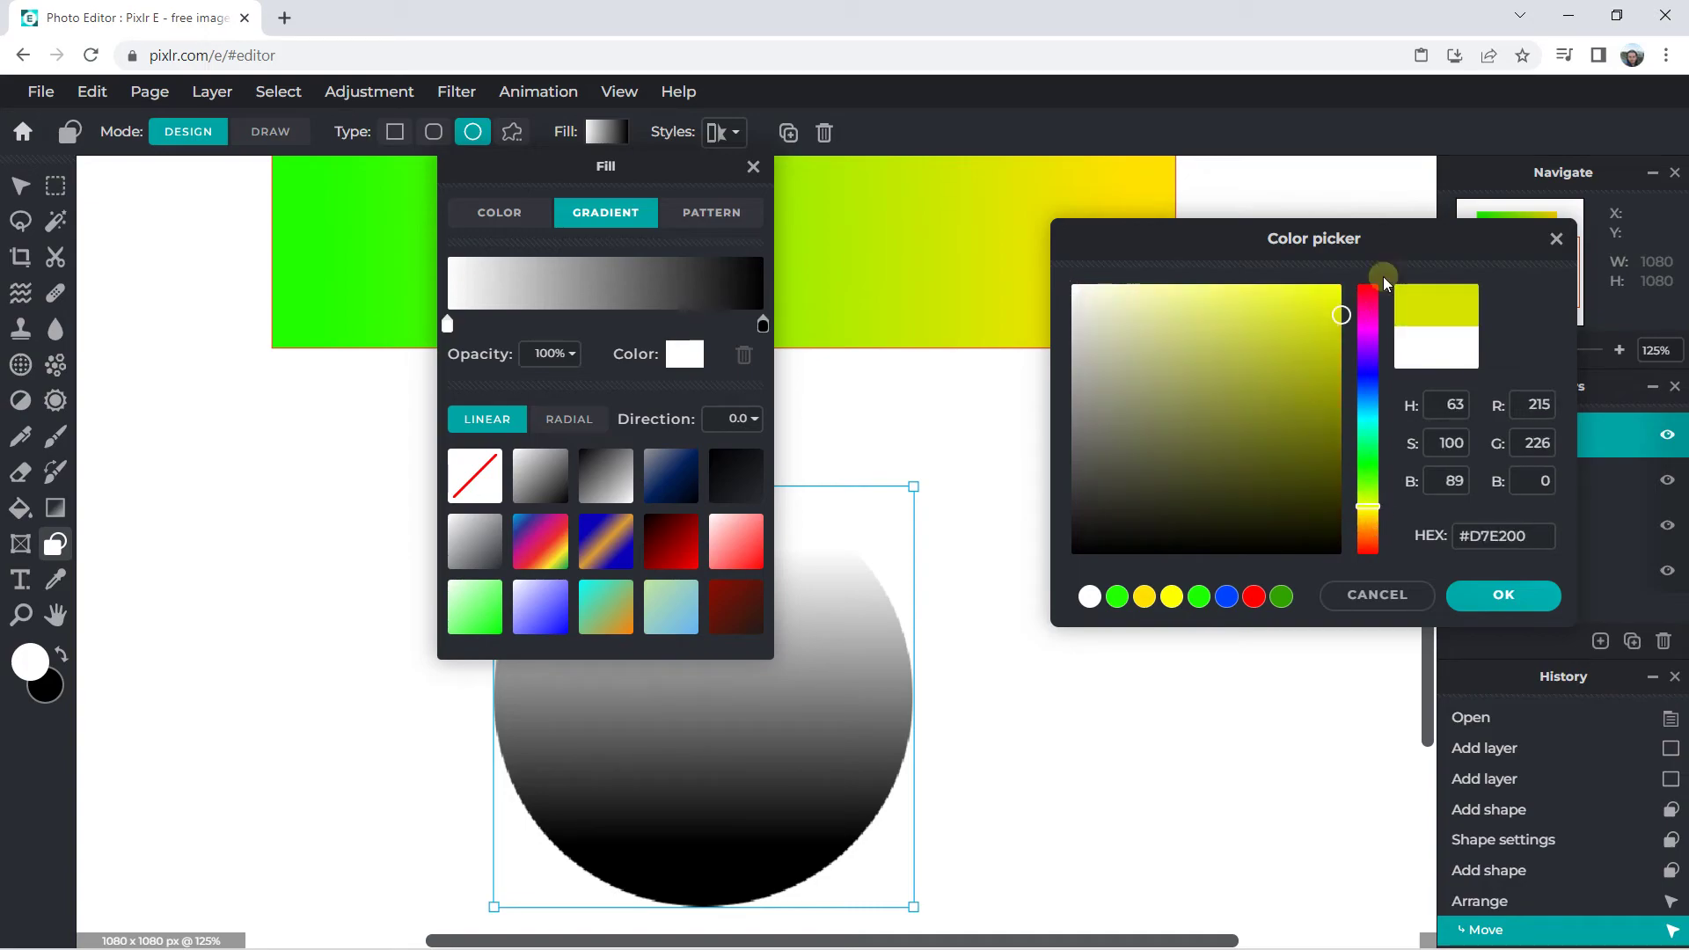
{"action": "left_click", "coordinate": [1505, 600]}
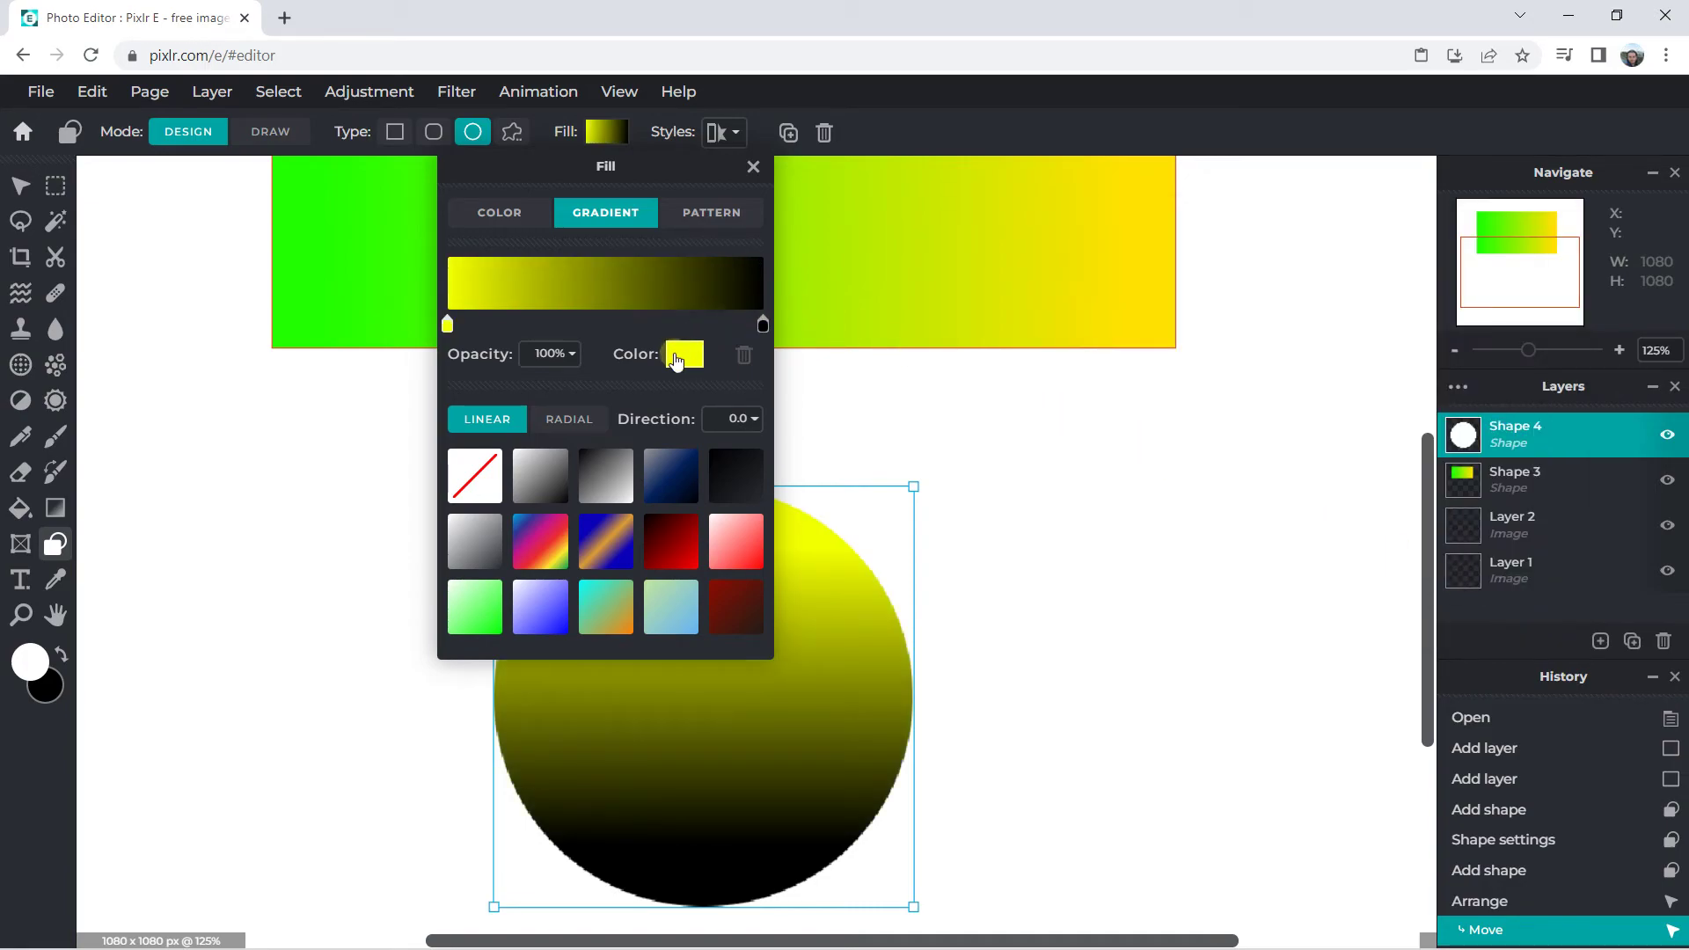
{"action": "left_click", "coordinate": [675, 355]}
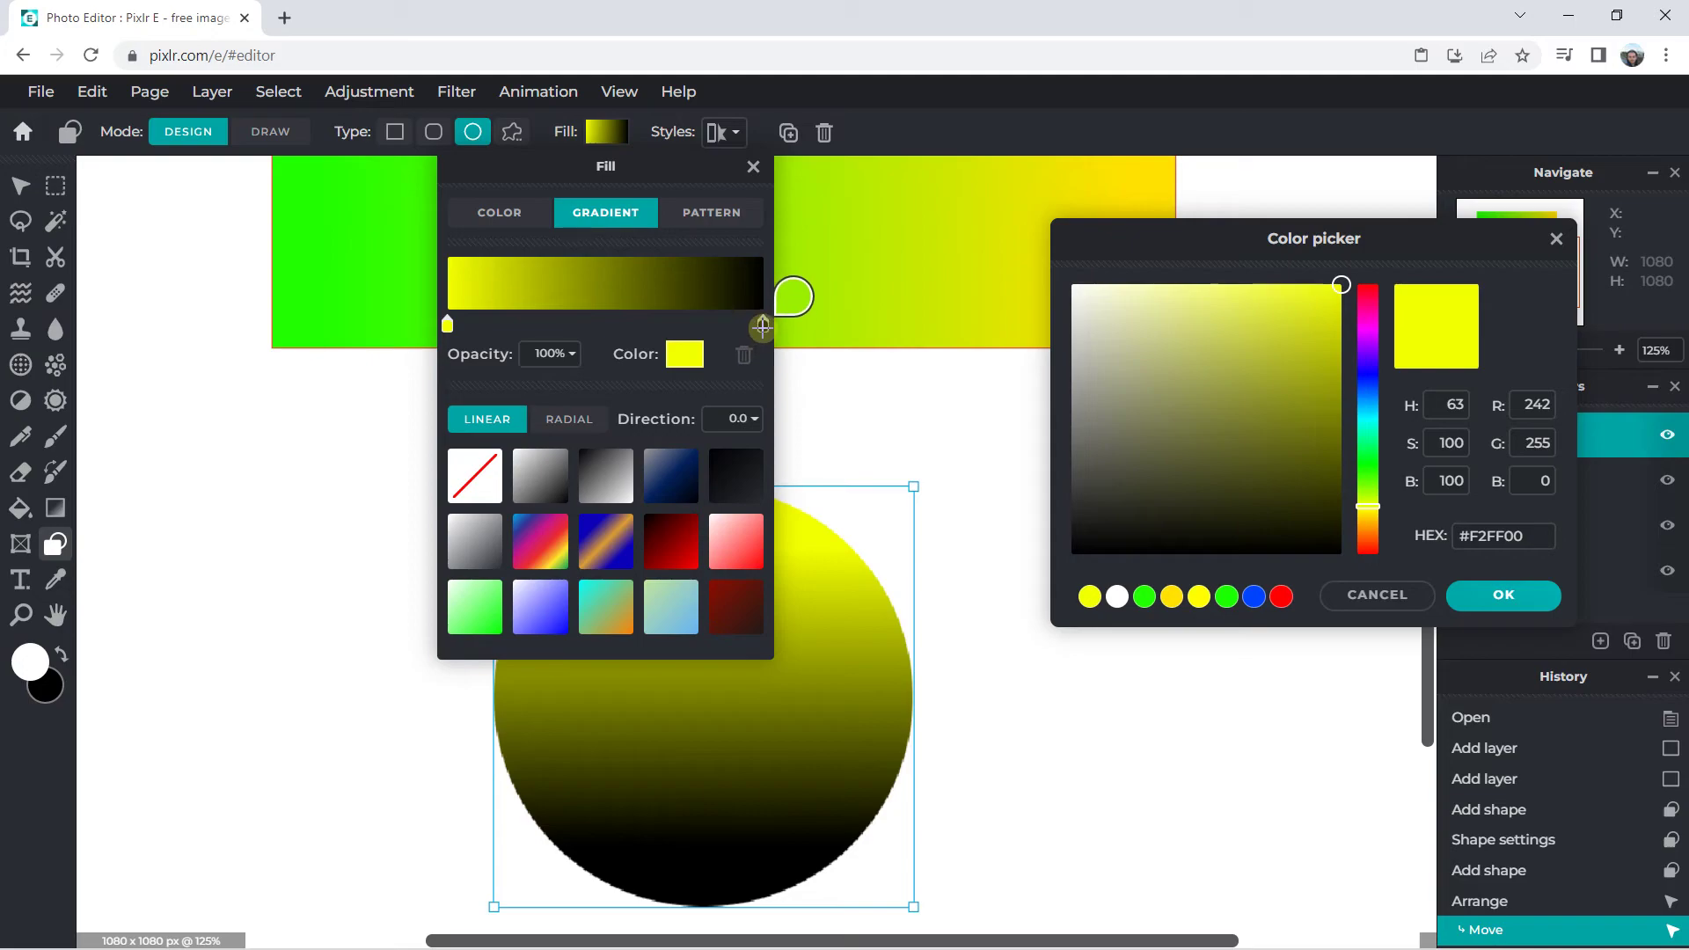
{"action": "left_click", "coordinate": [1389, 595]}
- Change the right, black gradient stop to orange
{"action": "left_click", "coordinate": [761, 322]}
{"action": "left_click", "coordinate": [684, 353]}
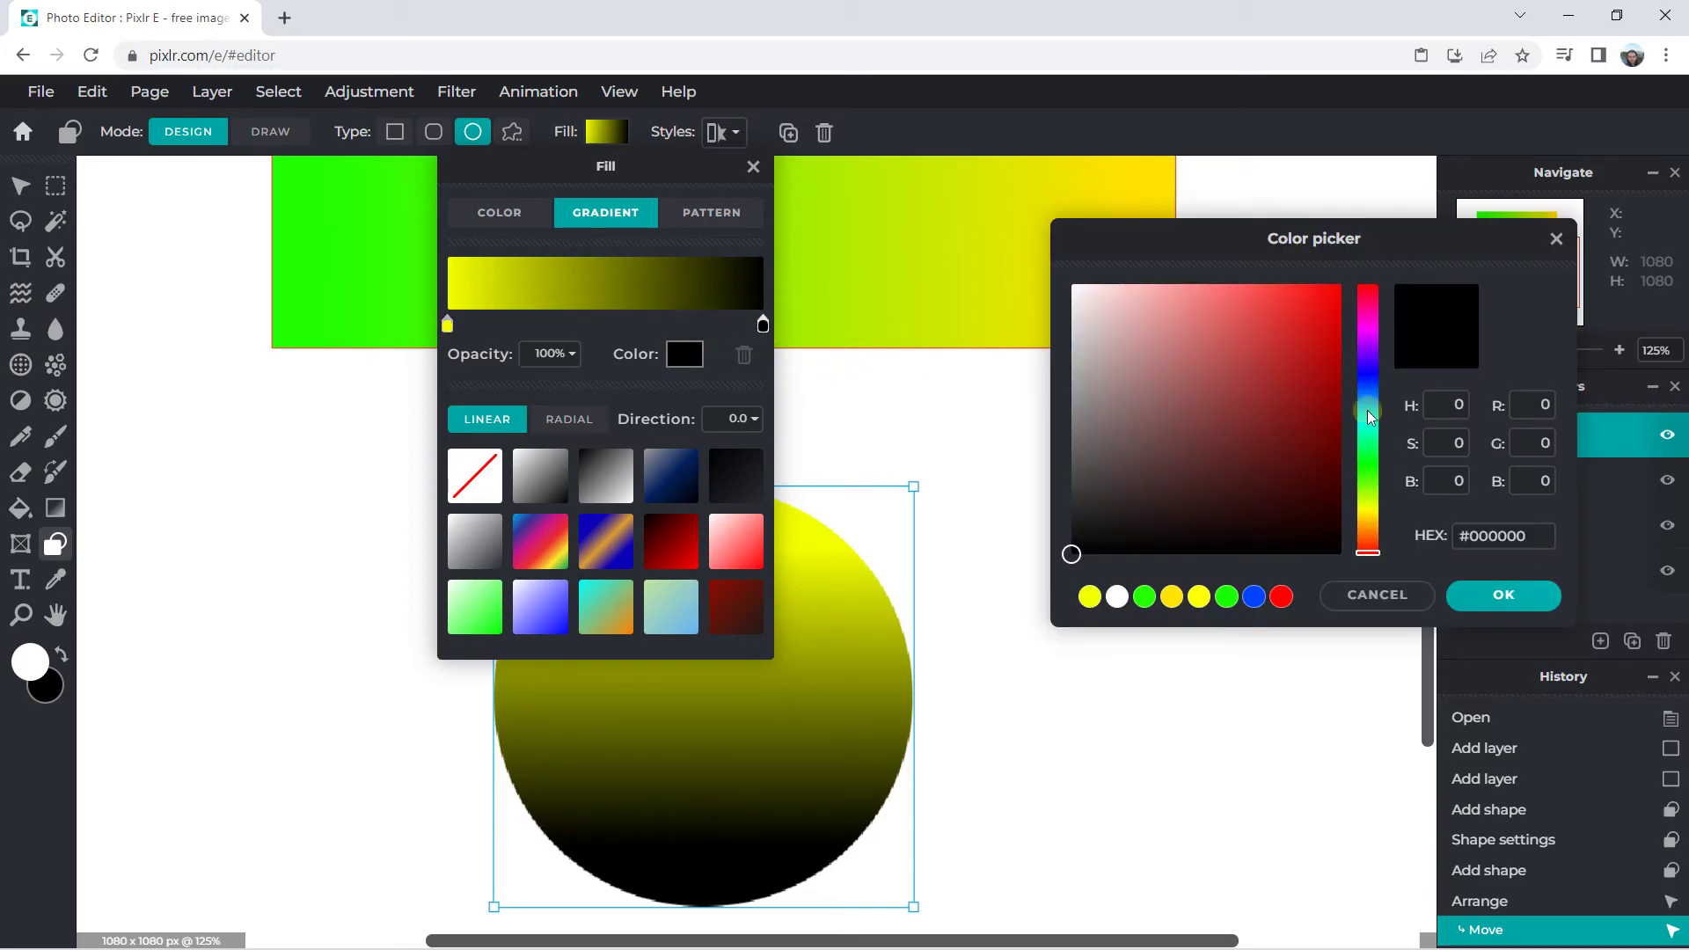
{"action": "left_click", "coordinate": [1374, 518]}
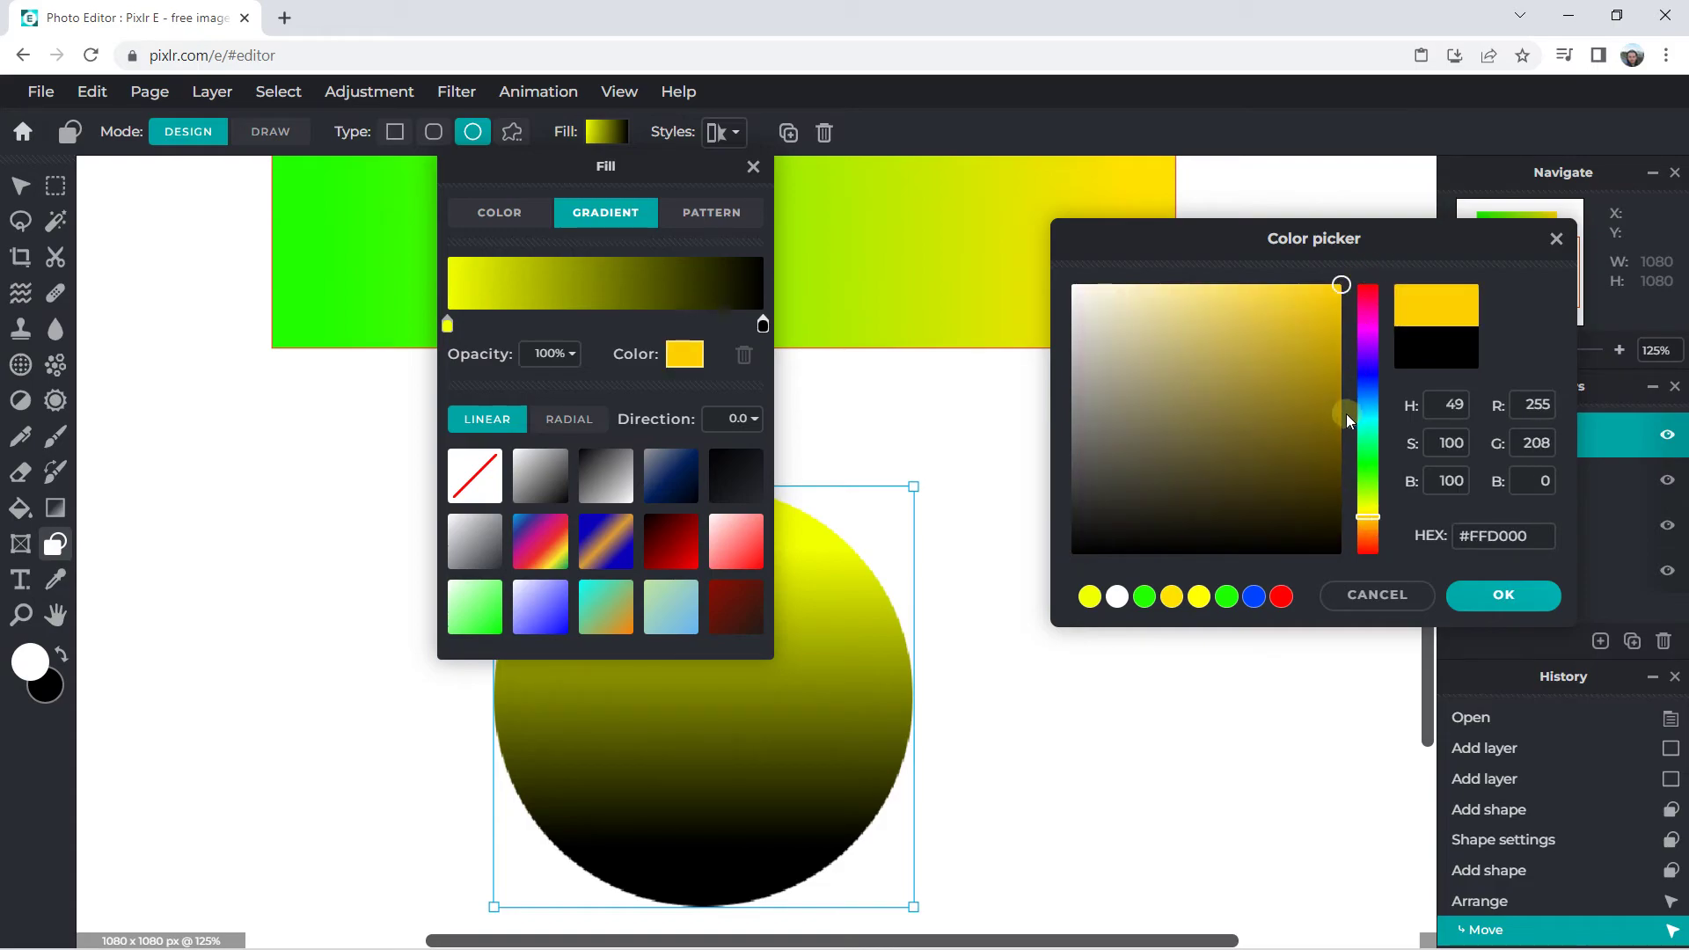
{"action": "left_click", "coordinate": [1500, 594]}
{"action": "left_click", "coordinate": [685, 354]}
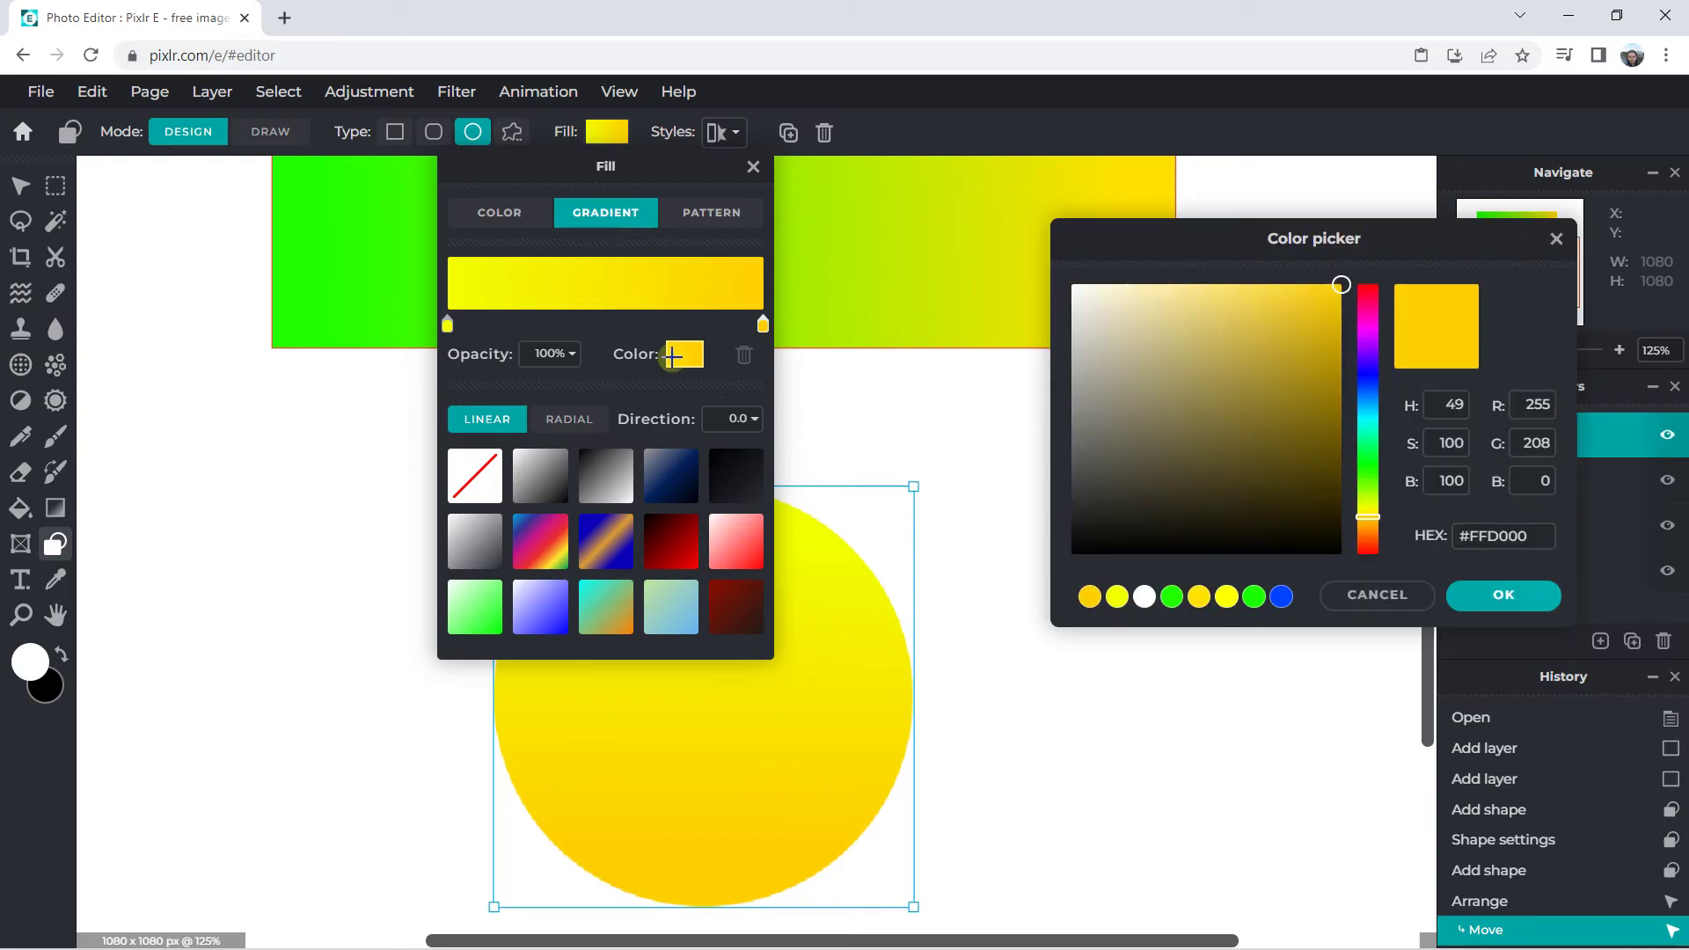
{"action": "left_click_drag", "start_coordinate": [1373, 517], "coordinate": [1372, 534]}
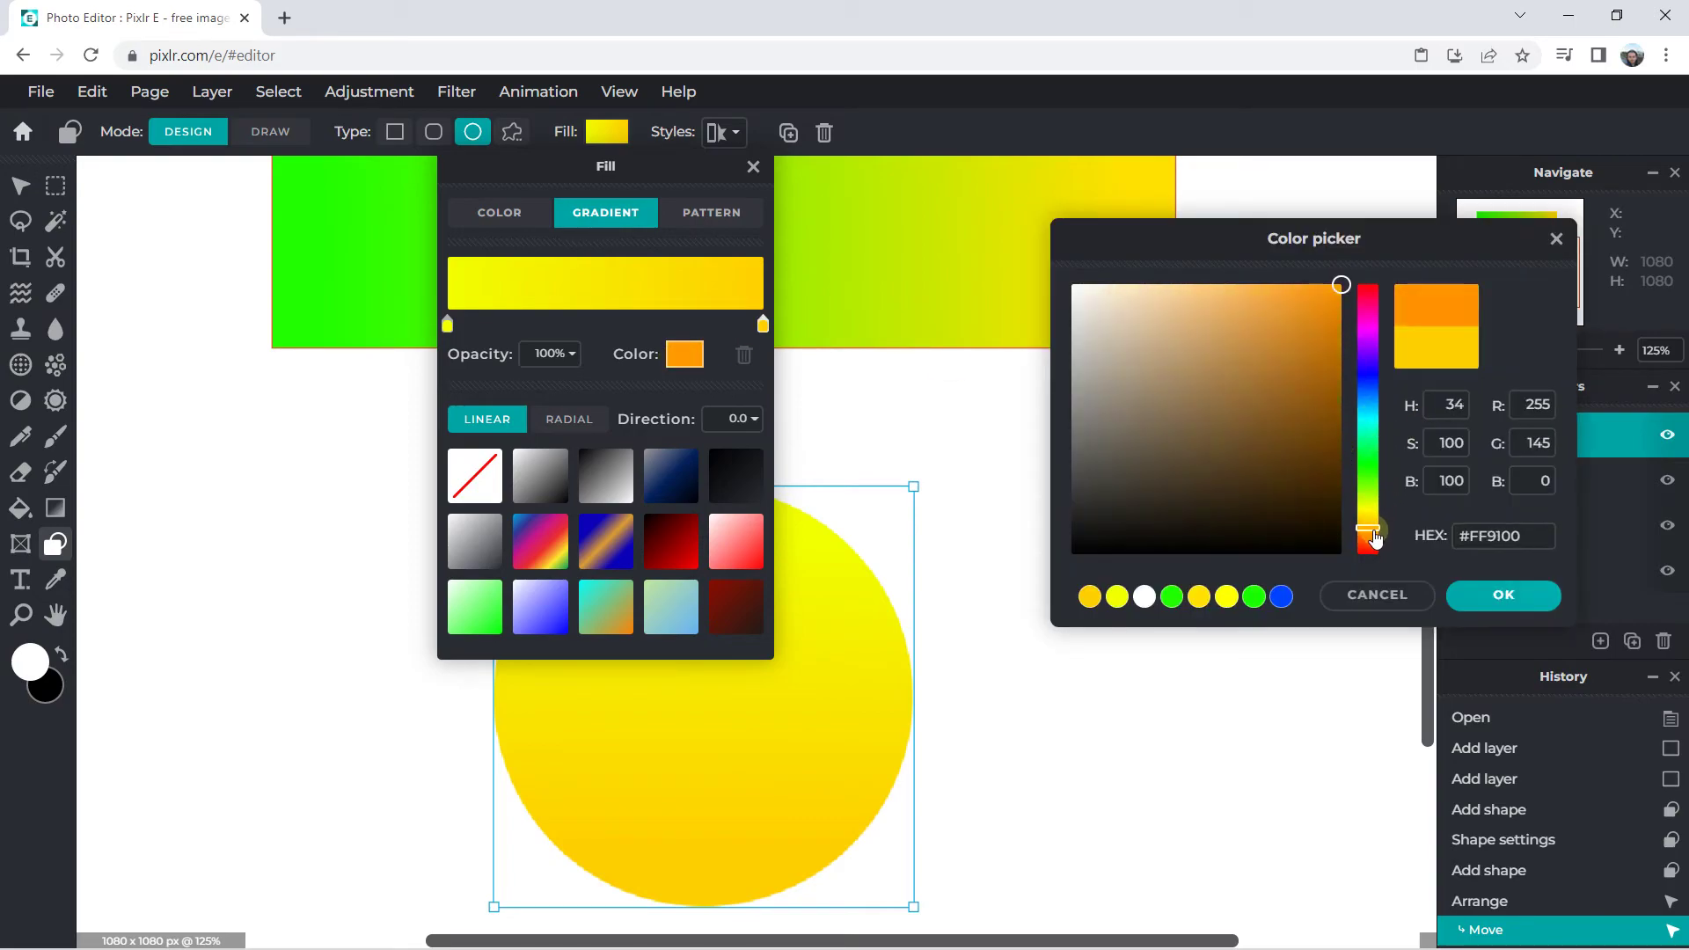
{"action": "left_click", "coordinate": [1504, 594]}
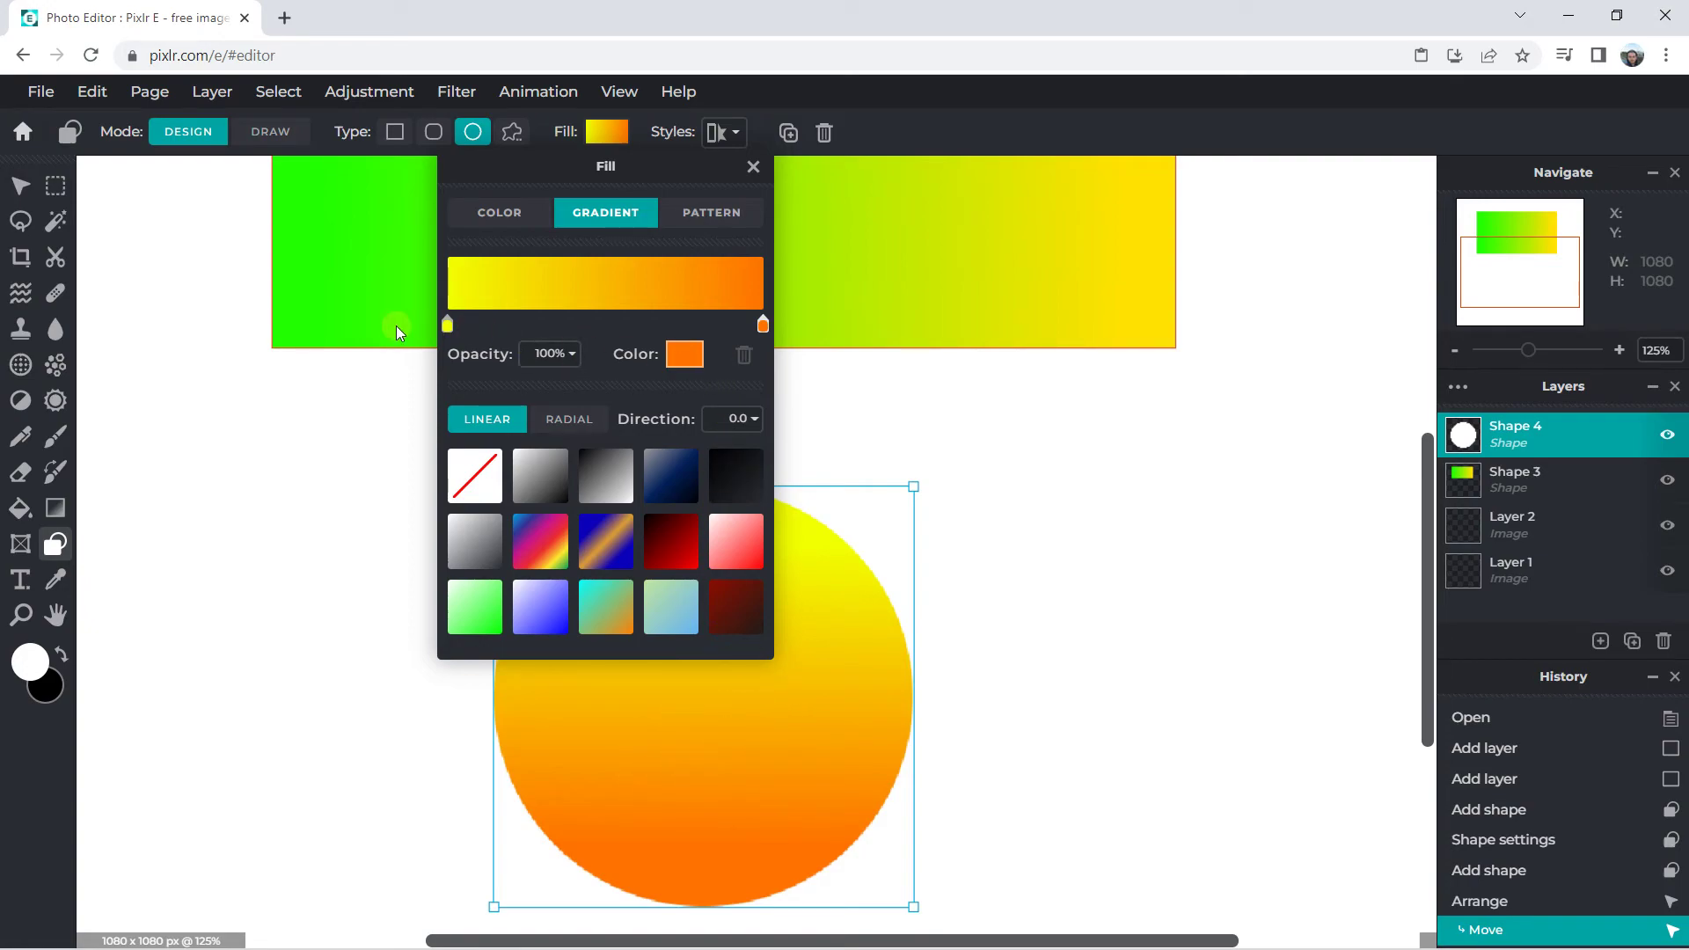
- Drag the two gradient stops to rebalance the orange-to-yellow blend and apply it
{"action": "left_click_drag", "start_coordinate": [448, 326], "coordinate": [615, 325]}
{"action": "left_click_drag", "start_coordinate": [762, 326], "coordinate": [435, 330]}
{"action": "left_click", "coordinate": [434, 329]}
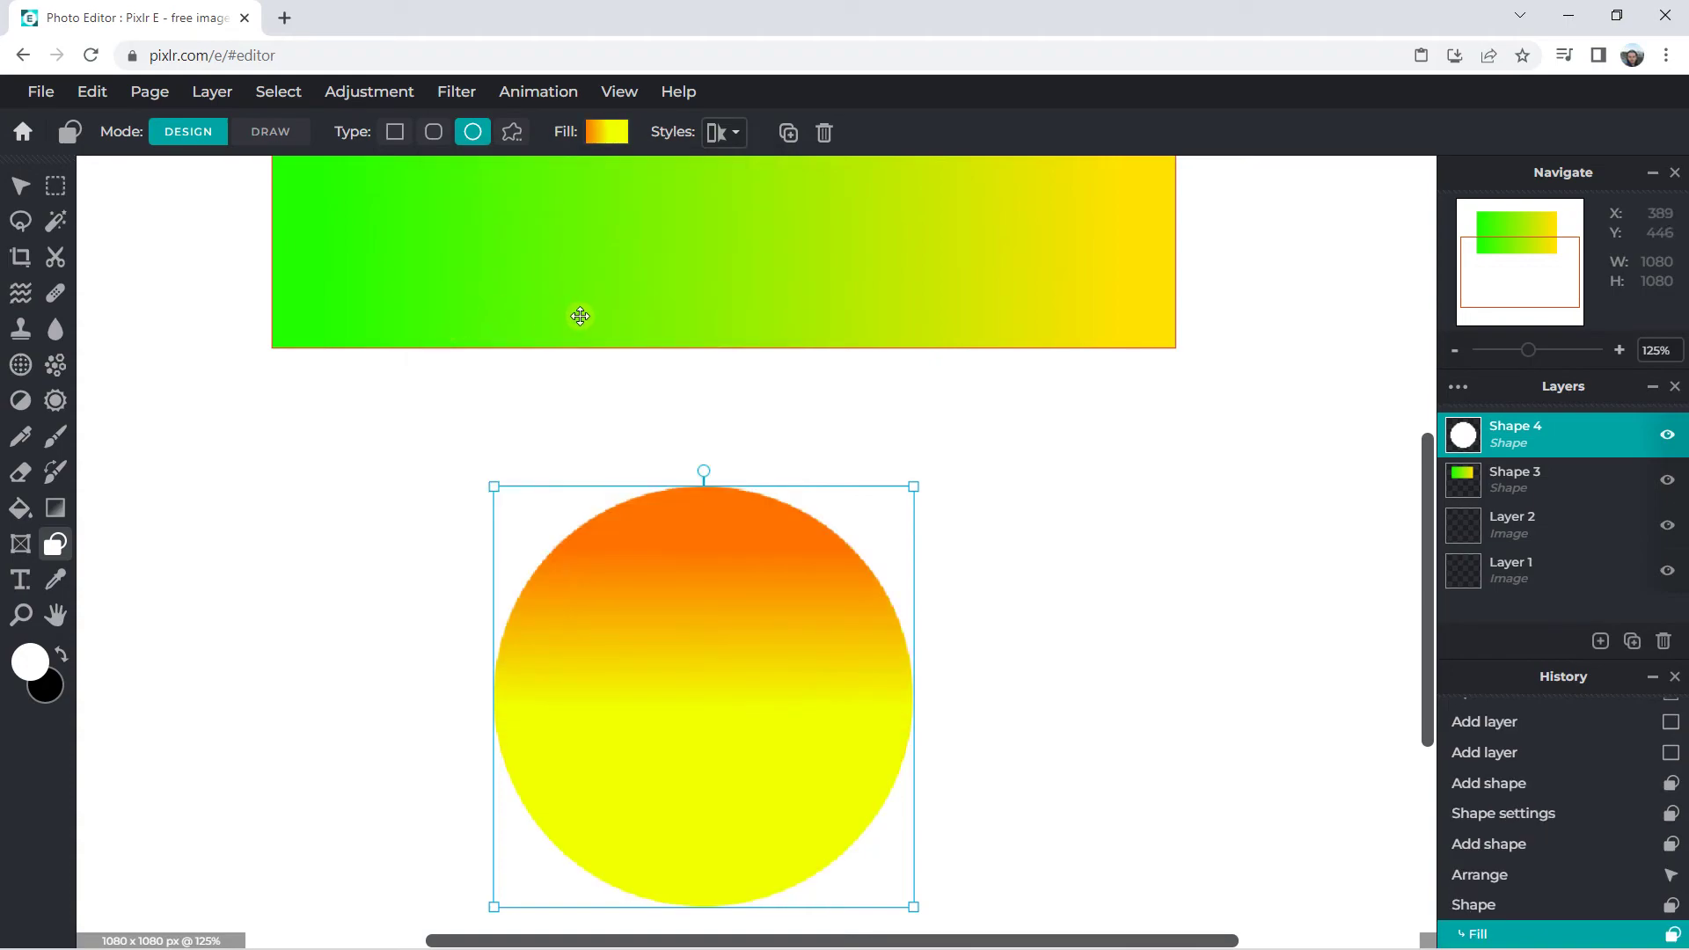
- Move the yellow stop to the right end and make the orange stop a redder #FF5E00
{"action": "left_click", "coordinate": [607, 132]}
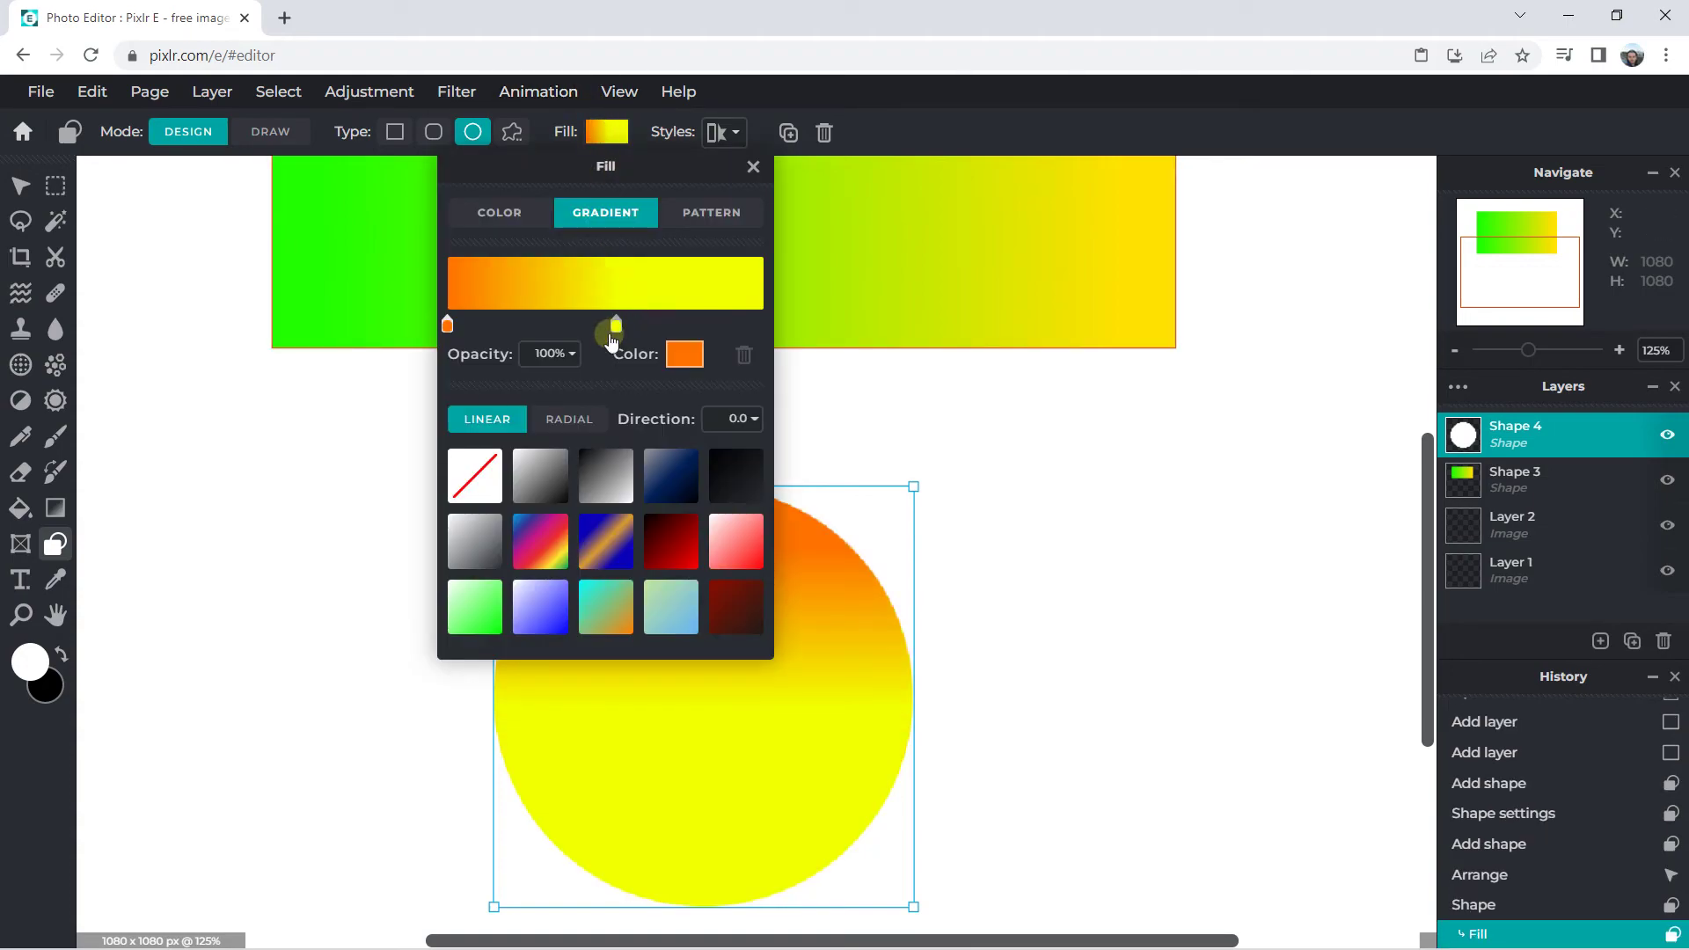
{"action": "left_click_drag", "start_coordinate": [617, 327], "coordinate": [778, 327]}
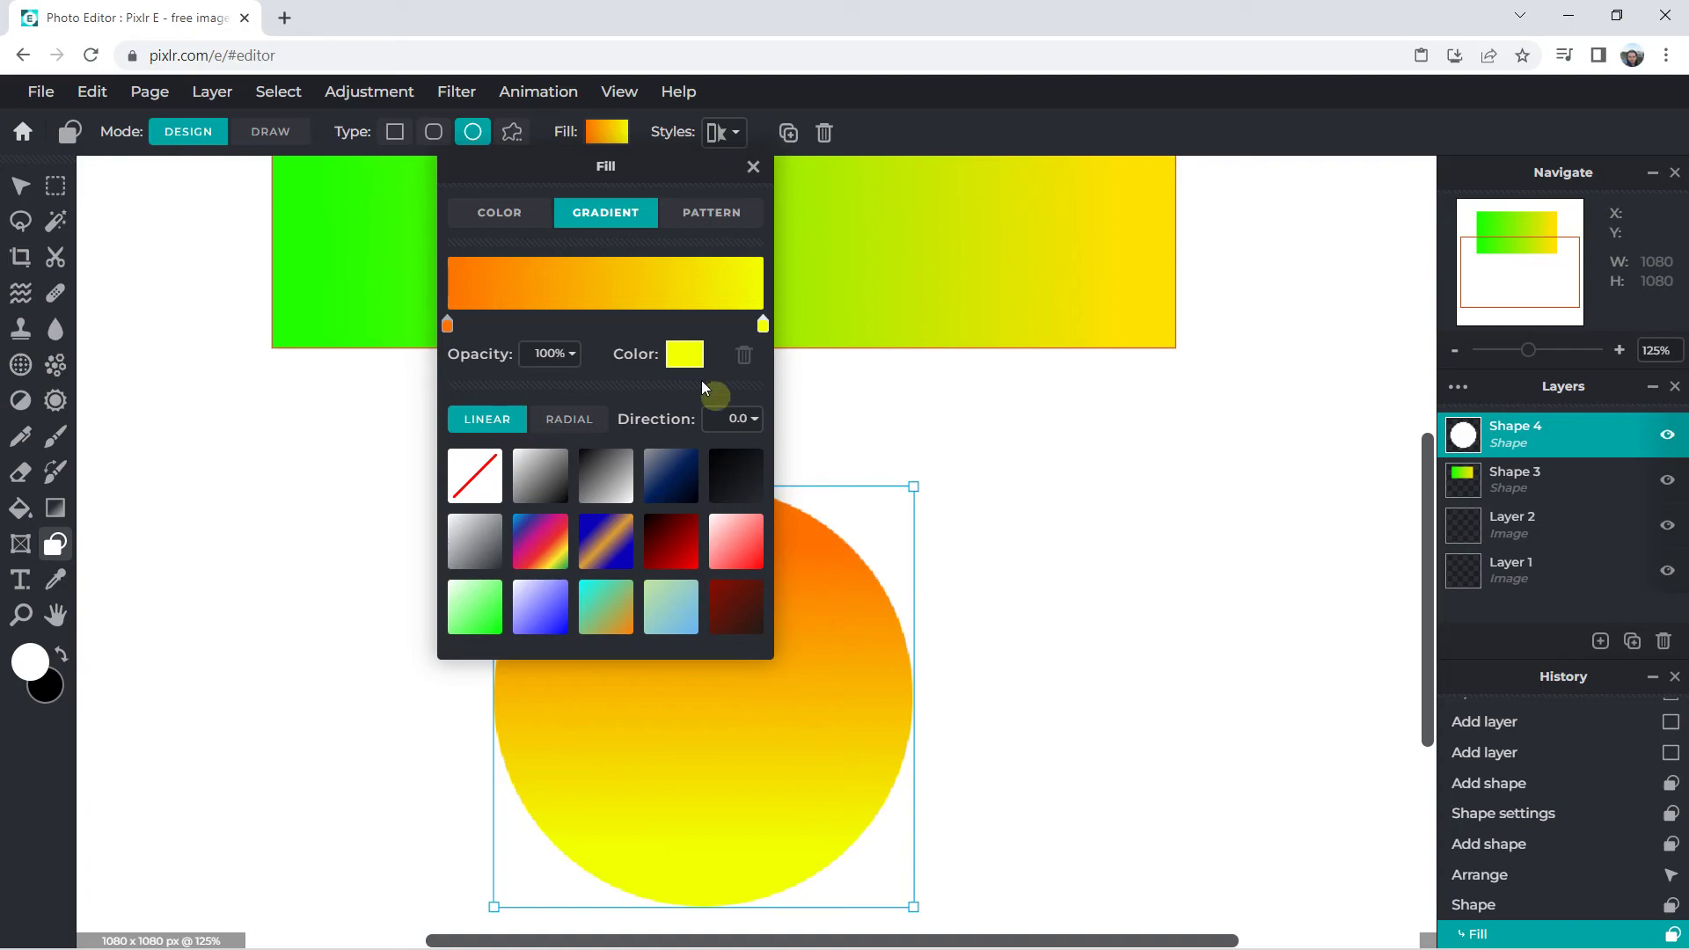
{"action": "left_click", "coordinate": [447, 324]}
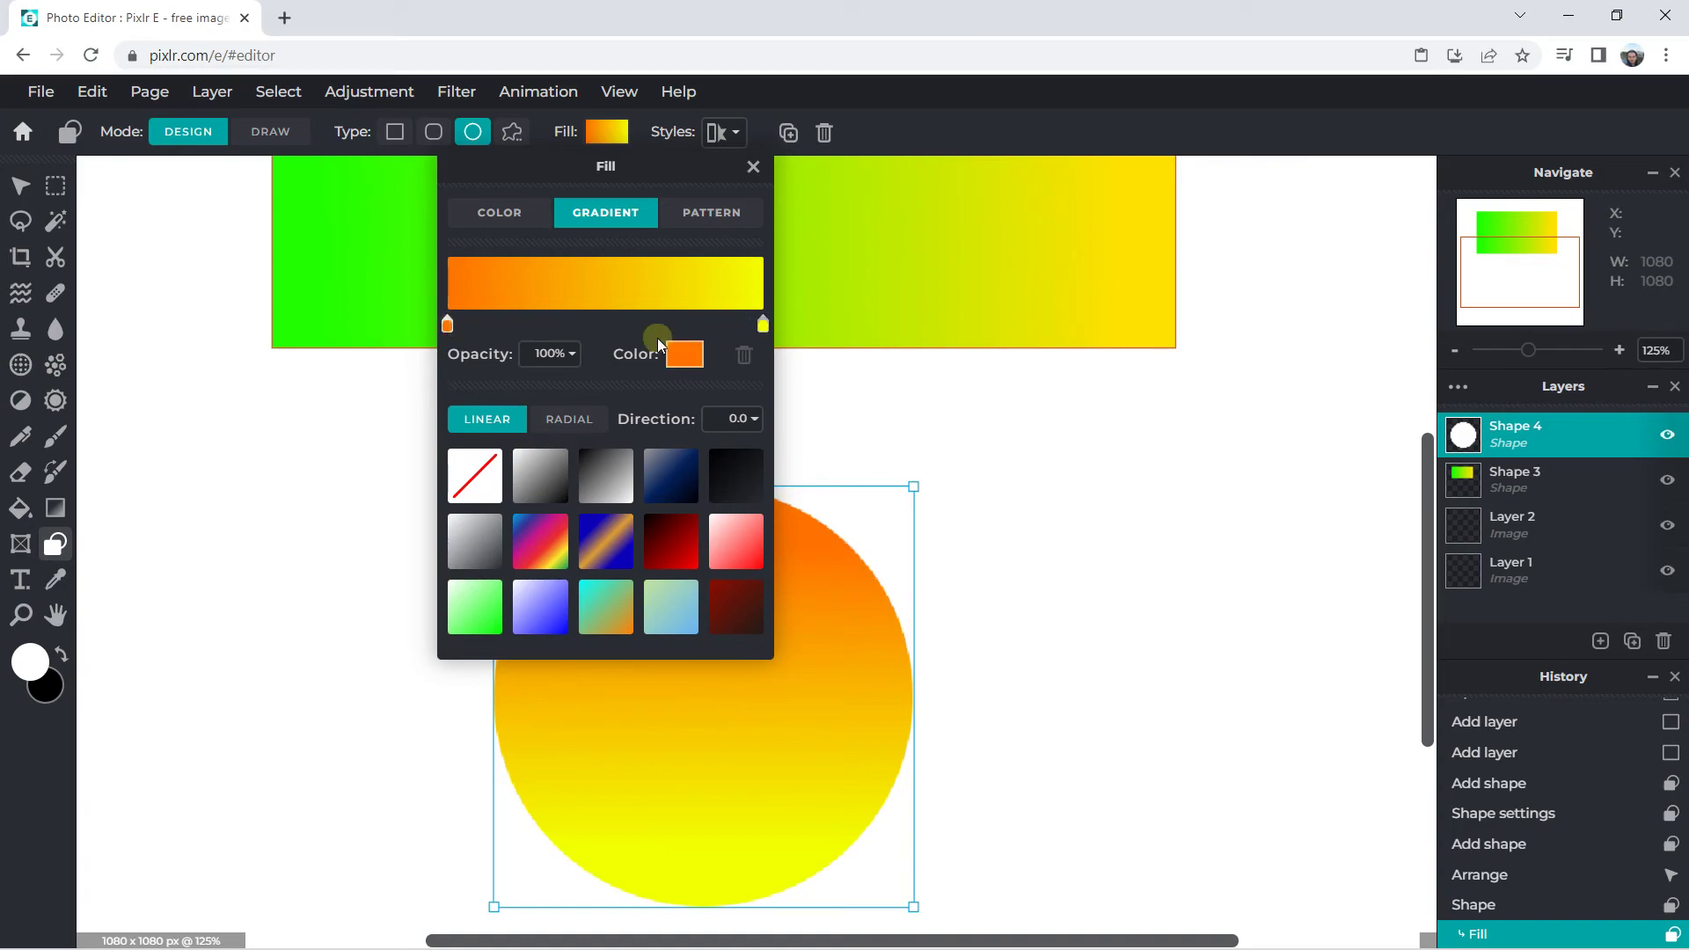
{"action": "left_click", "coordinate": [679, 352]}
{"action": "left_click_drag", "start_coordinate": [1334, 331], "coordinate": [1363, 271]}
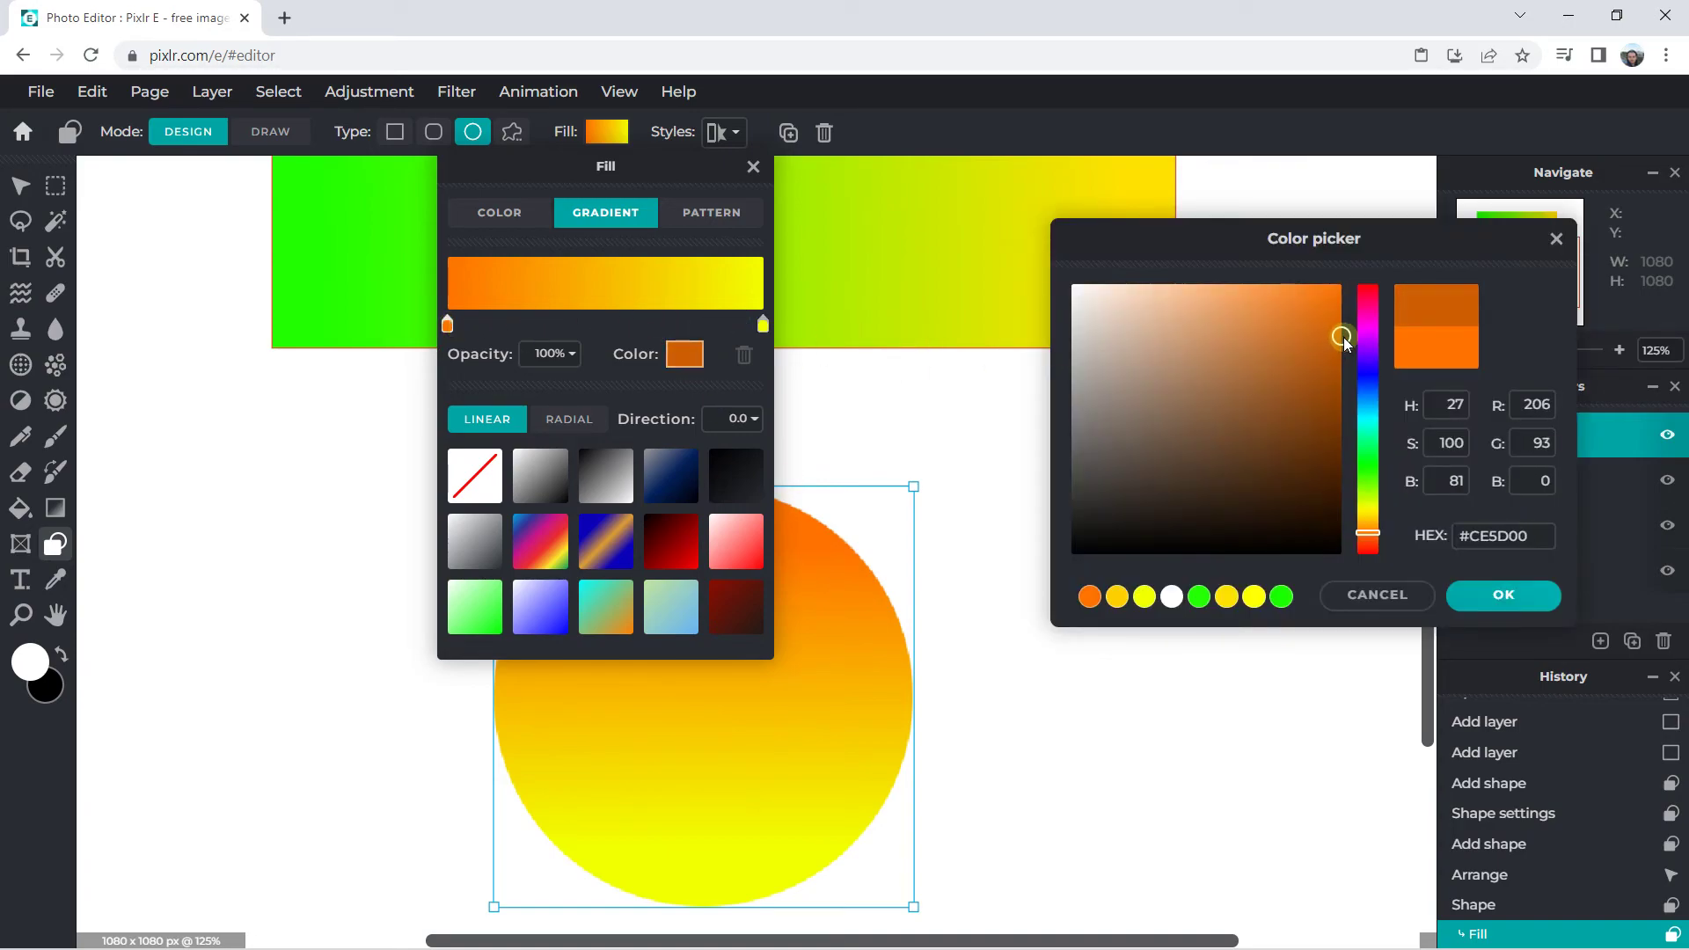
{"action": "left_click", "coordinate": [1368, 537]}
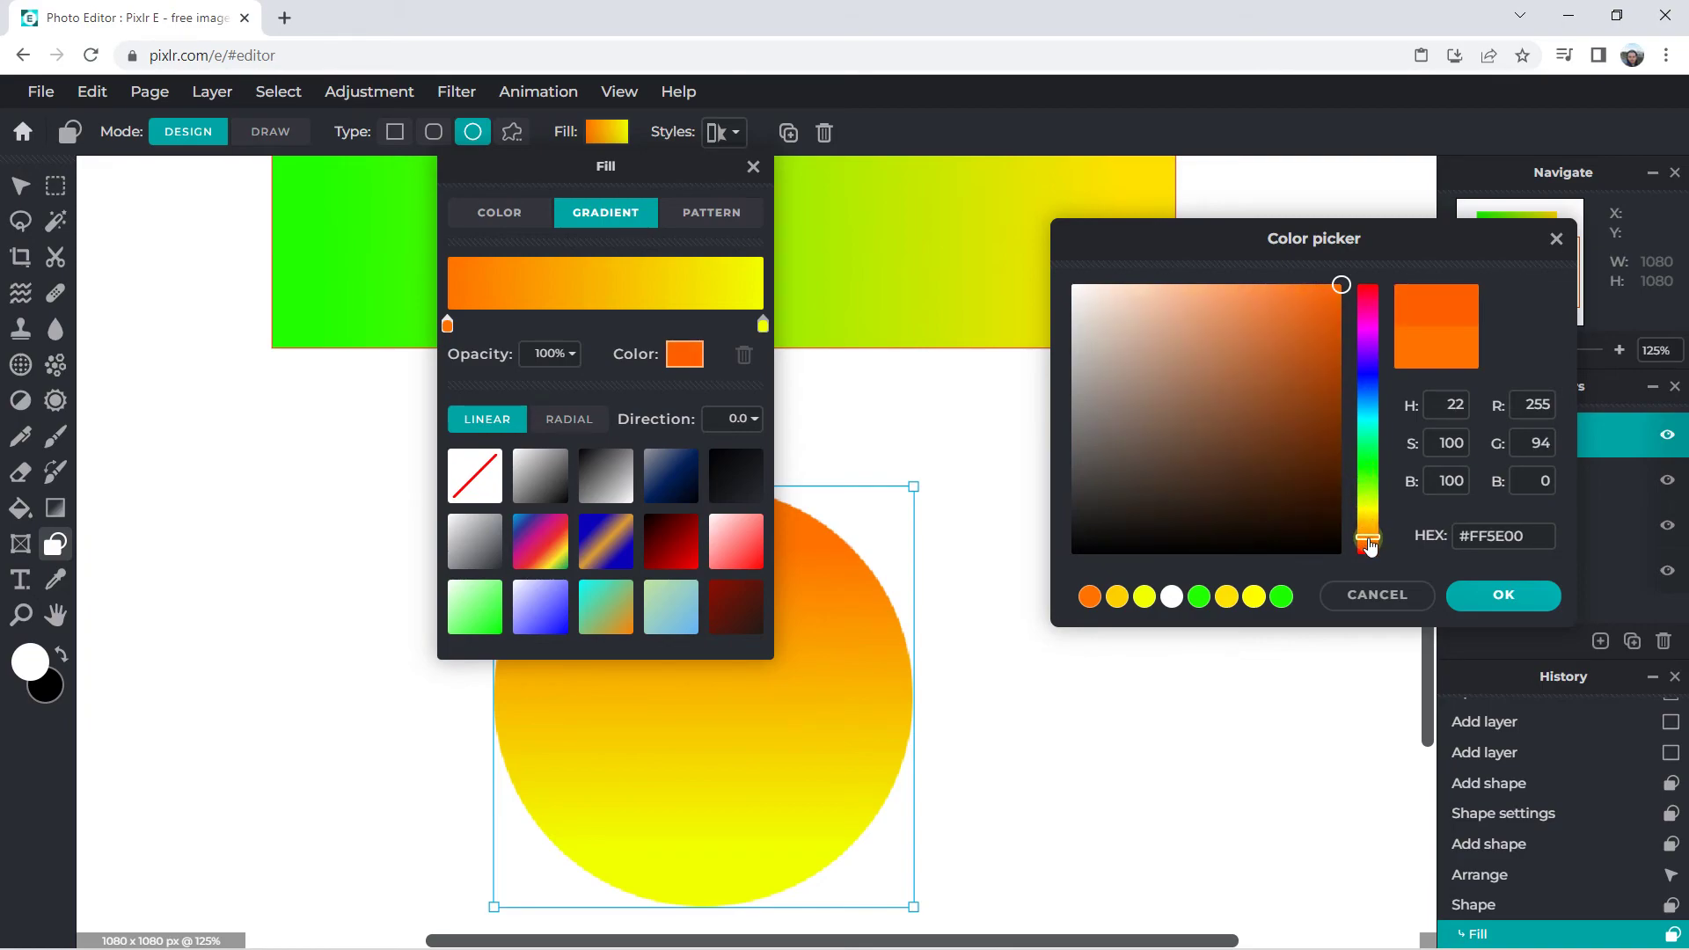
{"action": "left_click", "coordinate": [1502, 595]}
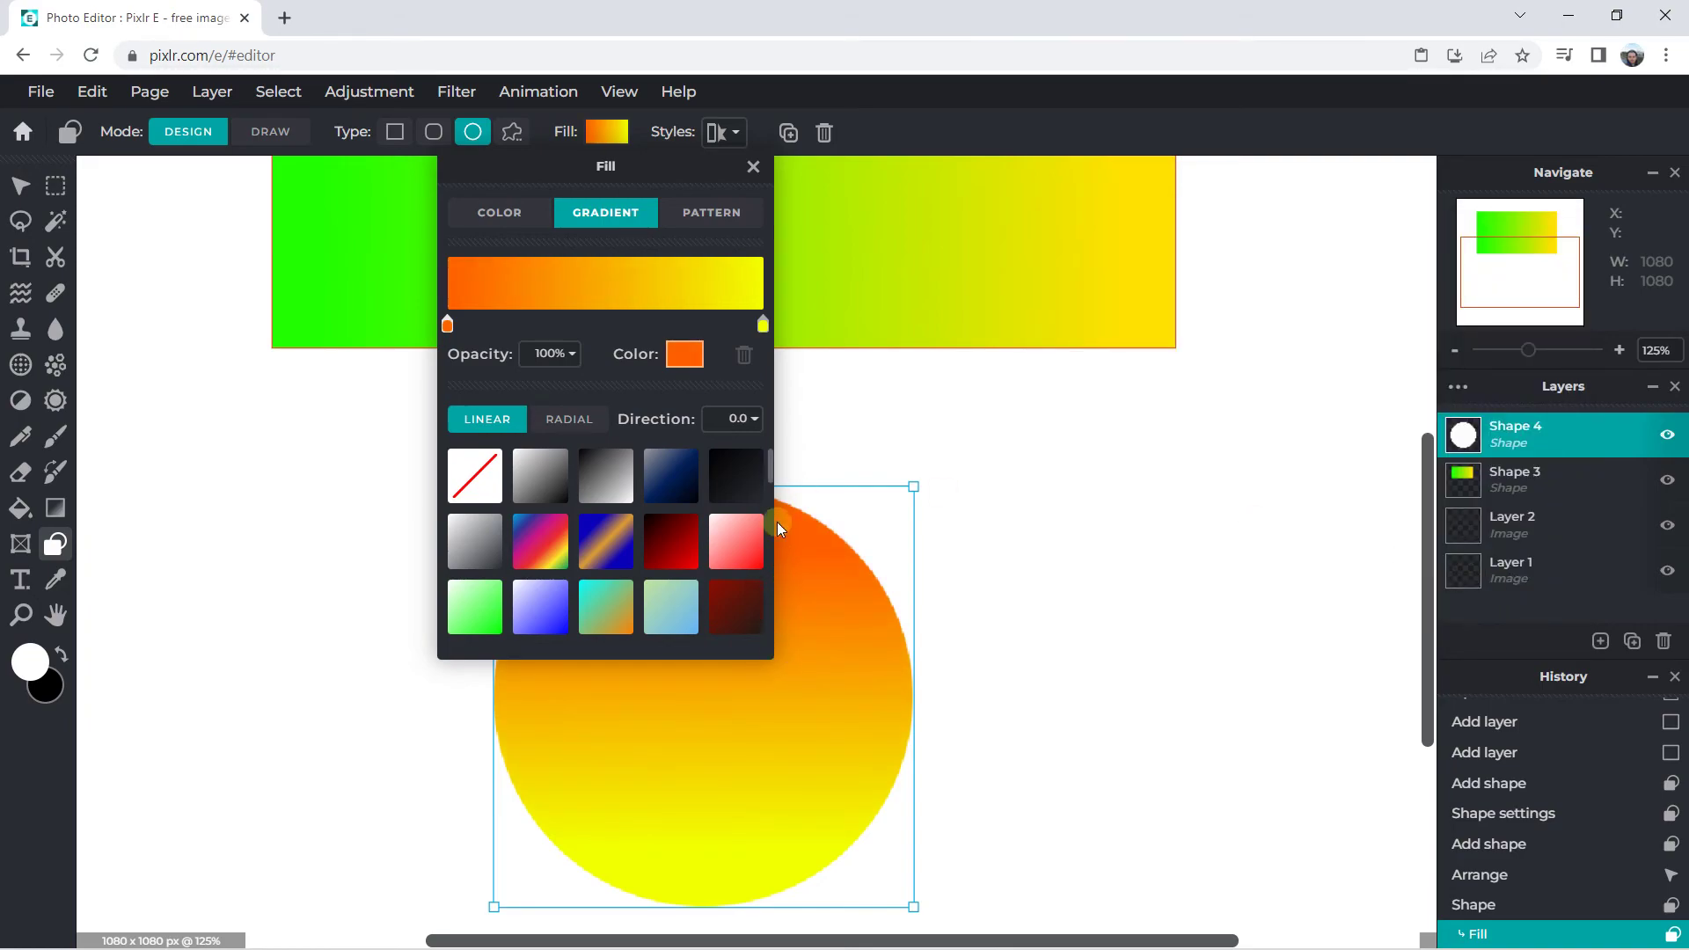
{"action": "left_click", "coordinate": [1096, 140]}
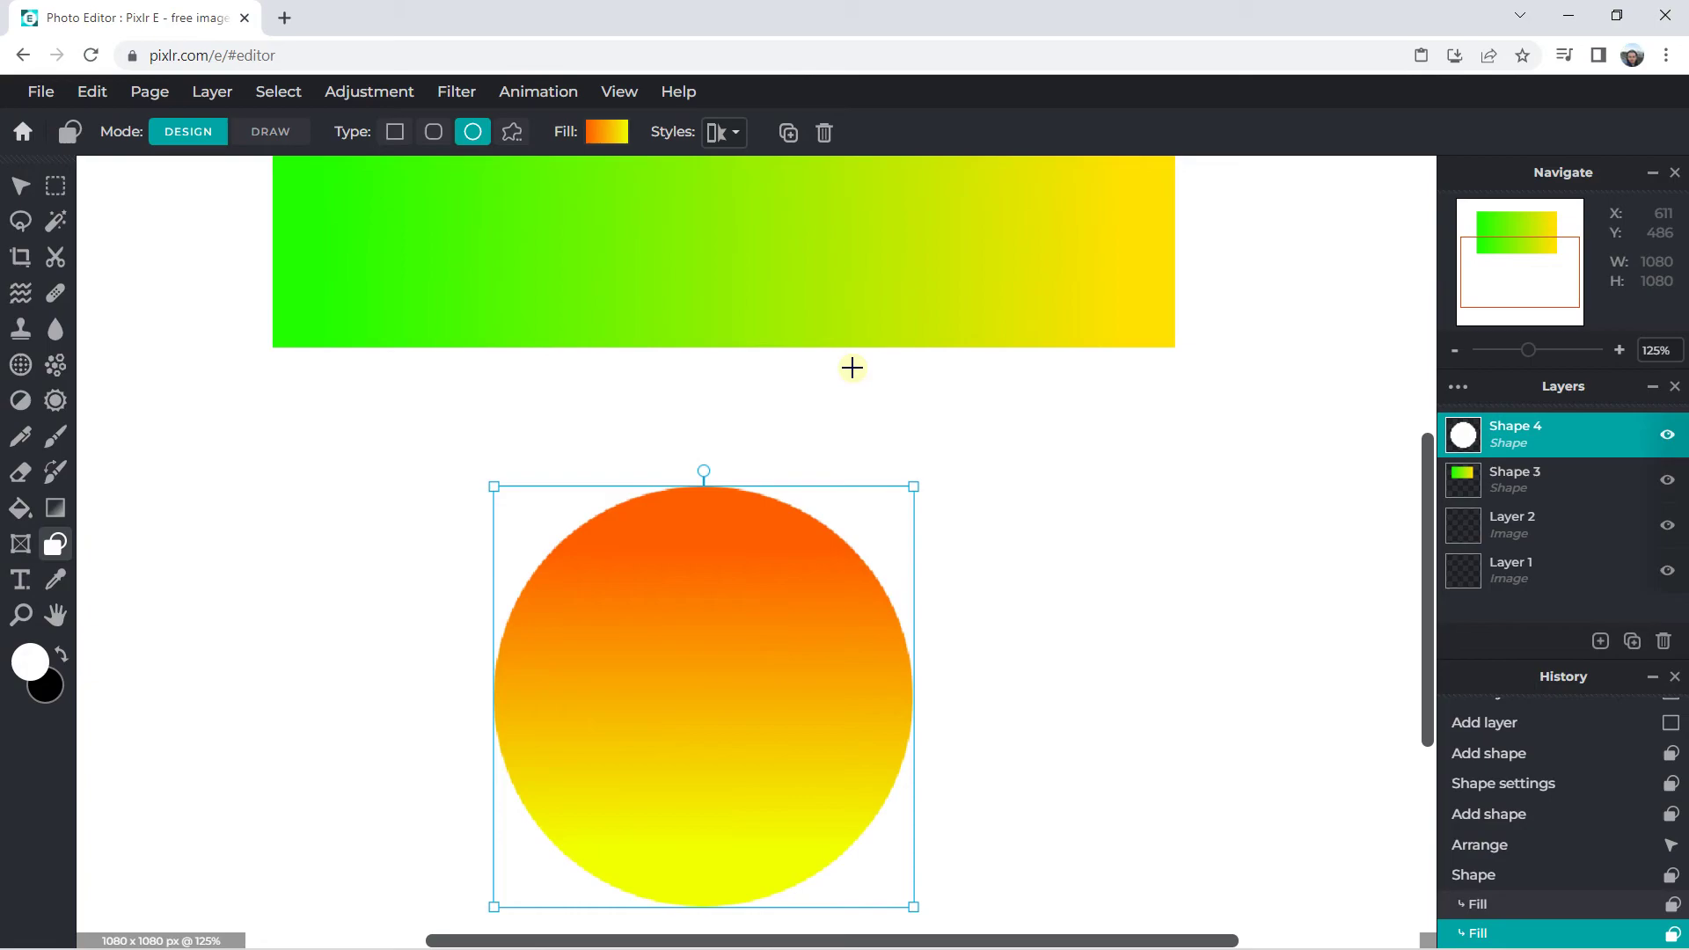
- Pull the yellow stop inward and keep the orange stop at the start
{"action": "left_click", "coordinate": [591, 124]}
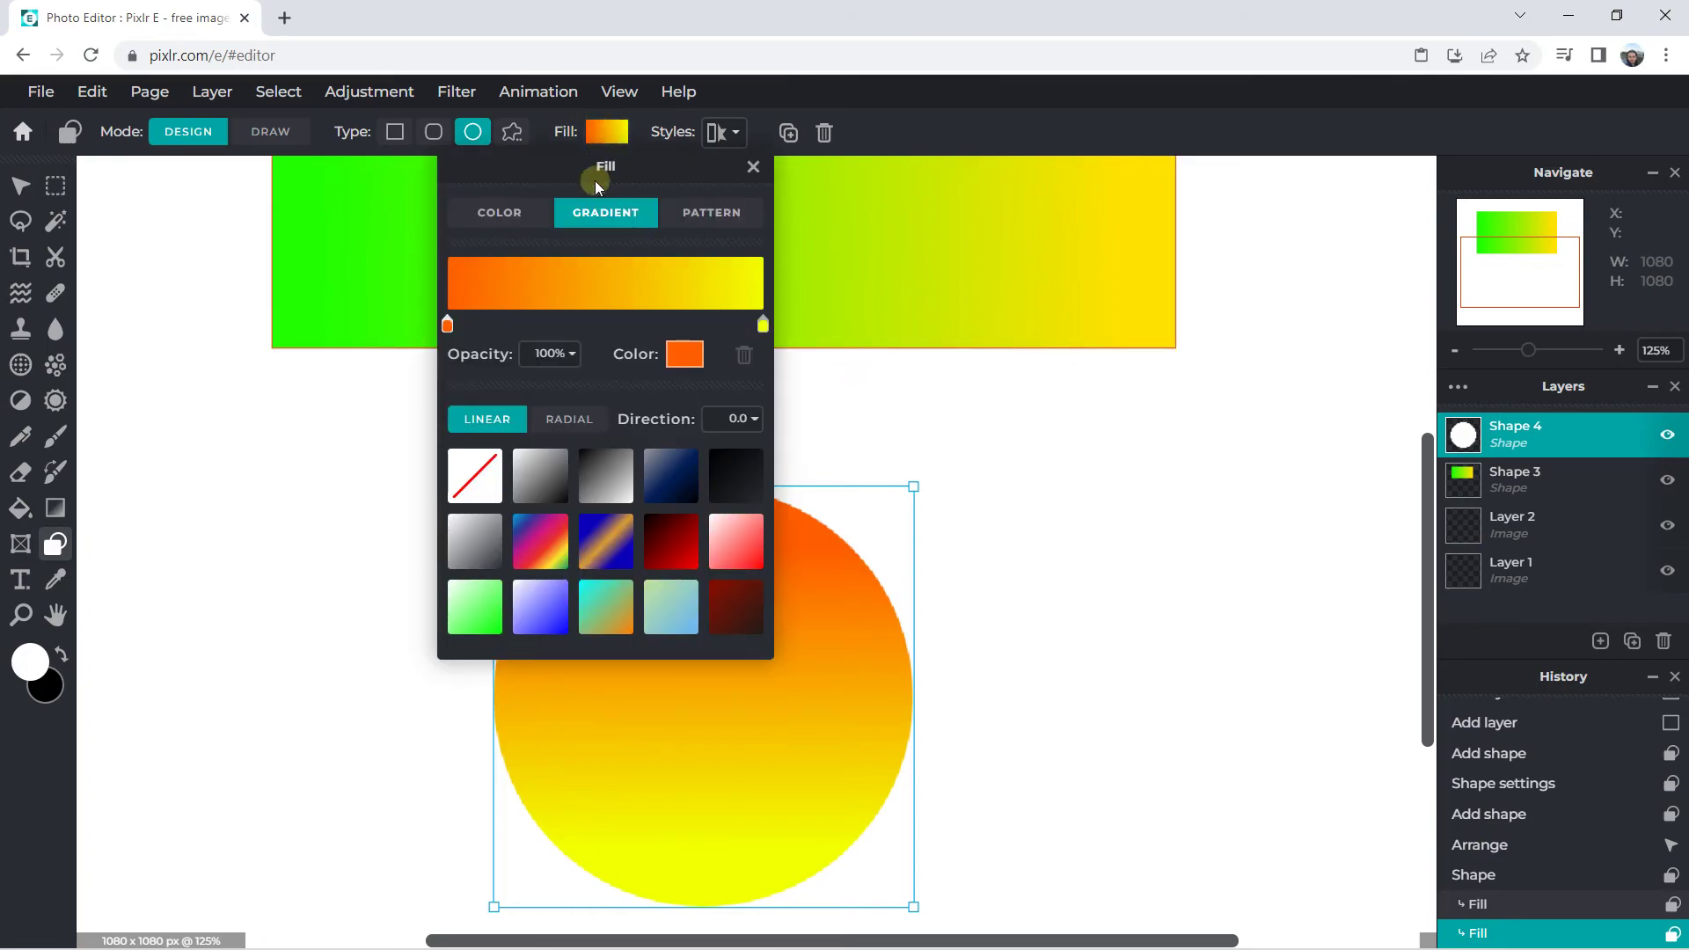
{"action": "left_click_drag", "start_coordinate": [762, 327], "coordinate": [708, 324]}
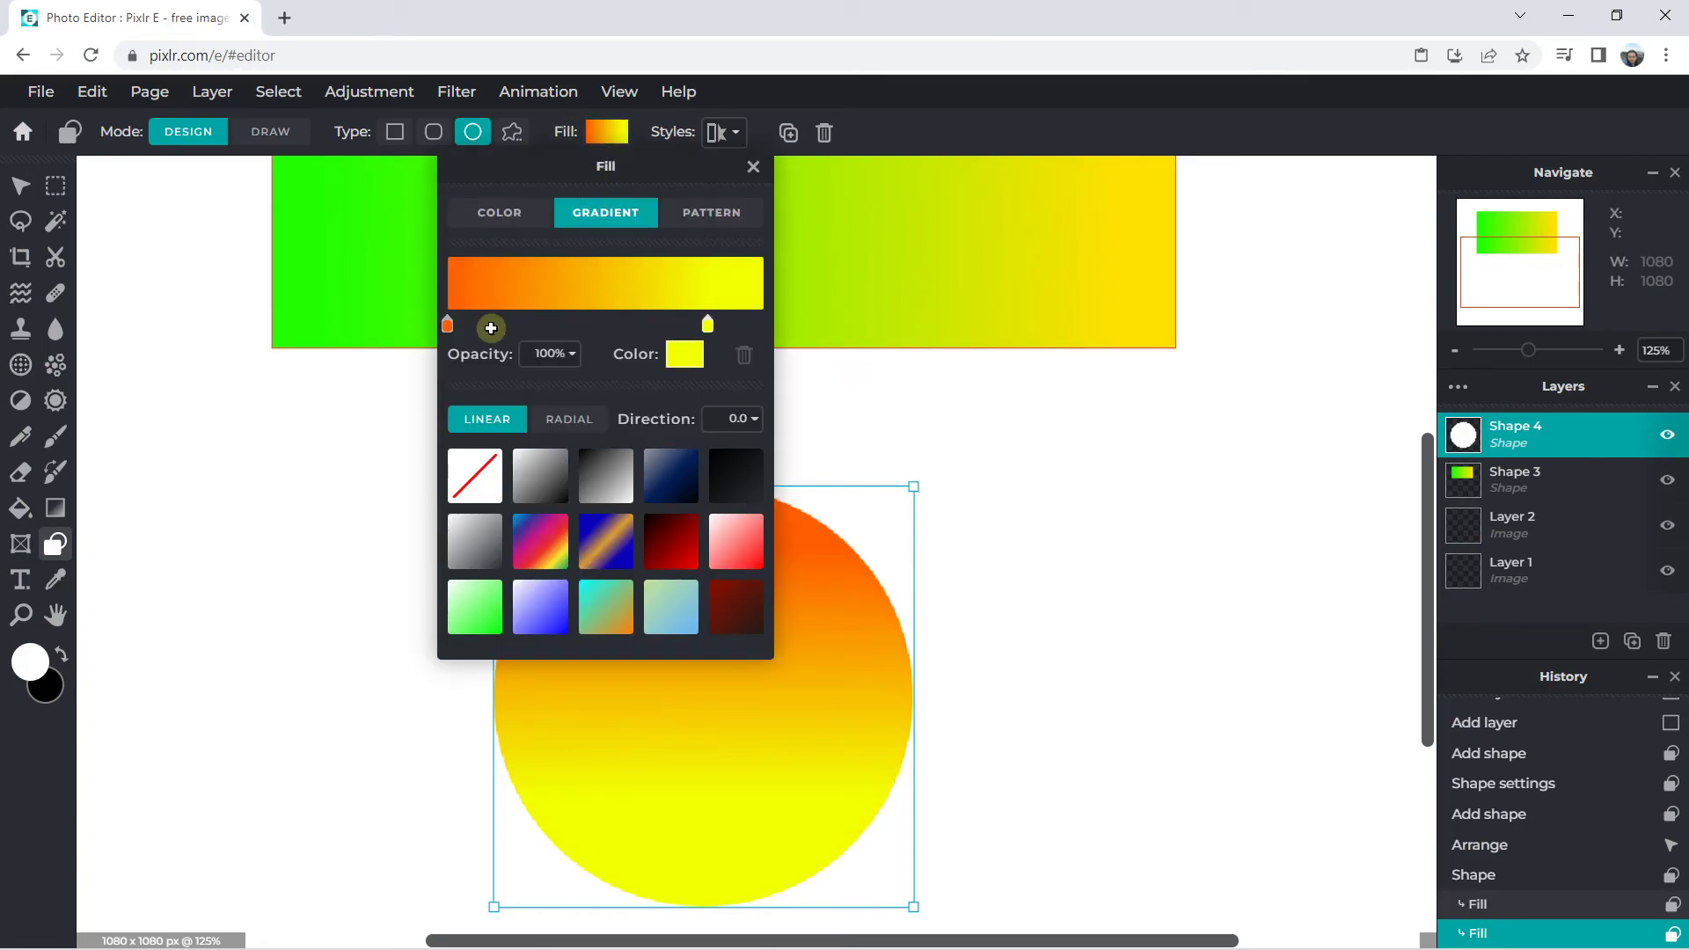
{"action": "left_click_drag", "start_coordinate": [449, 325], "coordinate": [582, 325]}
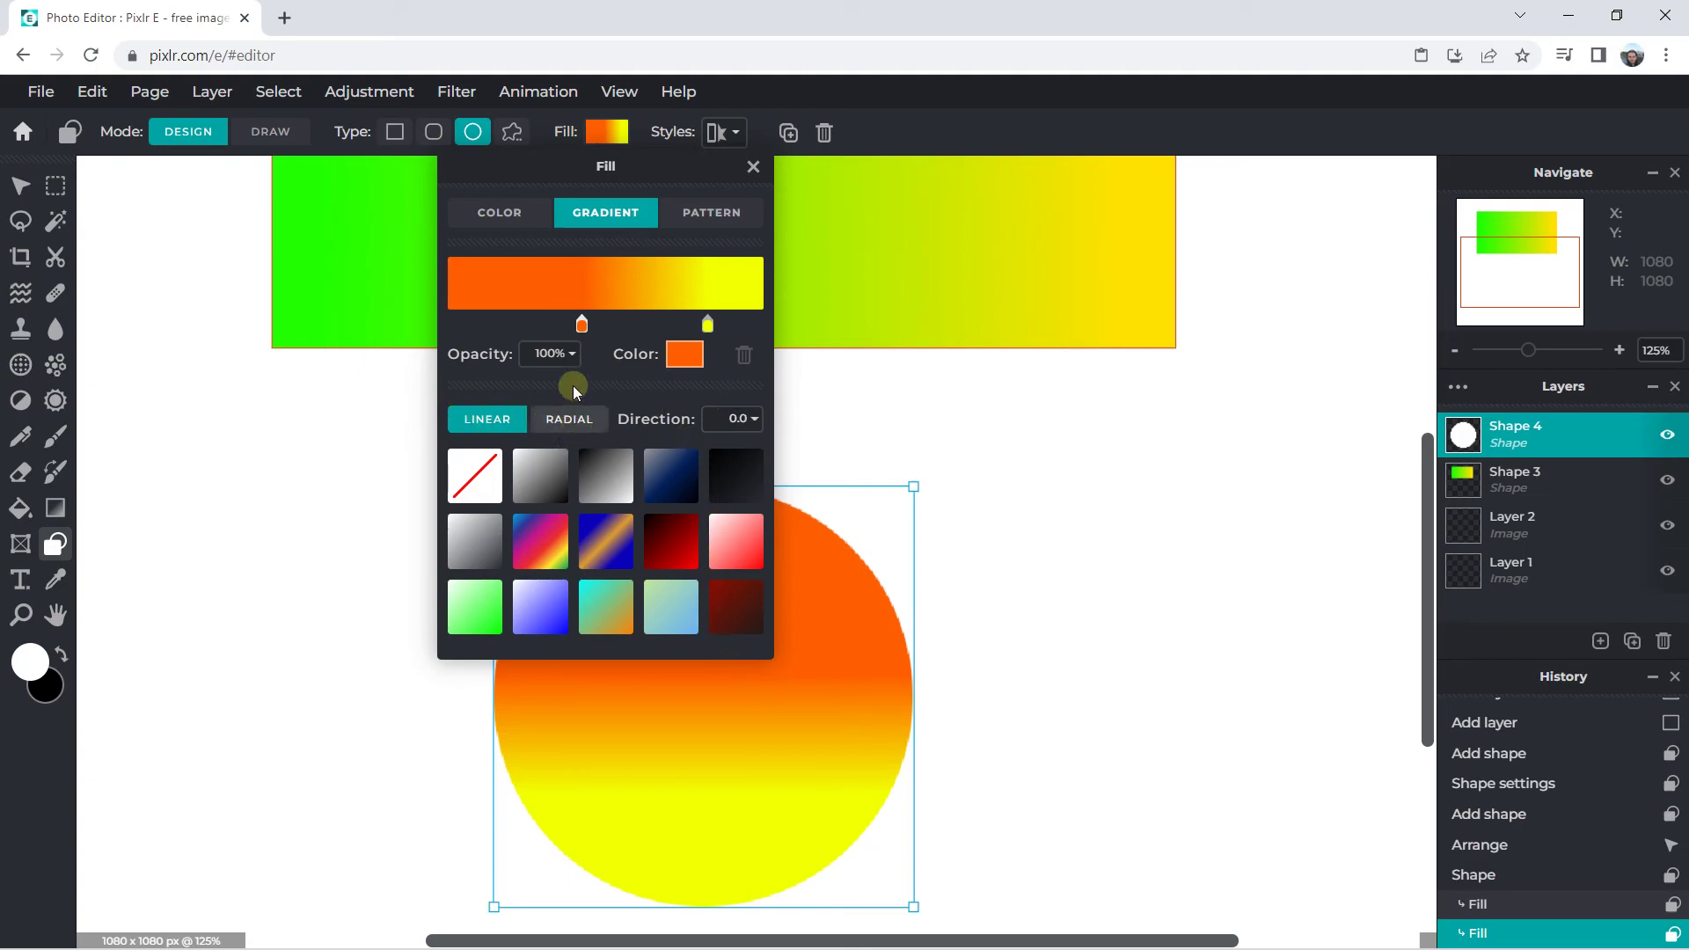
{"action": "left_click_drag", "start_coordinate": [582, 325], "coordinate": [415, 315]}
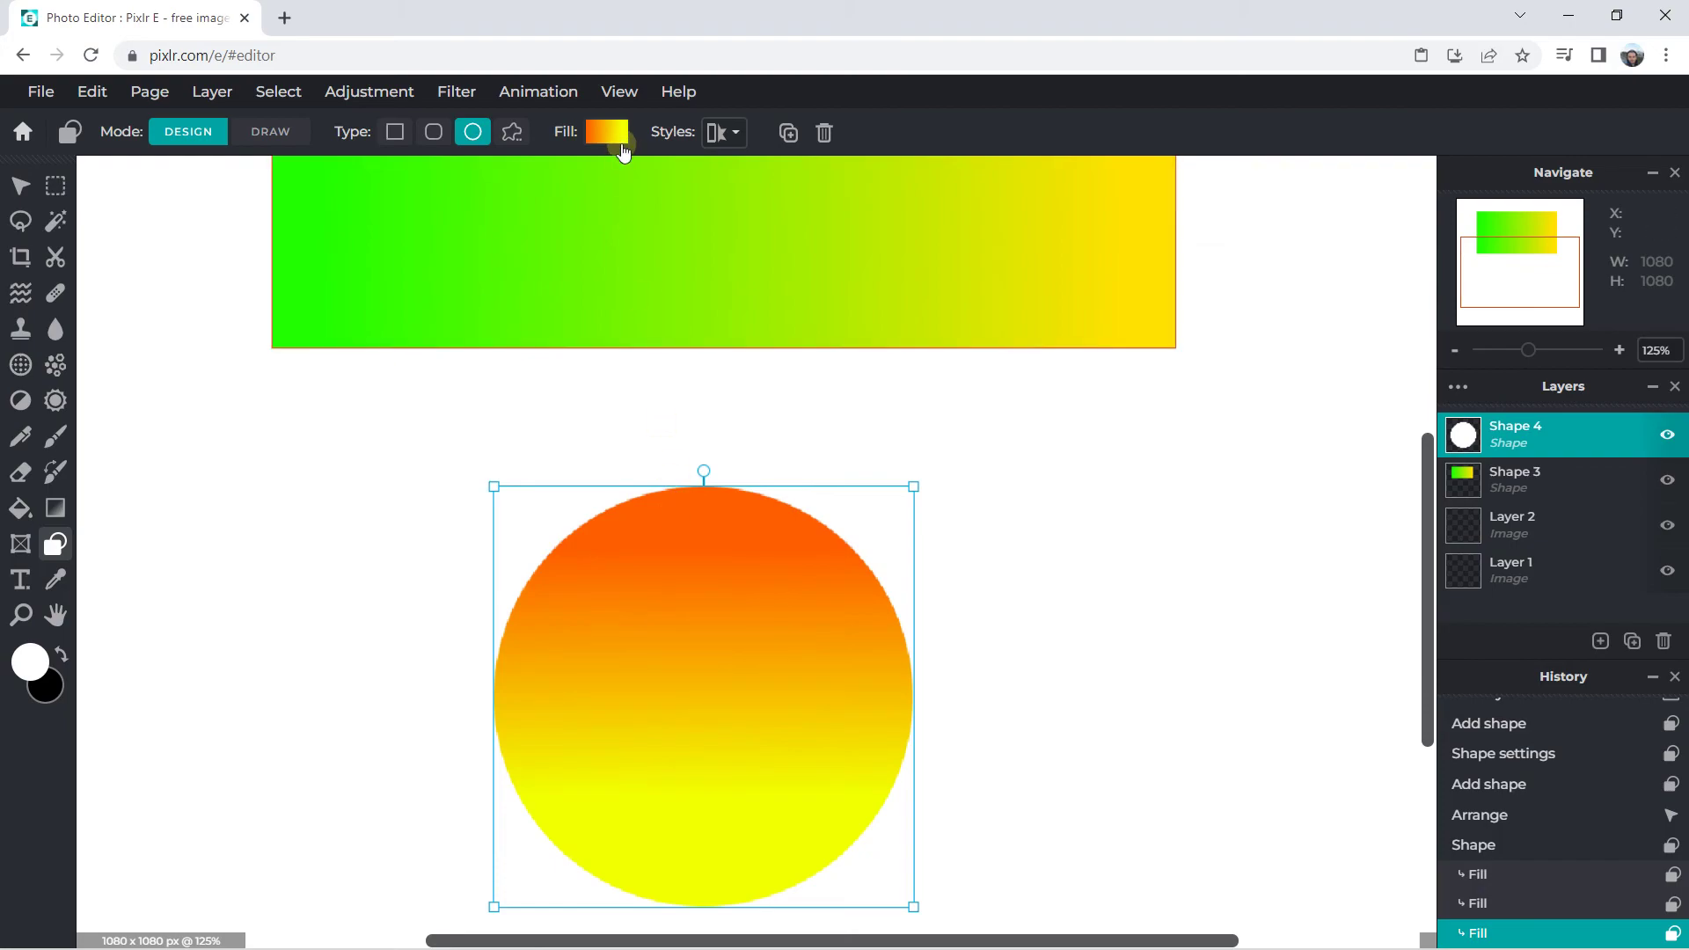
- Make the circle's gradient radial with a red-orange centre spreading out to yellow
{"action": "left_click", "coordinate": [616, 134]}
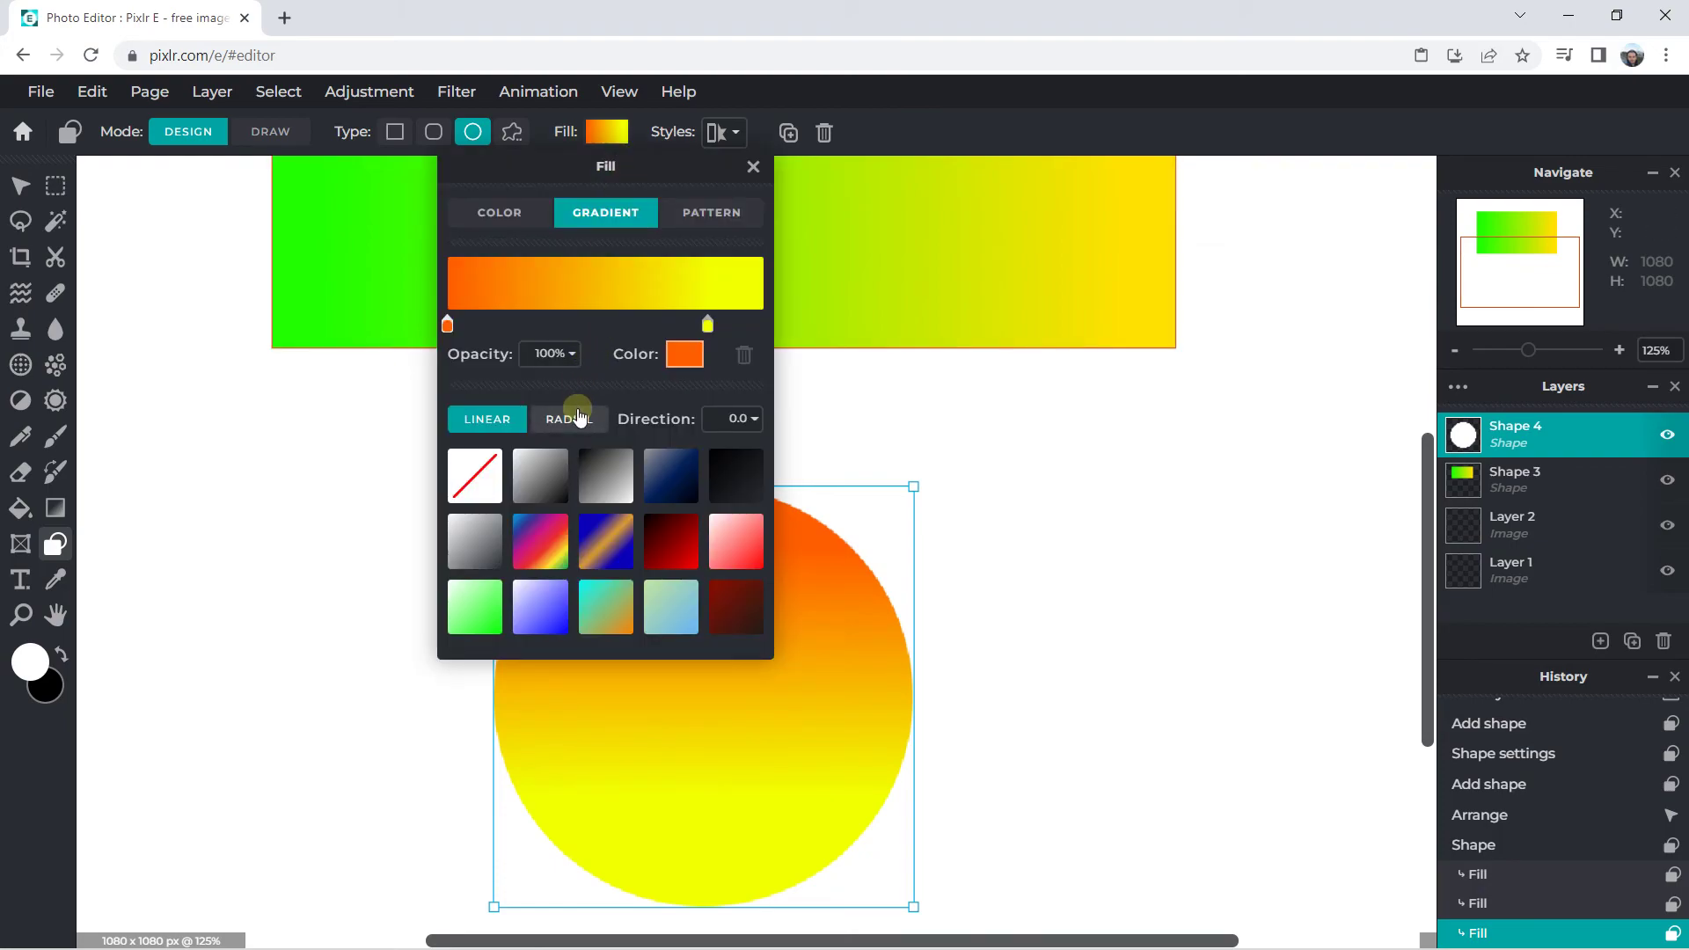
{"action": "left_click", "coordinate": [578, 418]}
{"action": "left_click", "coordinate": [669, 673]}
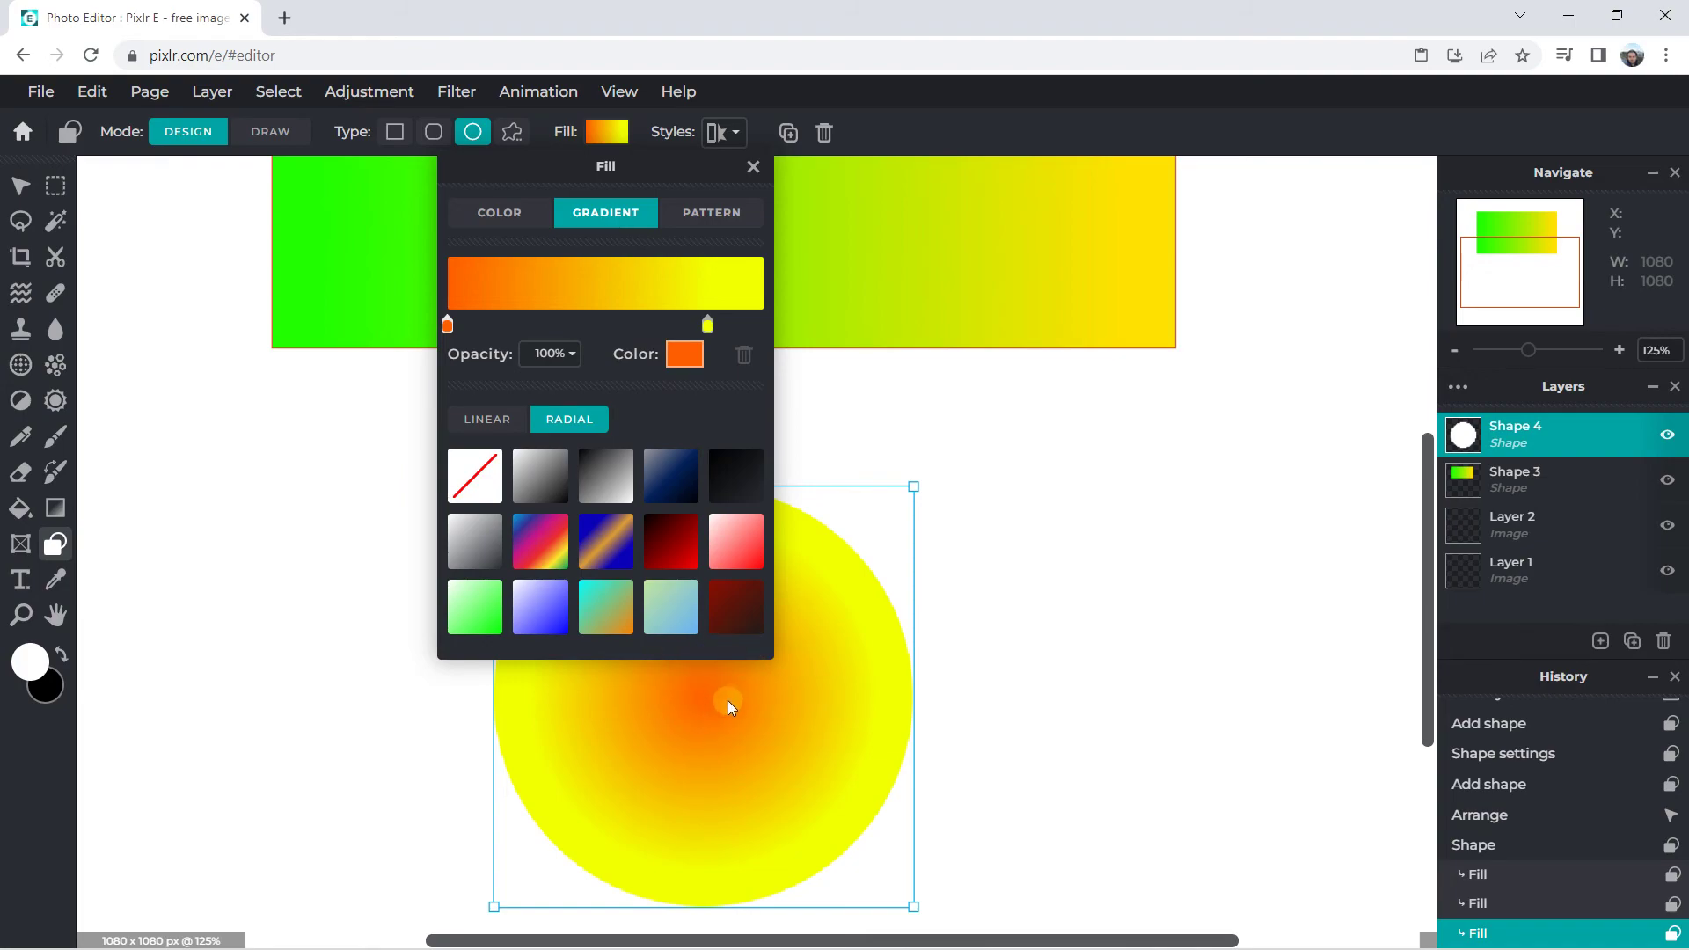
{"action": "left_click", "coordinate": [451, 327]}
{"action": "mouse_move", "coordinate": [451, 327]}
{"action": "left_mouse_down"}
{"action": "mouse_move", "coordinate": [566, 325]}
{"action": "mouse_move", "coordinate": [430, 313]}
{"action": "left_mouse_up"}
{"action": "left_click", "coordinate": [430, 313]}
{"action": "scroll", "coordinate": [762, 573], "scroll_direction": "down", "scroll_amount": 2}
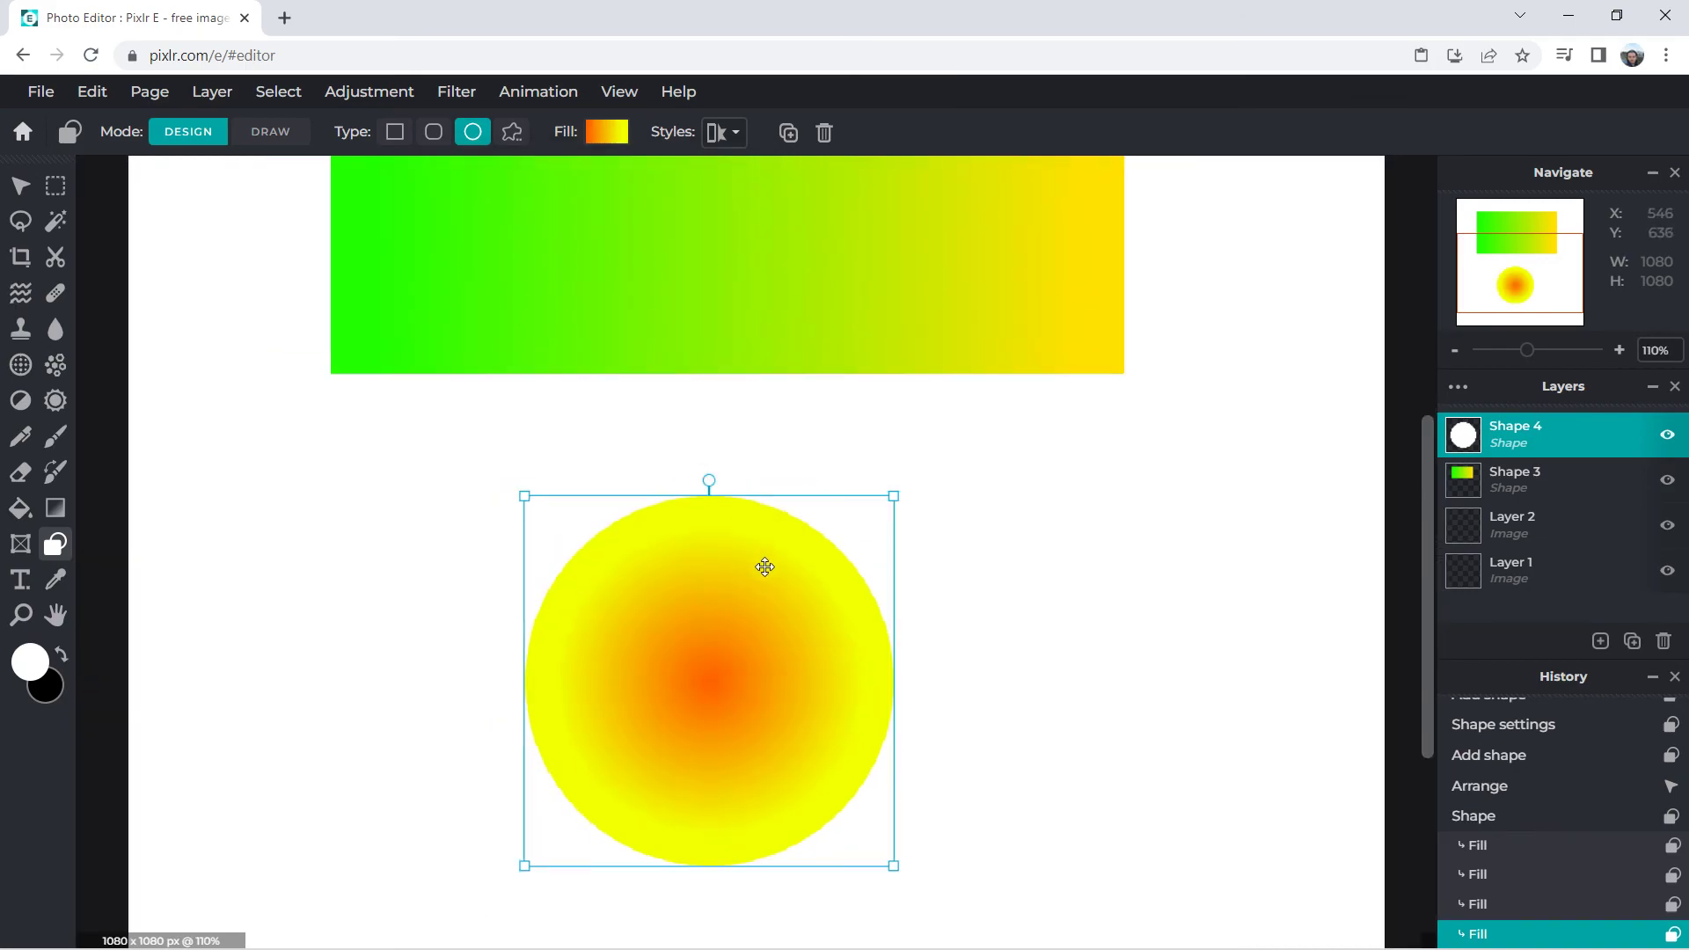
- Zoom out to the whole canvas and deselect the circle using the Arrange tool
{"action": "scroll", "coordinate": [764, 565], "scroll_direction": "down", "scroll_amount": 2}
{"action": "scroll", "coordinate": [763, 675], "scroll_direction": "up", "scroll_amount": 1}
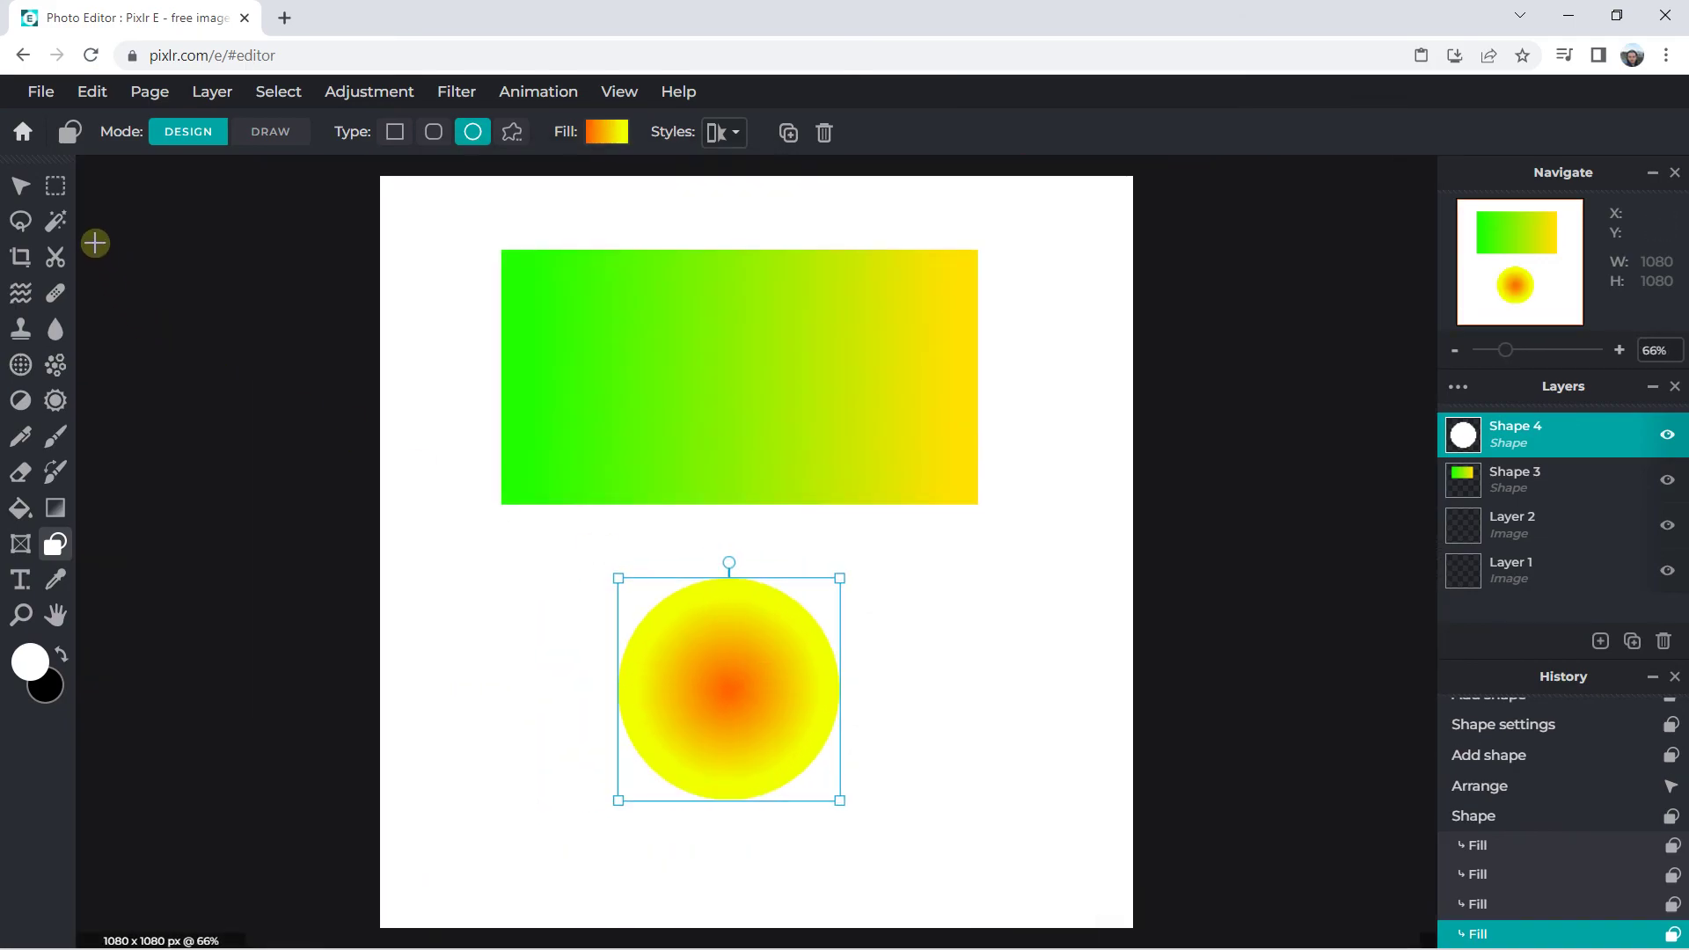
{"action": "left_click", "coordinate": [14, 187]}
{"action": "scroll", "coordinate": [607, 429], "scroll_direction": "down", "scroll_amount": 1}
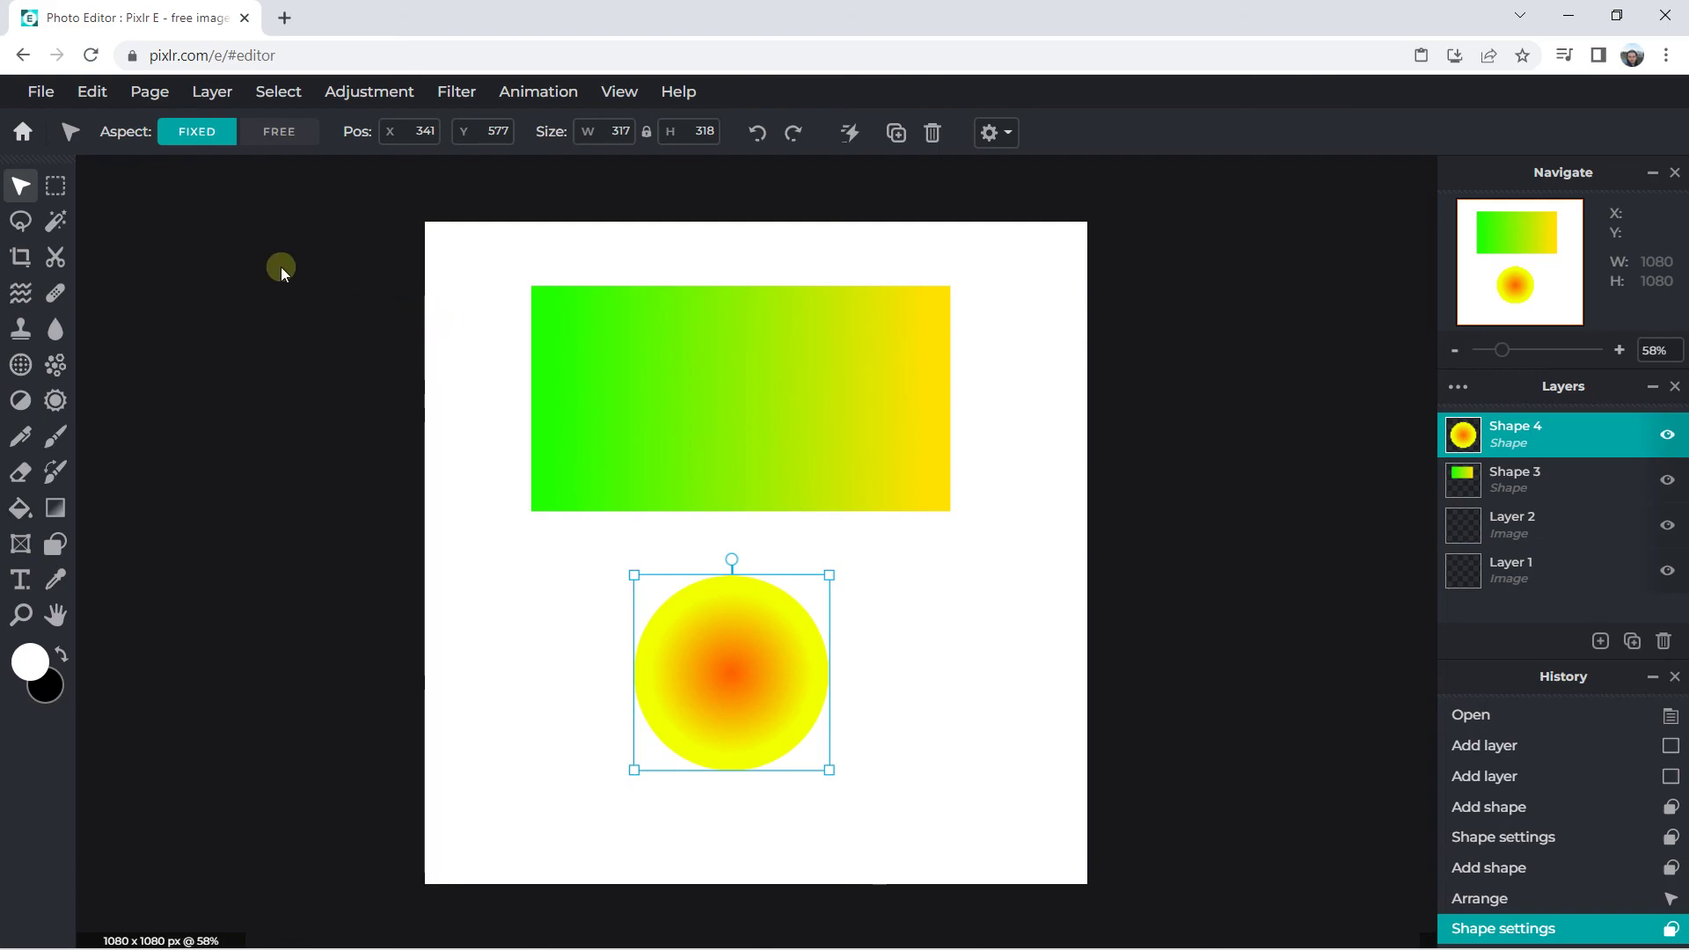
{"action": "left_click", "coordinate": [257, 284]}
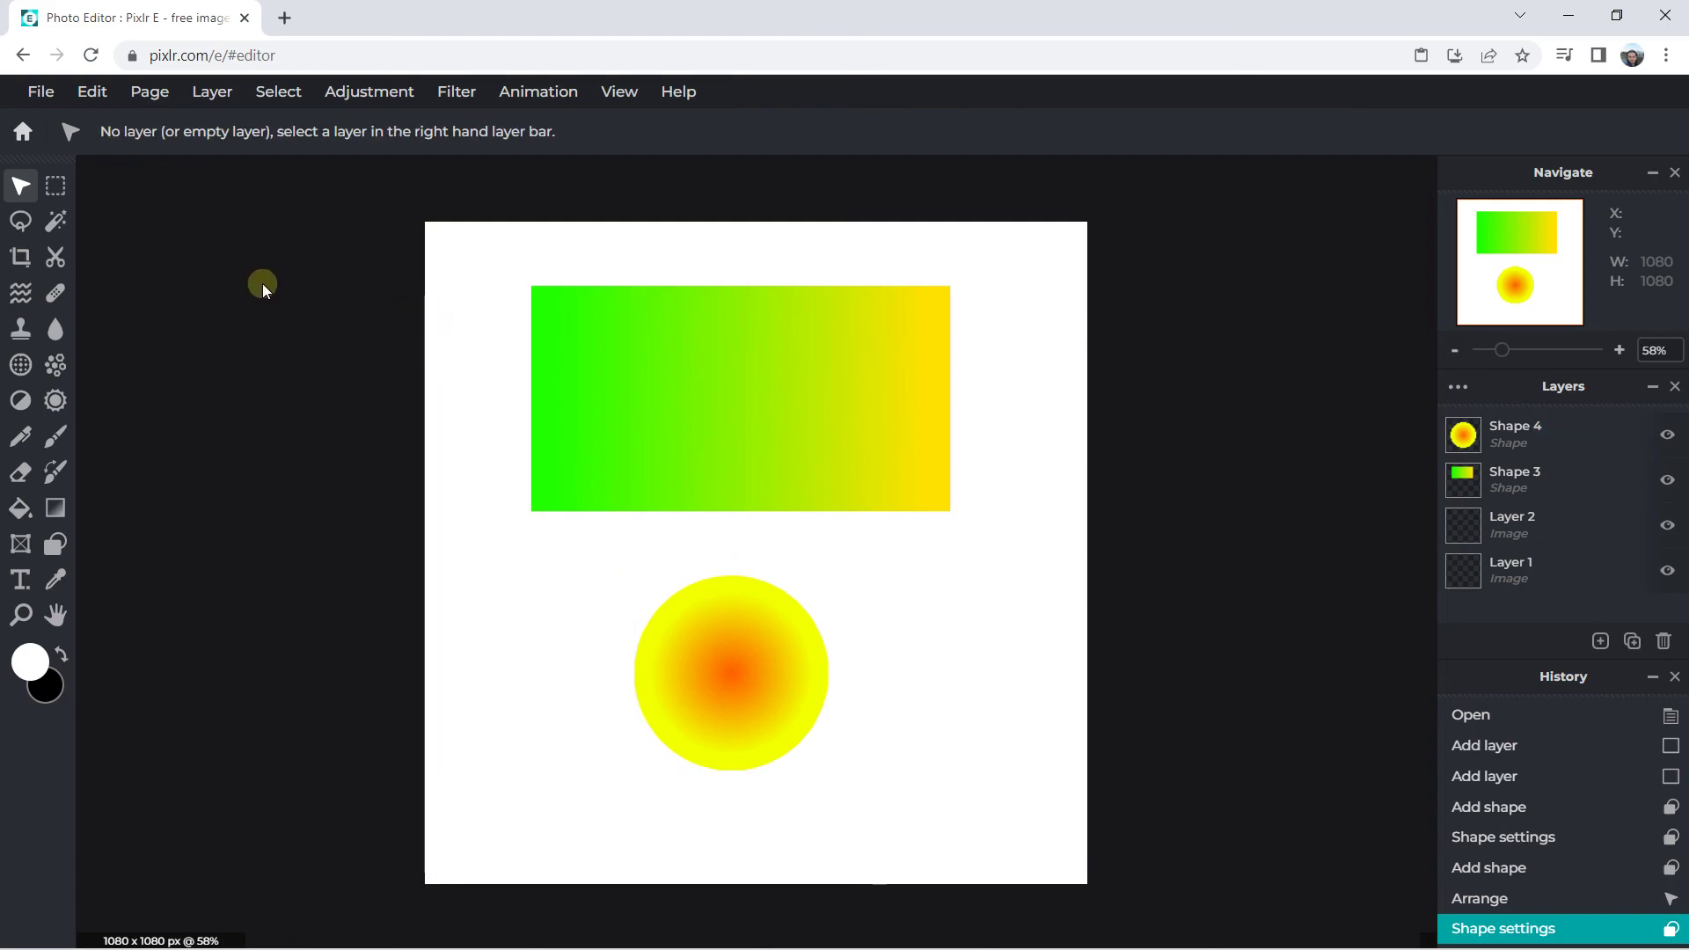